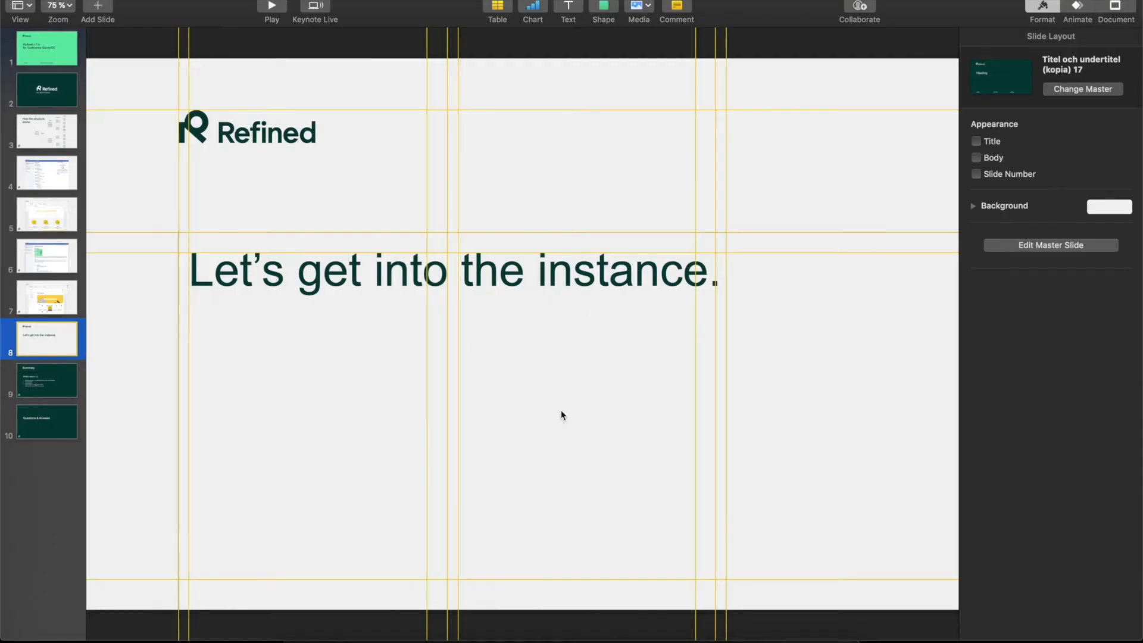
Step: Switch to the browser, review the Refined for Confluence app details, and open that app's configuration
left_click(407, 636)
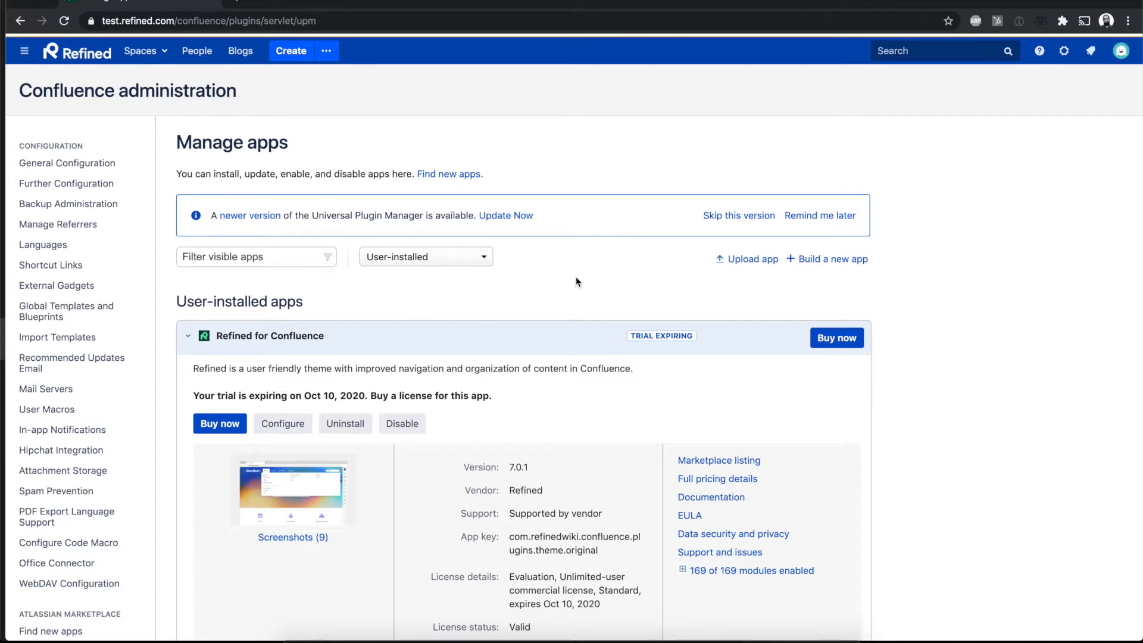
scroll(576, 282, "down", 2)
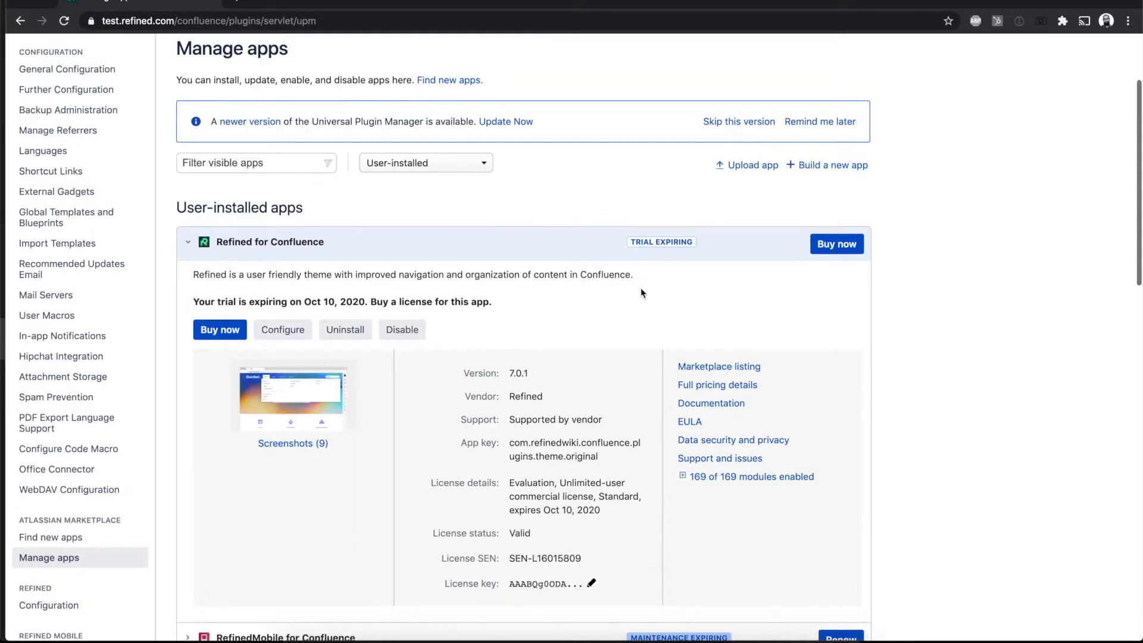
scroll(993, 413, "down", 1)
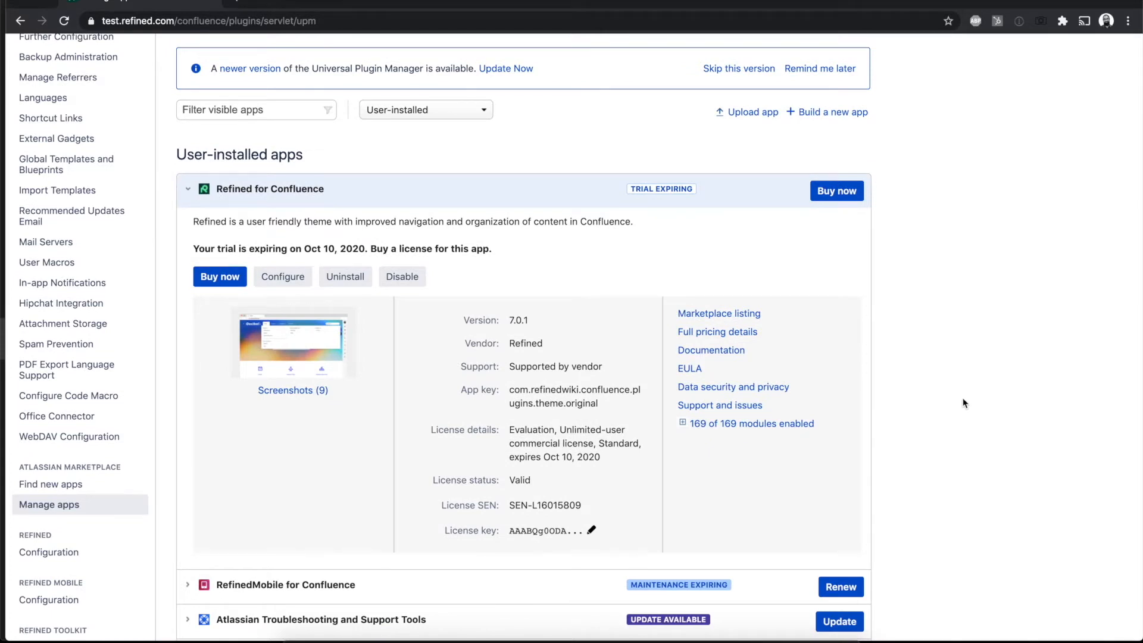
left_click(294, 280)
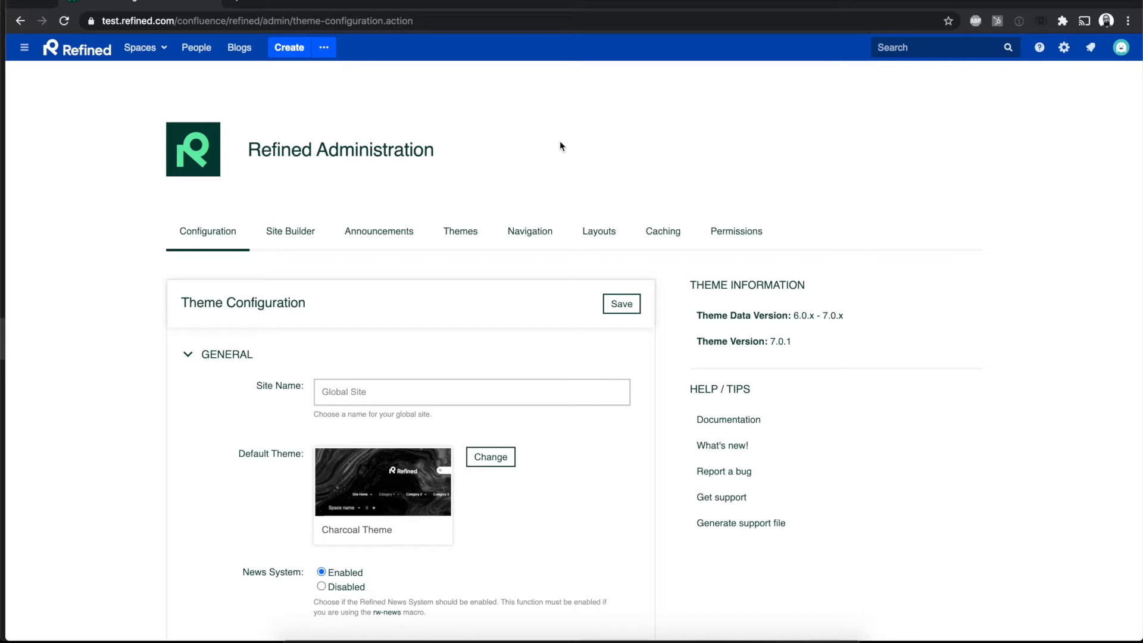
Step: Open the Refined permissions settings and examine the Refined Administrators fields for users and user groups
left_click(740, 238)
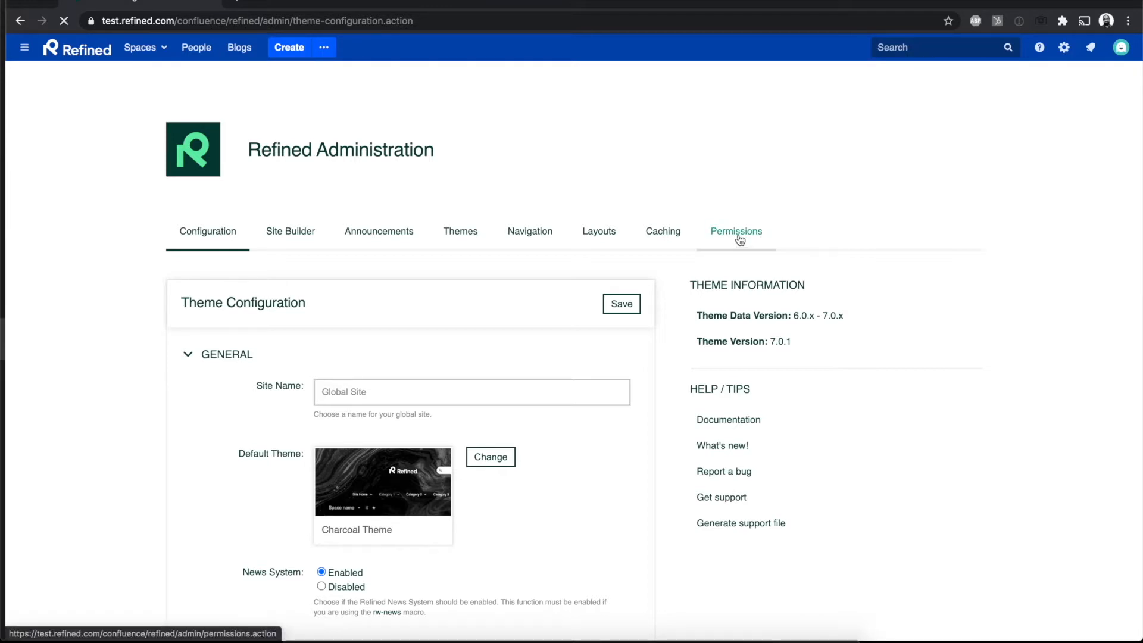
scroll(851, 245, "down", 1)
scroll(854, 249, "down", 1)
scroll(854, 248, "up", 1)
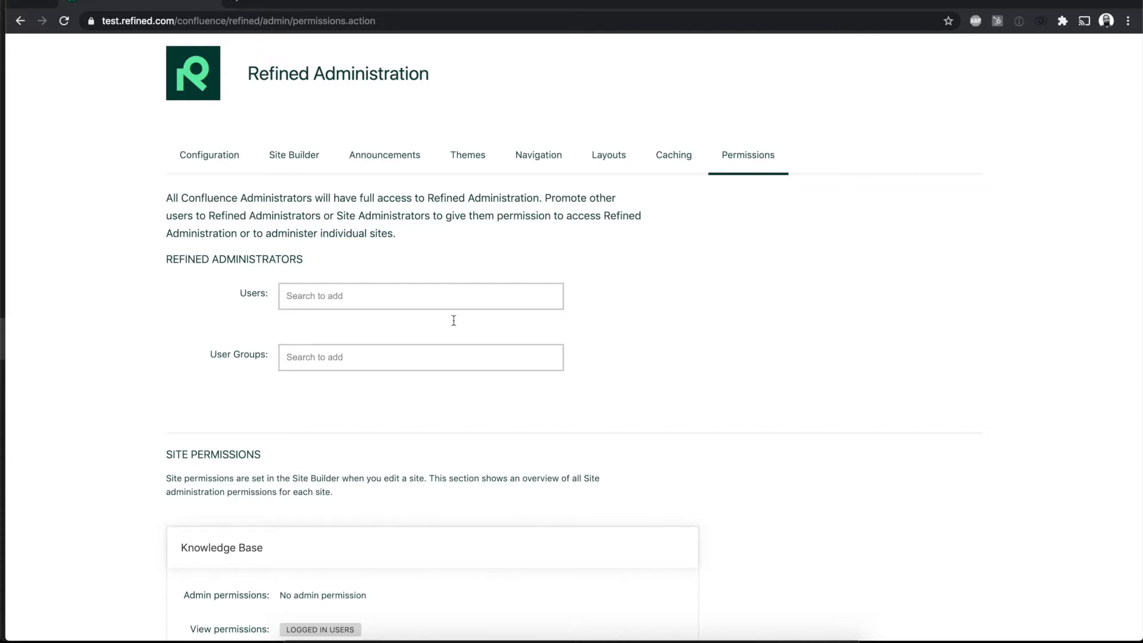
left_click(399, 361)
left_click(716, 335)
scroll(616, 289, "up", 3)
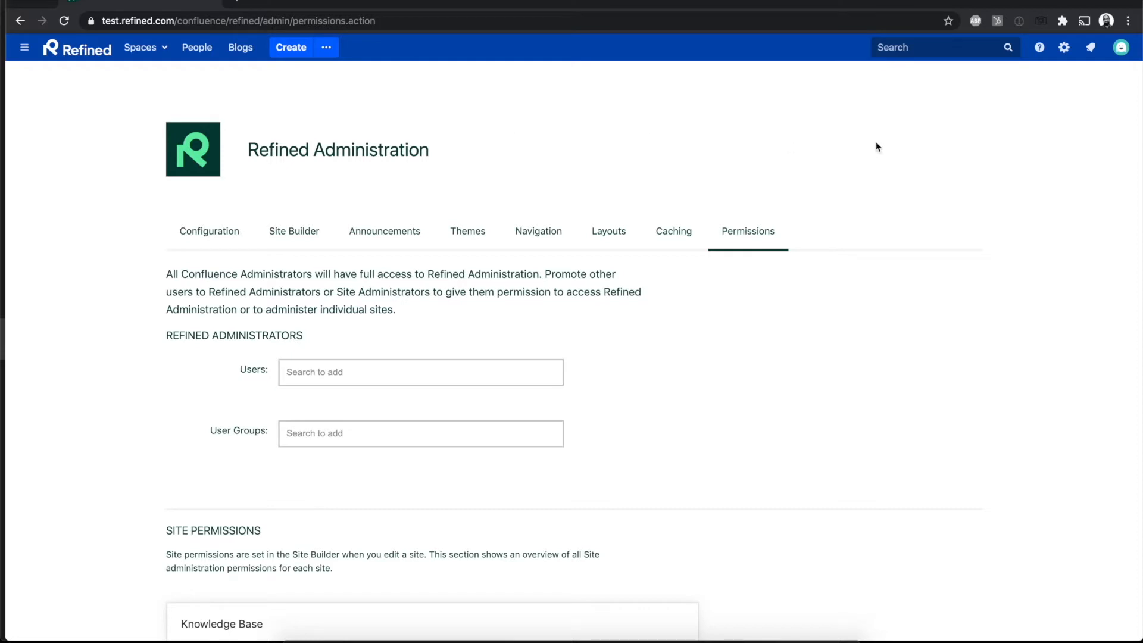
Step: Check the Confluence administration shortcuts and review the overview of site permissions for each site
left_click(1064, 50)
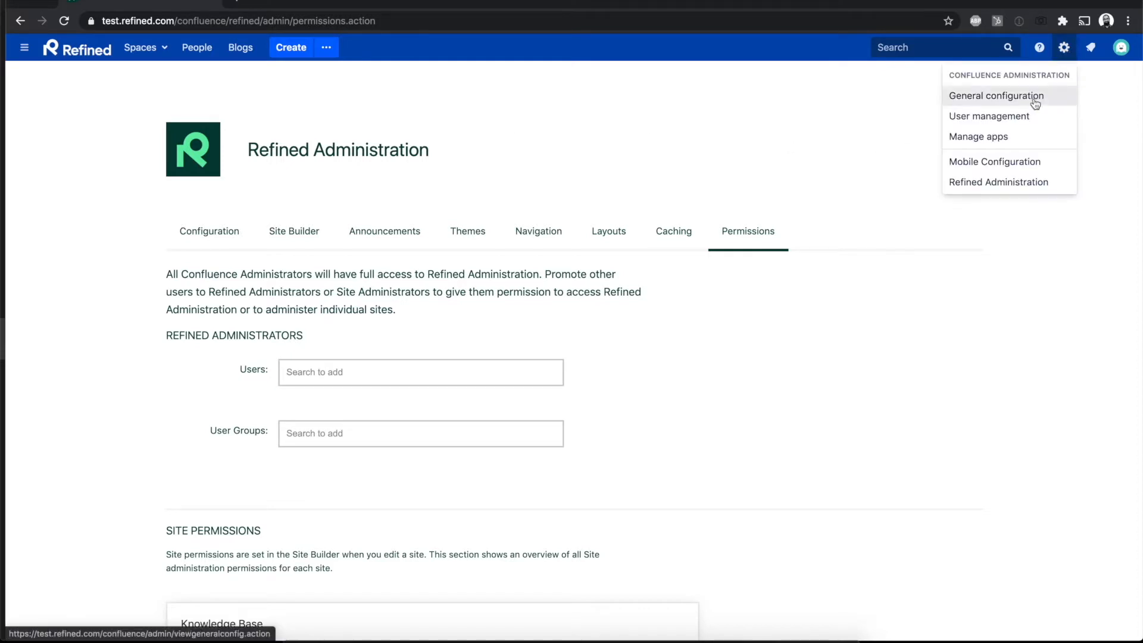
left_click(746, 98)
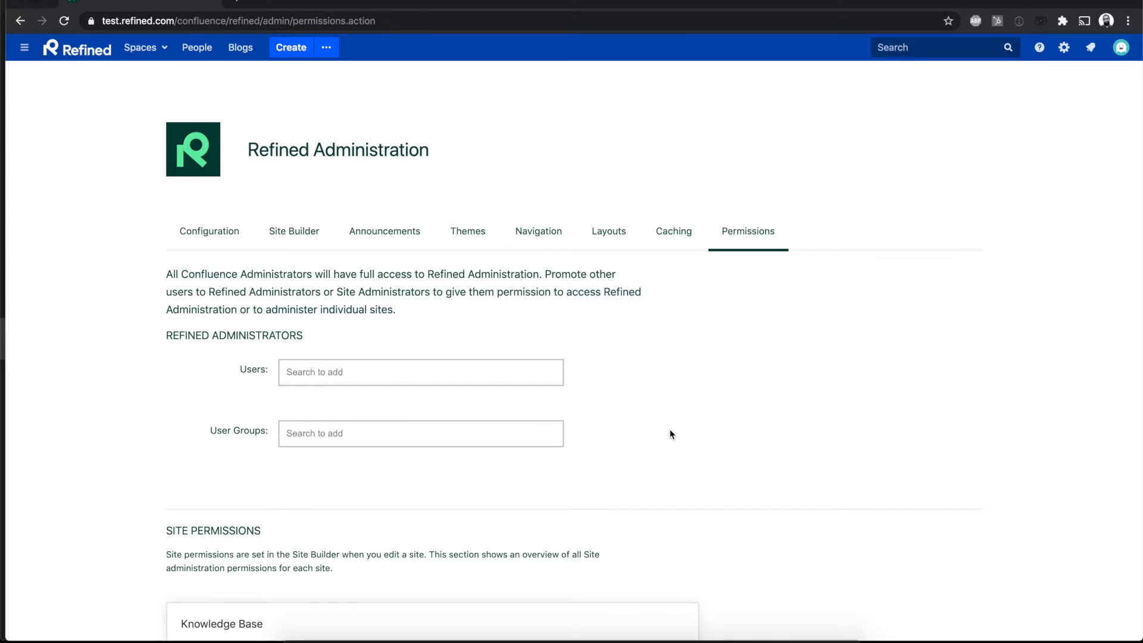
scroll(670, 434, "down", 5)
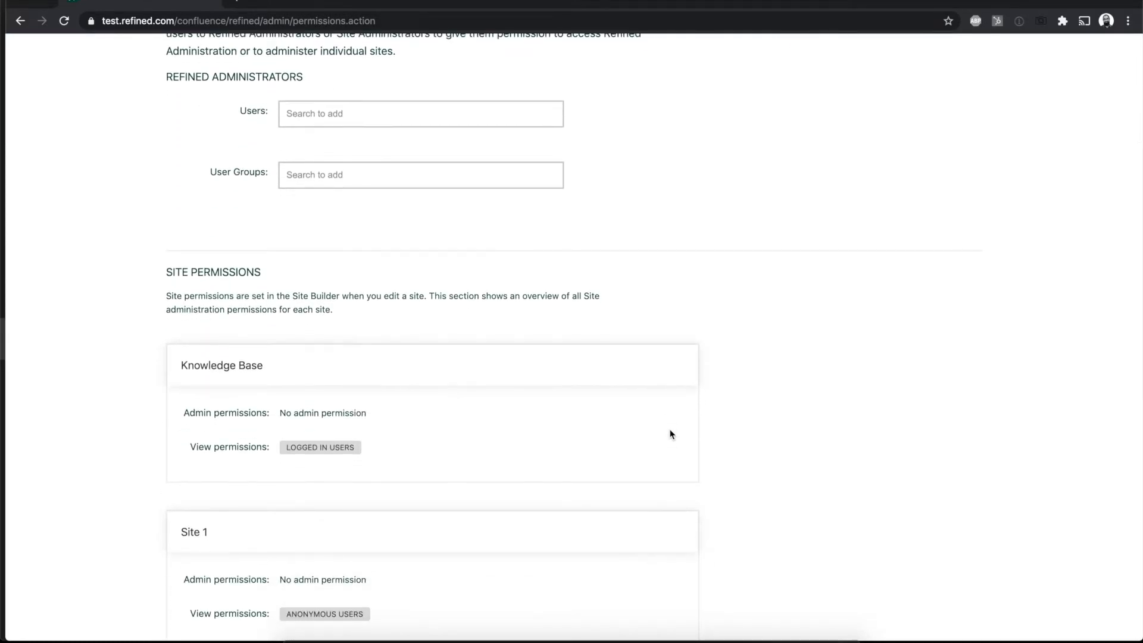
scroll(670, 434, "down", 2)
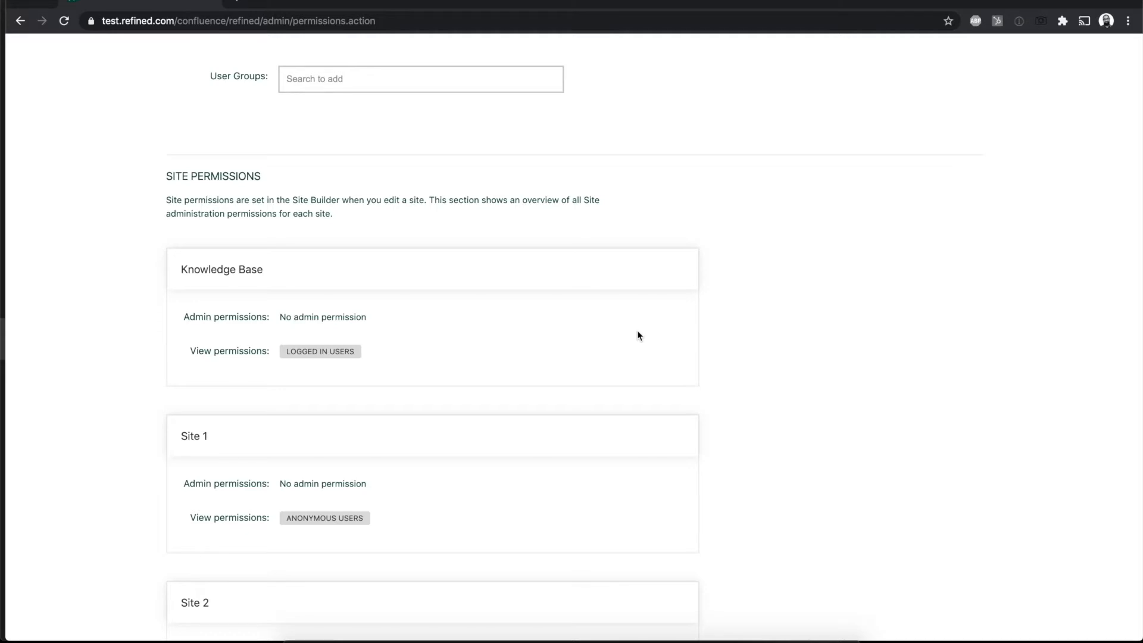
scroll(637, 336, "up", 6)
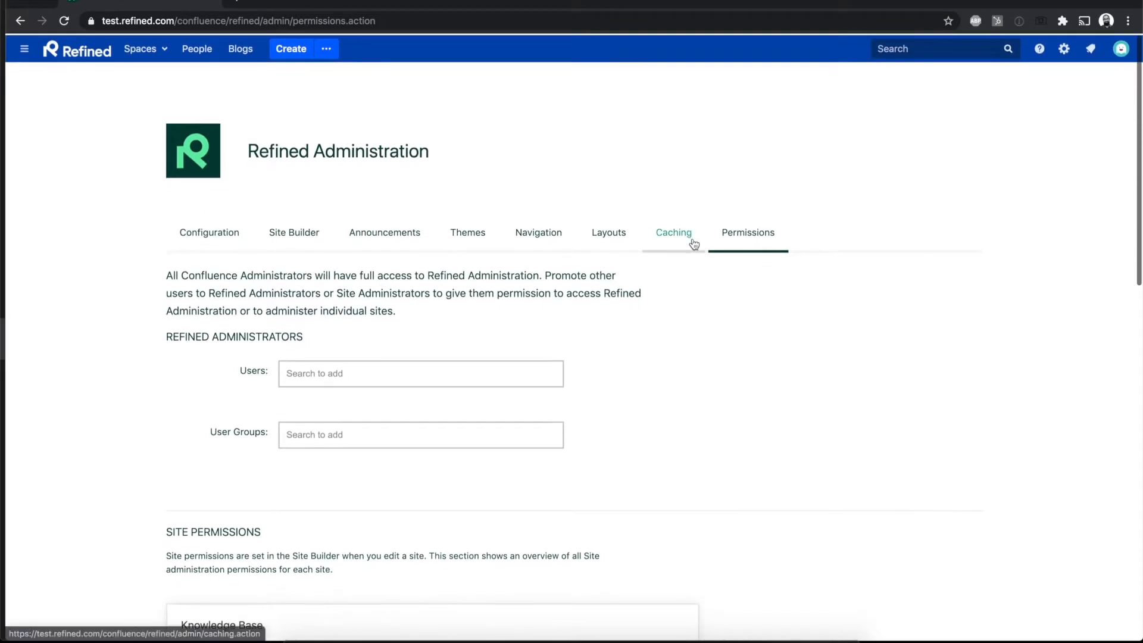
Step: Open the Site Builder and collapse all sites to show the plain site list
left_click(306, 232)
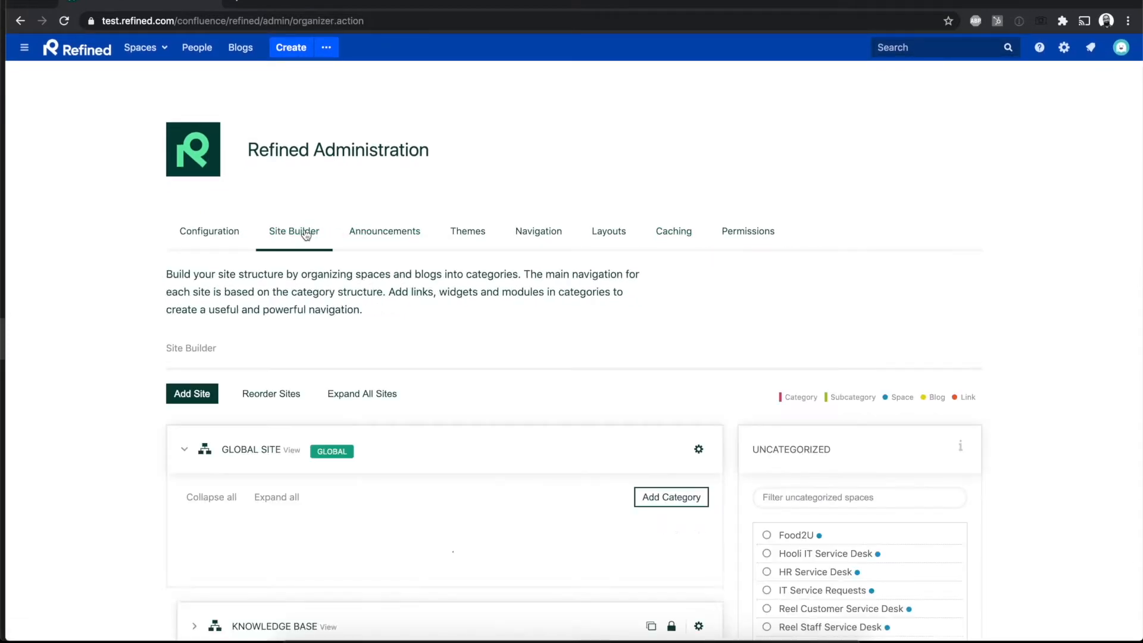
scroll(491, 364, "down", 1)
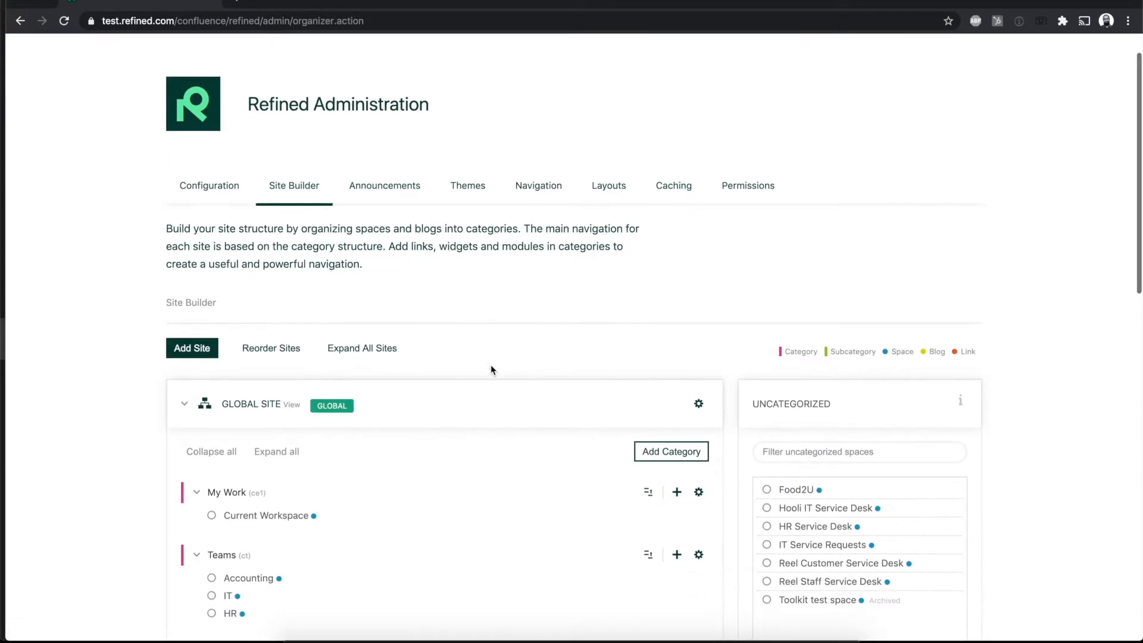
left_click(357, 349)
left_click(366, 394)
scroll(516, 371, "down", 5)
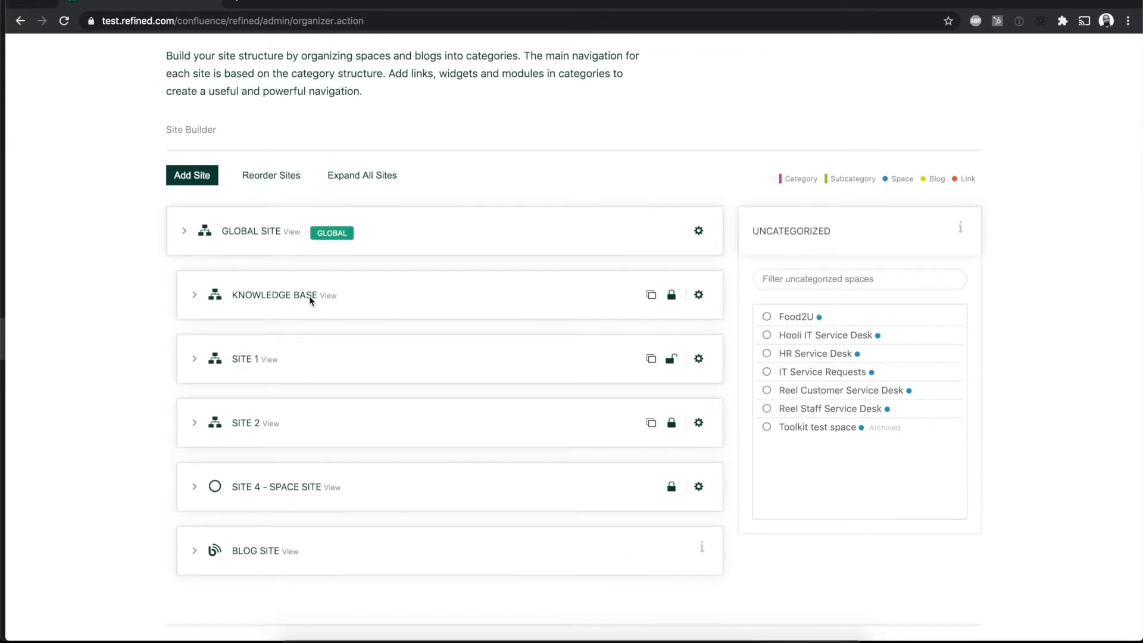
Step: Open the Knowledge Base site for editing and examine its view and admin permissions
left_click(699, 296)
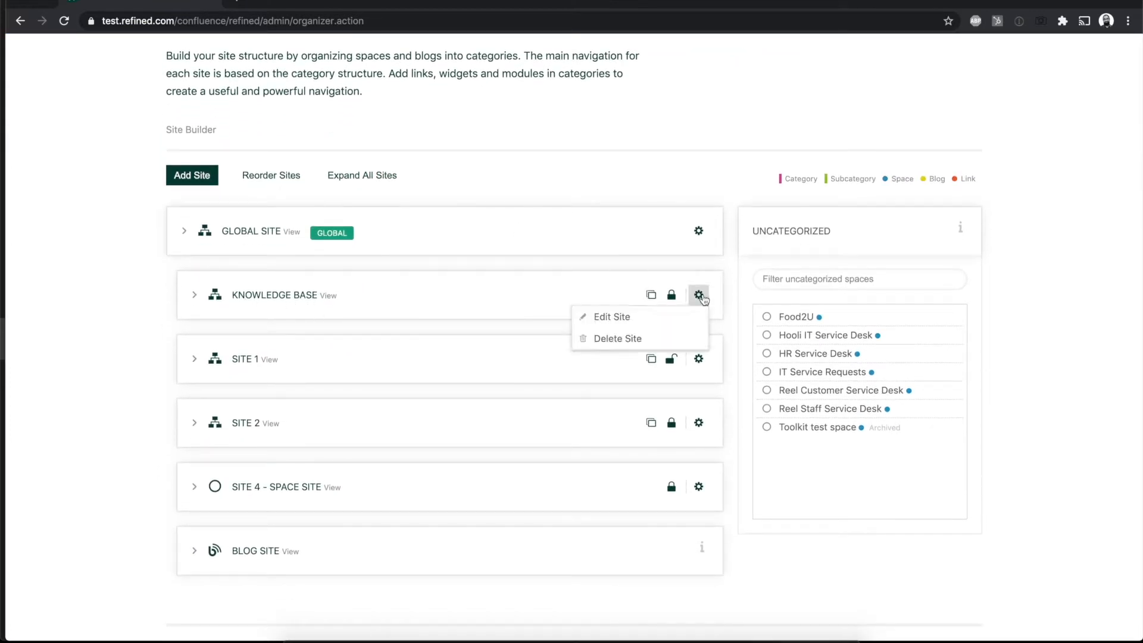
left_click(698, 315)
scroll(697, 316, "down", 5)
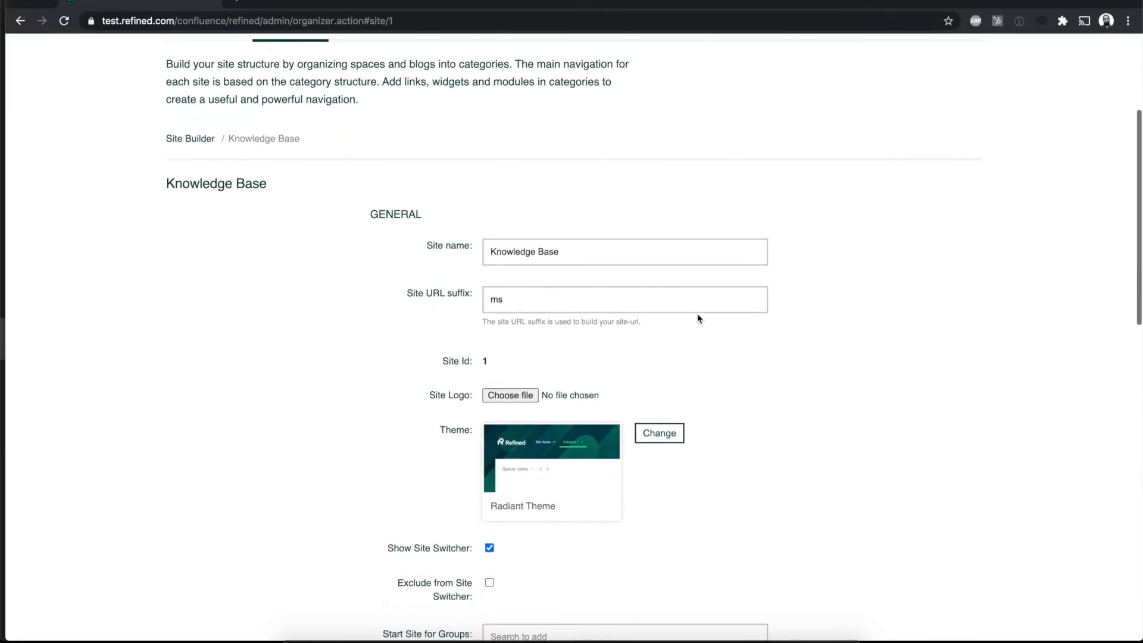
scroll(698, 313, "down", 4)
scroll(697, 313, "down", 2)
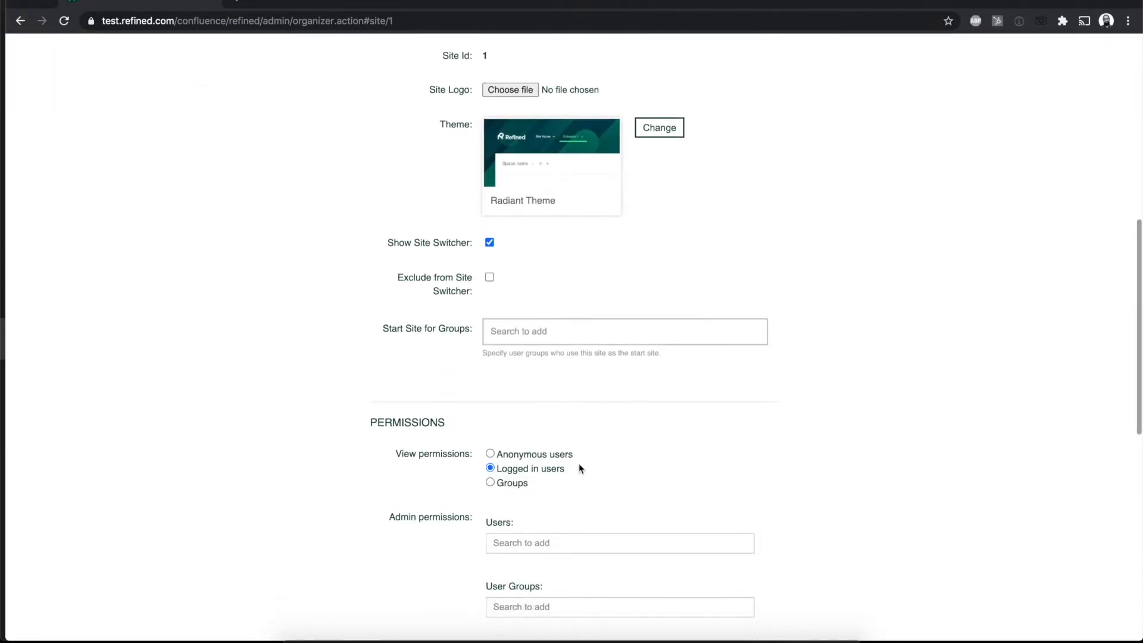
scroll(579, 466, "down", 2)
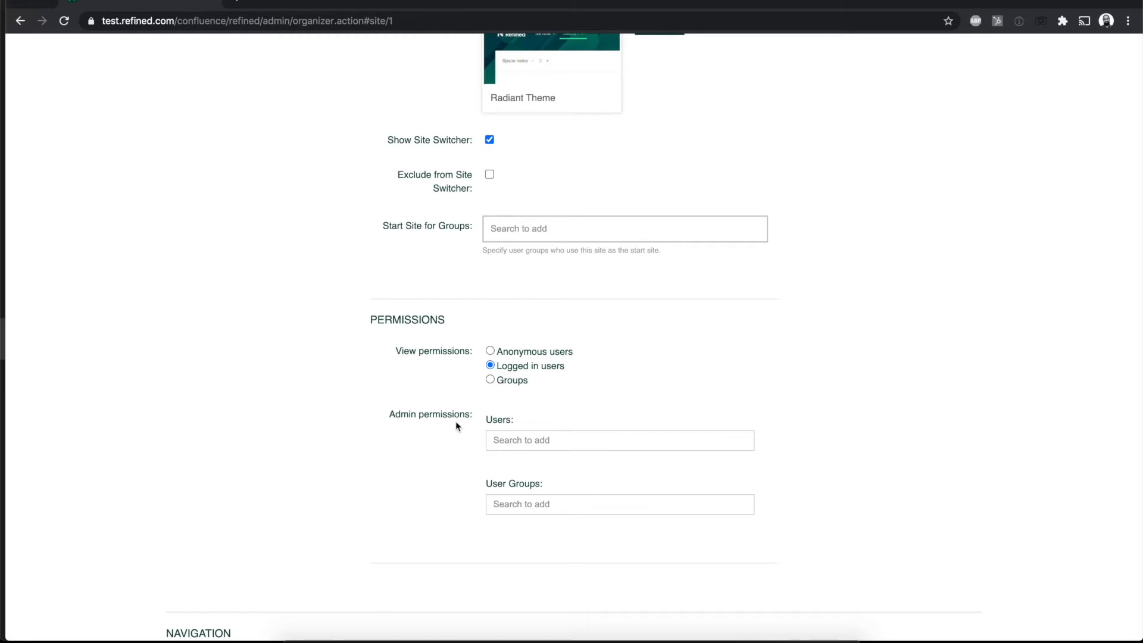
Step: Review the Knowledge Base site's general settings, including name, URL suffix, logo, theme and site switcher options
scroll(455, 420, "up", 10)
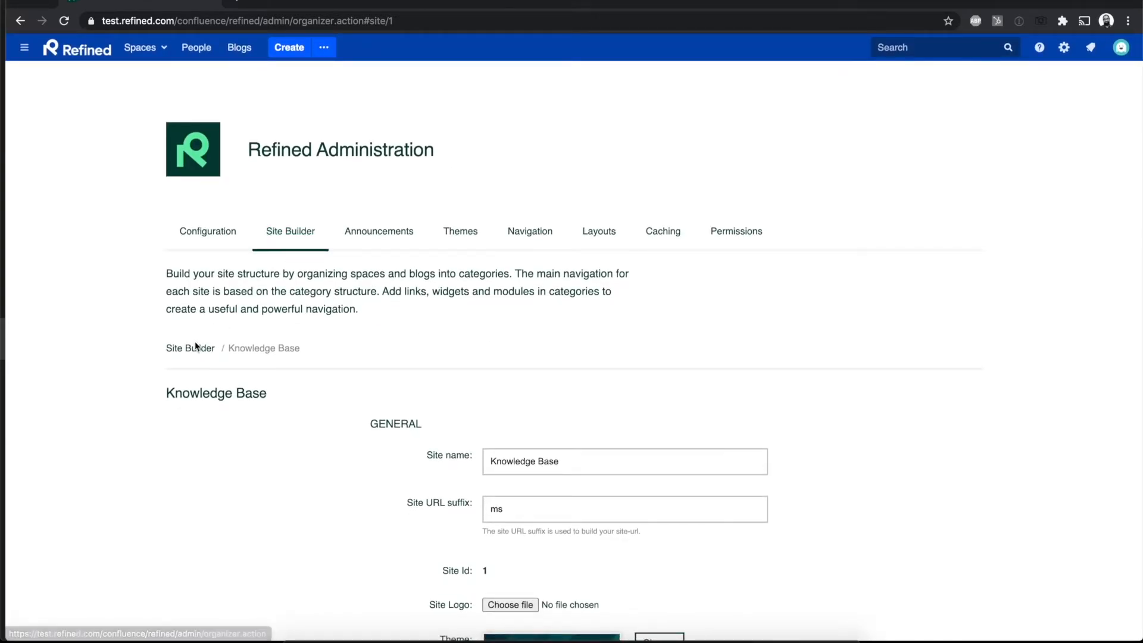
scroll(504, 347, "down", 1)
scroll(504, 347, "down", 3)
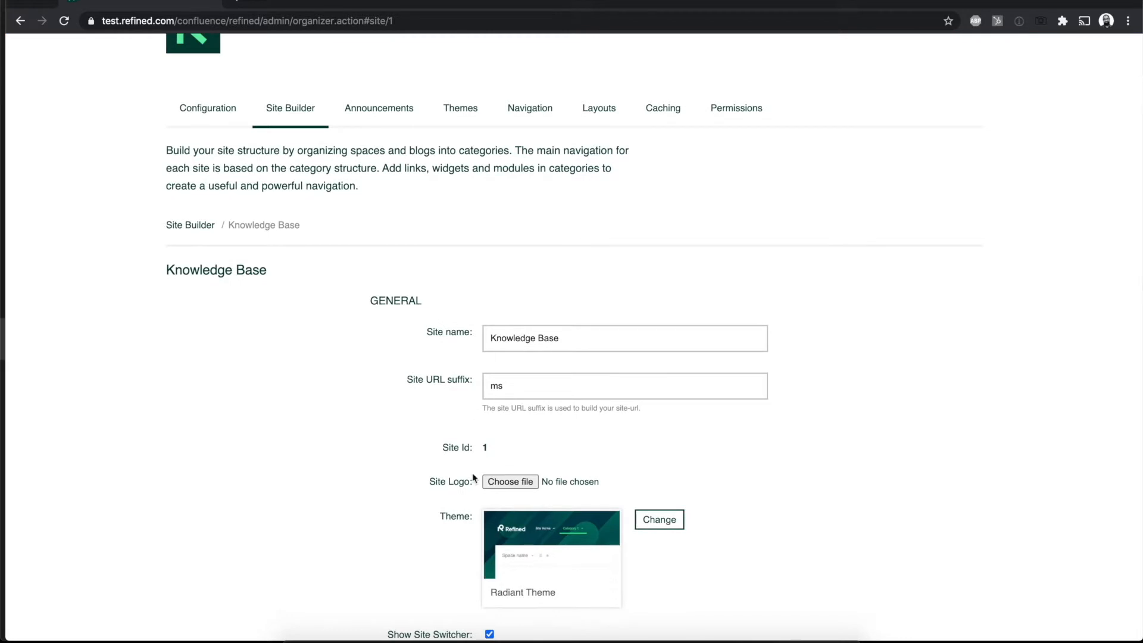
scroll(730, 494, "down", 1)
scroll(730, 495, "down", 3)
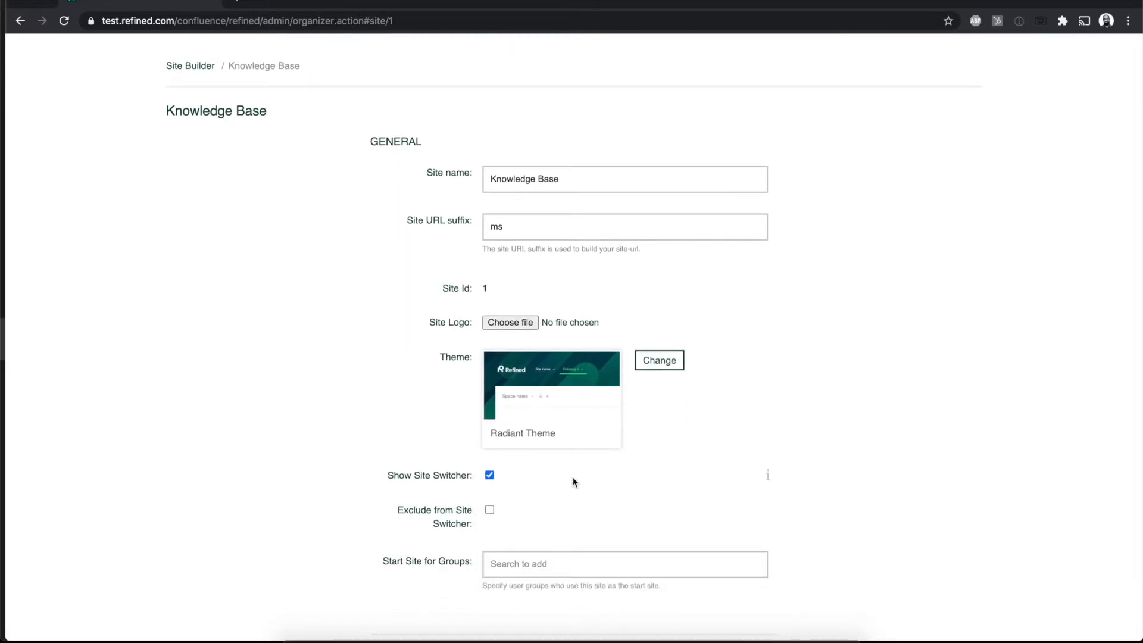
scroll(659, 509, "down", 5)
scroll(658, 506, "up", 12)
Step: Return to the Site Builder overview, expand the Knowledge Base site to examine its categories and spaces, and collapse it again
left_click(280, 237)
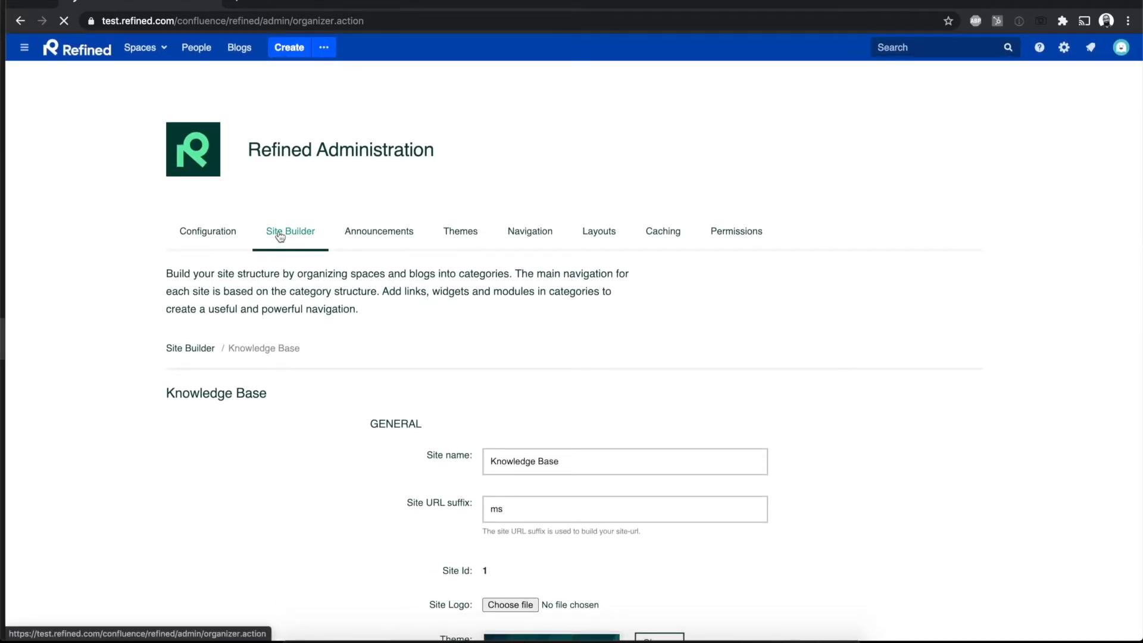
scroll(434, 429, "down", 4)
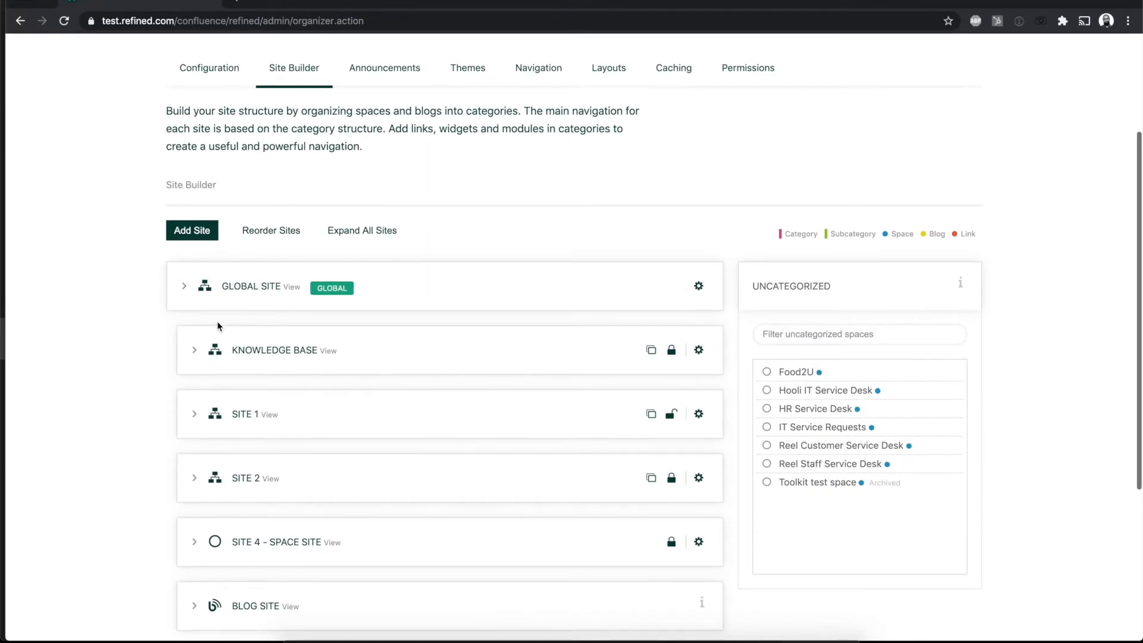
left_click(194, 350)
scroll(502, 436, "down", 5)
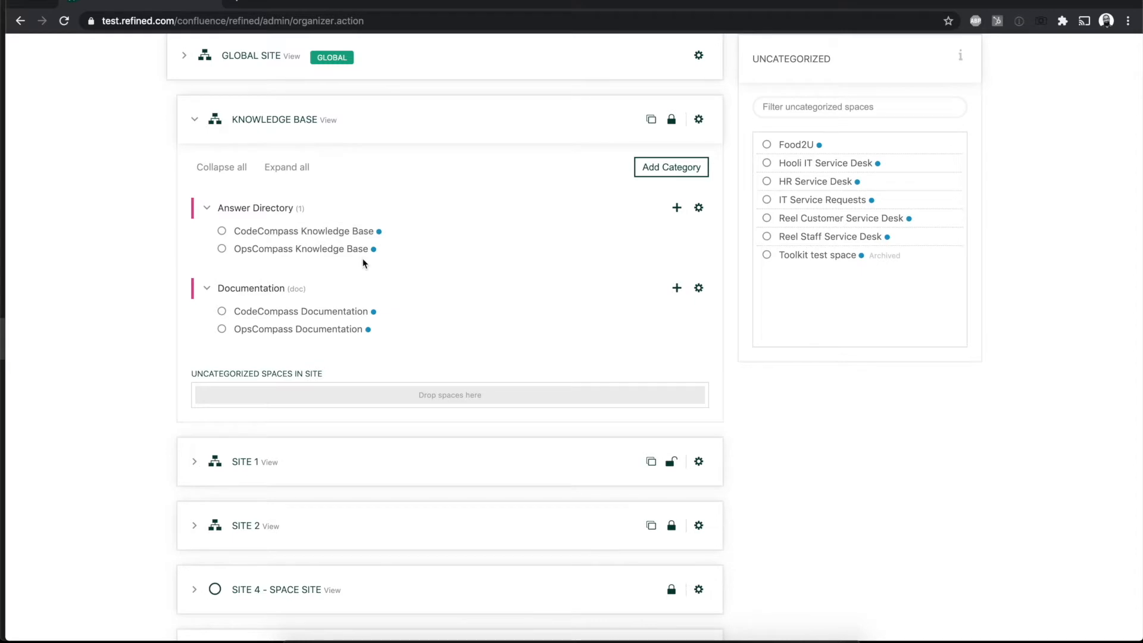
scroll(444, 244, "up", 1)
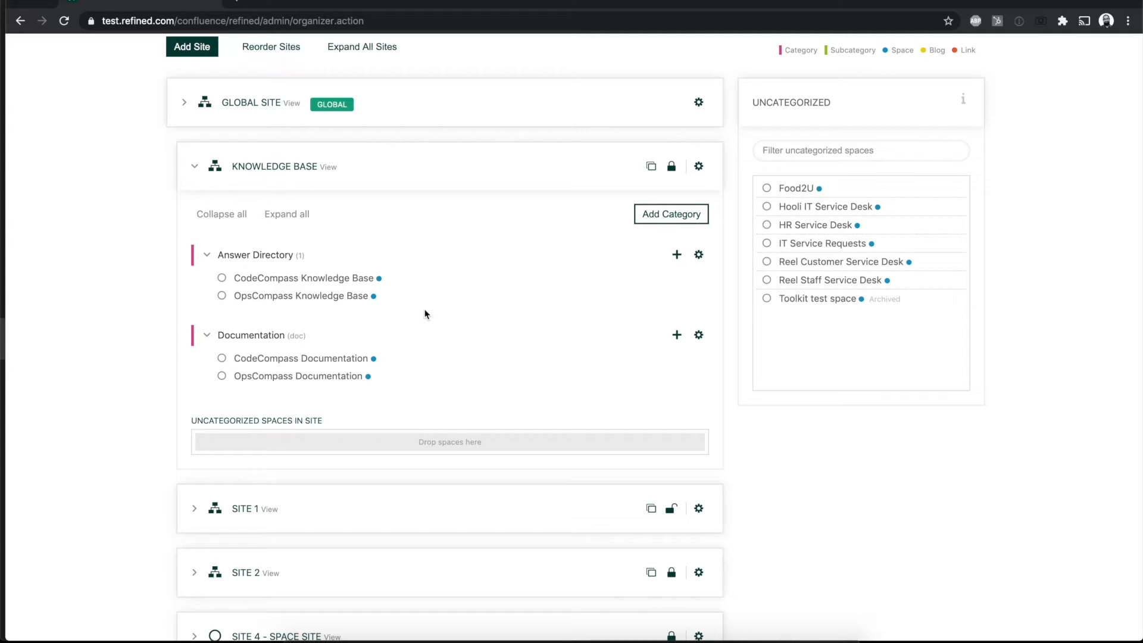
left_click(195, 167)
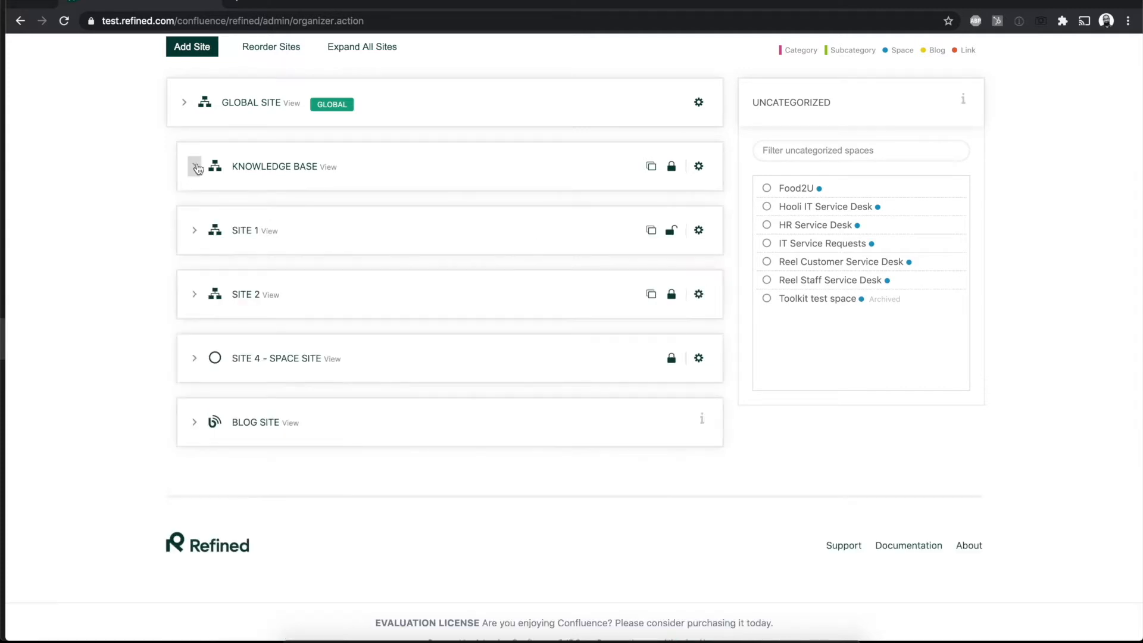
Step: Review the Caching settings and the Layouts overview for spaces, homepages and user dashboards
scroll(197, 167, "up", 6)
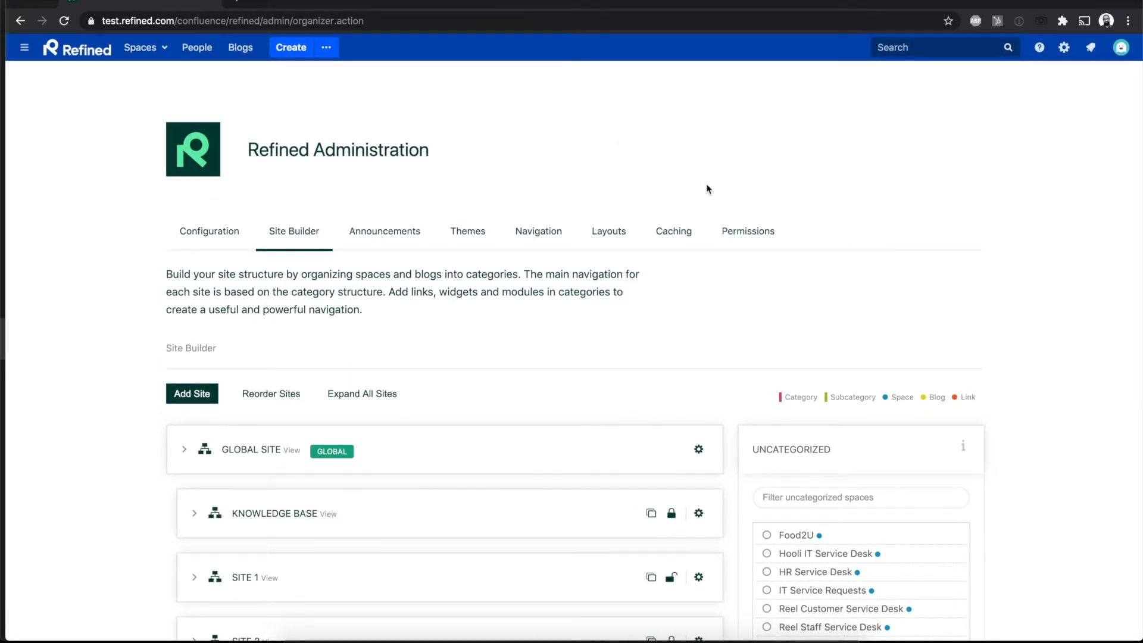
left_click(685, 232)
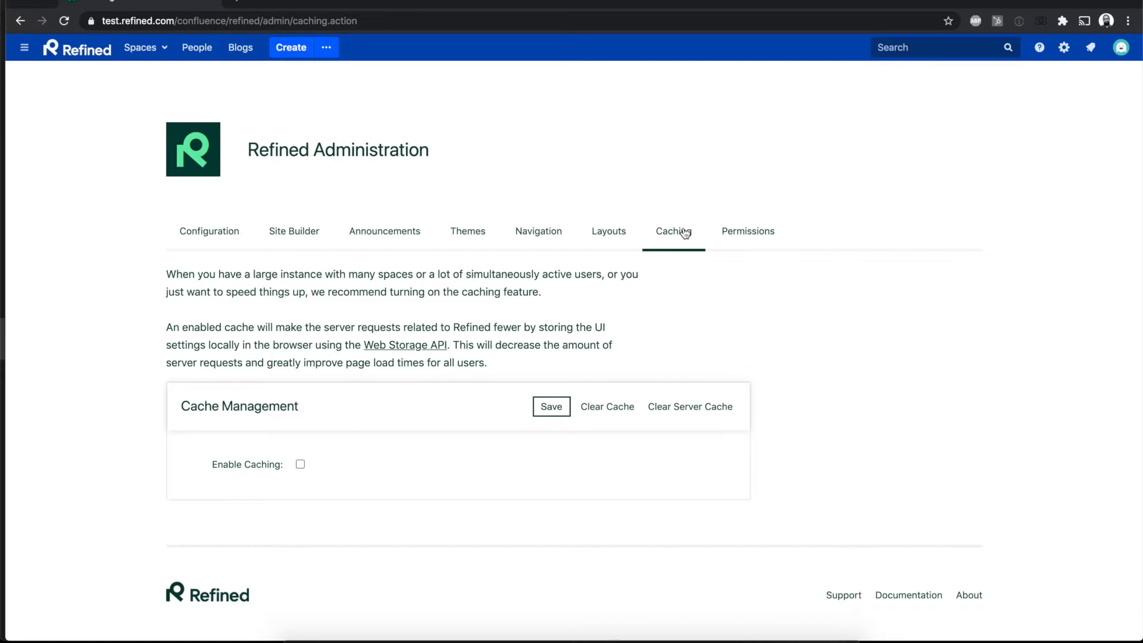
left_click(599, 239)
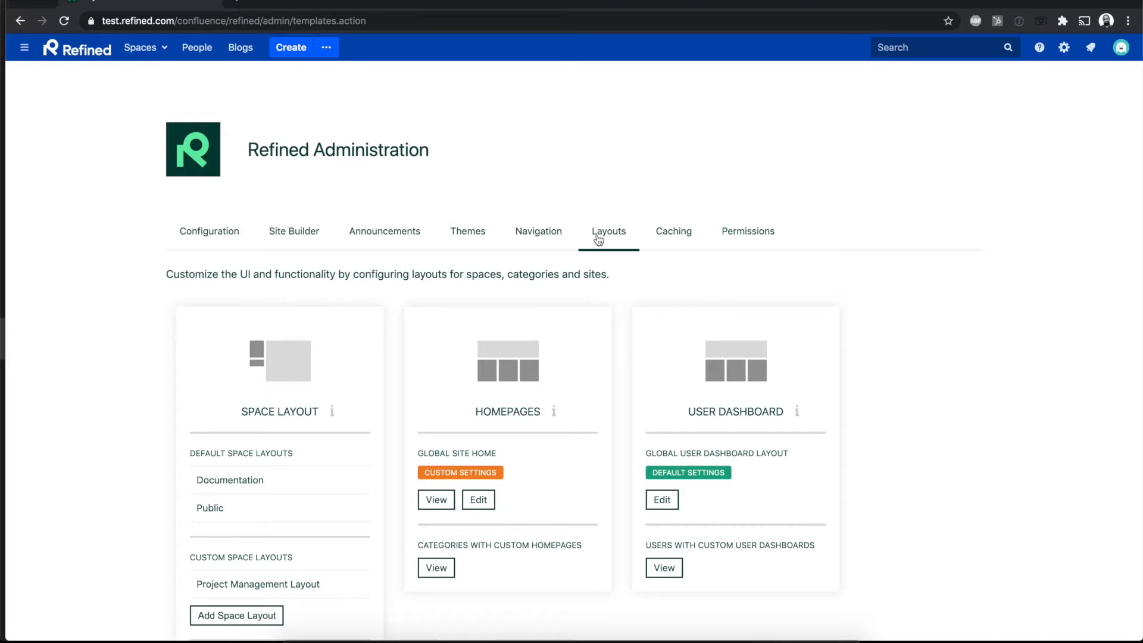
scroll(598, 240, "down", 1)
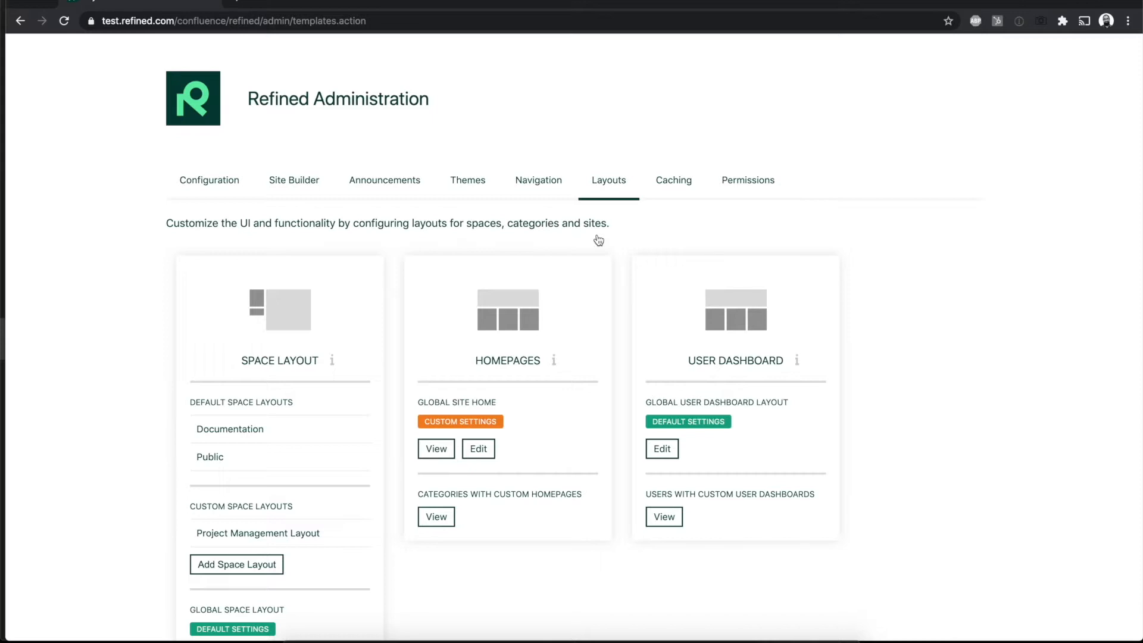
Step: Review the Navigation settings for the category menu, global menu and footer, and browse the available themes
left_click(538, 180)
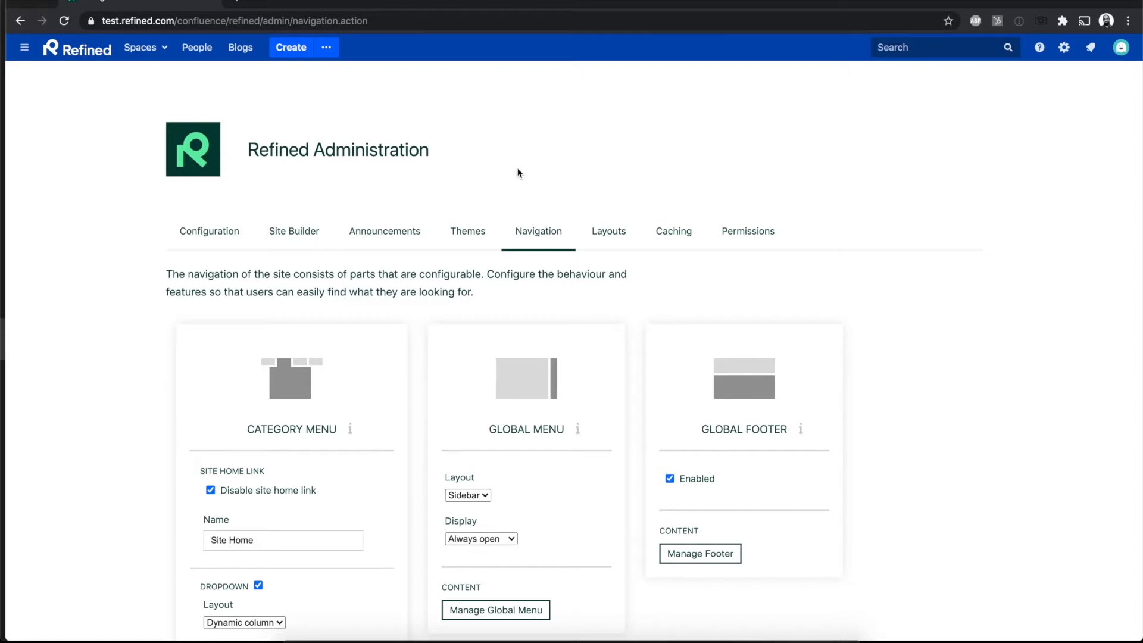
scroll(517, 174, "down", 2)
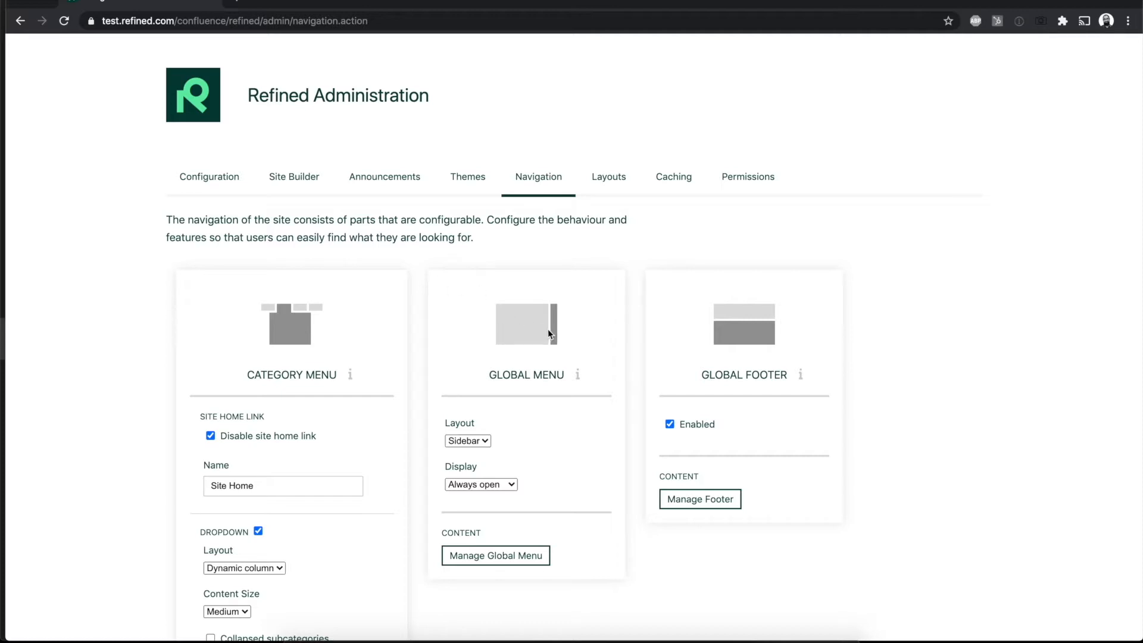
left_click(466, 177)
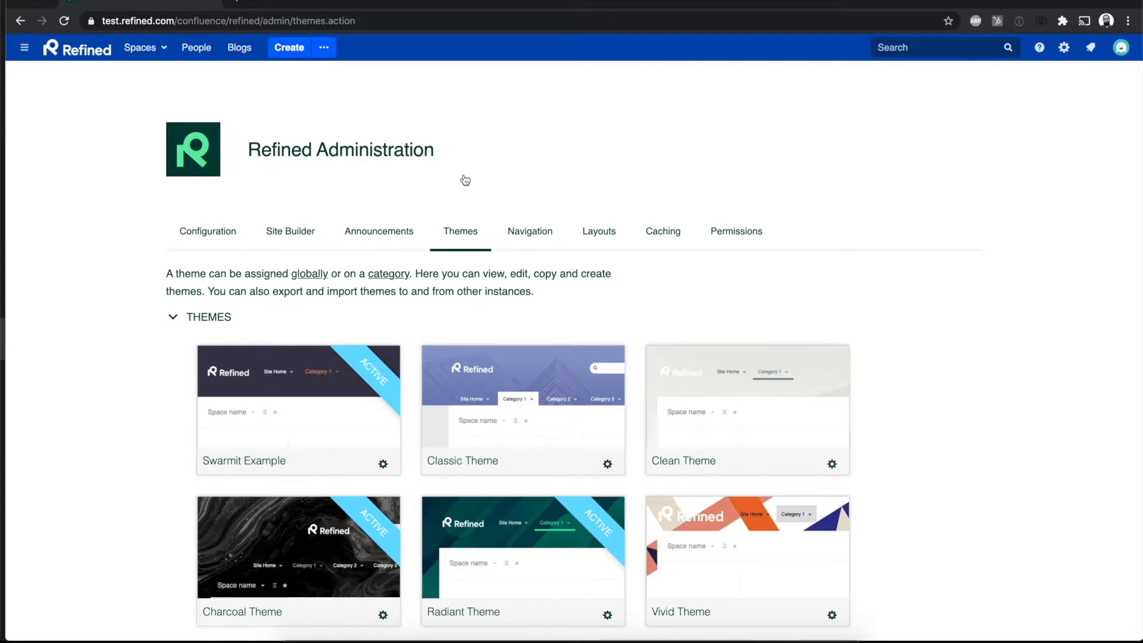
scroll(465, 179, "down", 3)
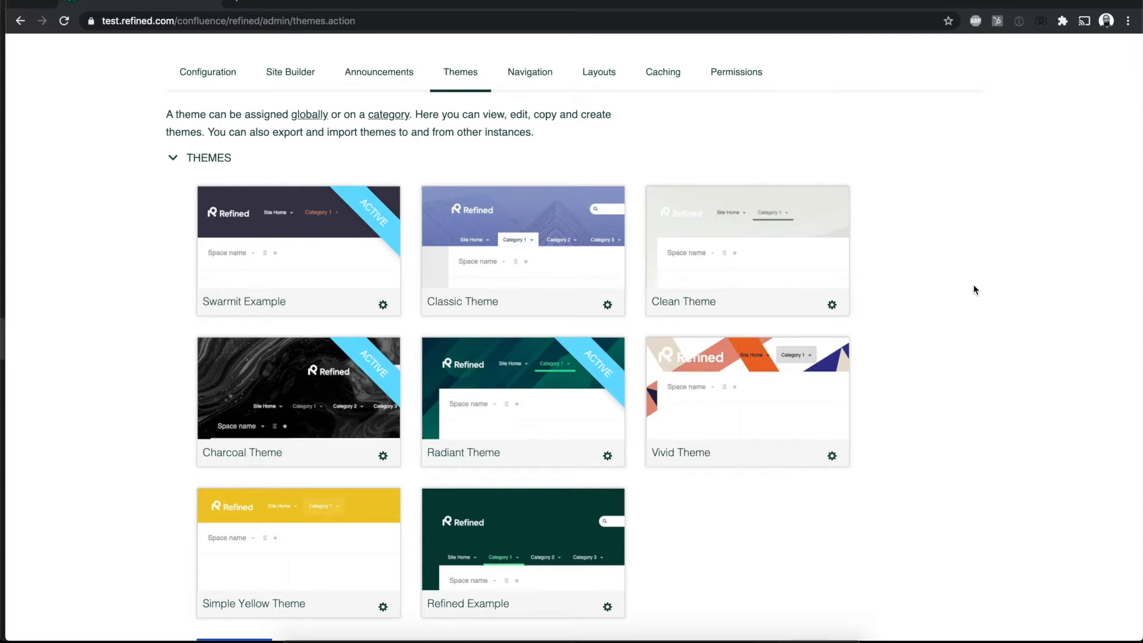
Step: Browse the available themes and examine the actions offered for the Swarmit Example theme, such as Export
scroll(974, 290, "down", 5)
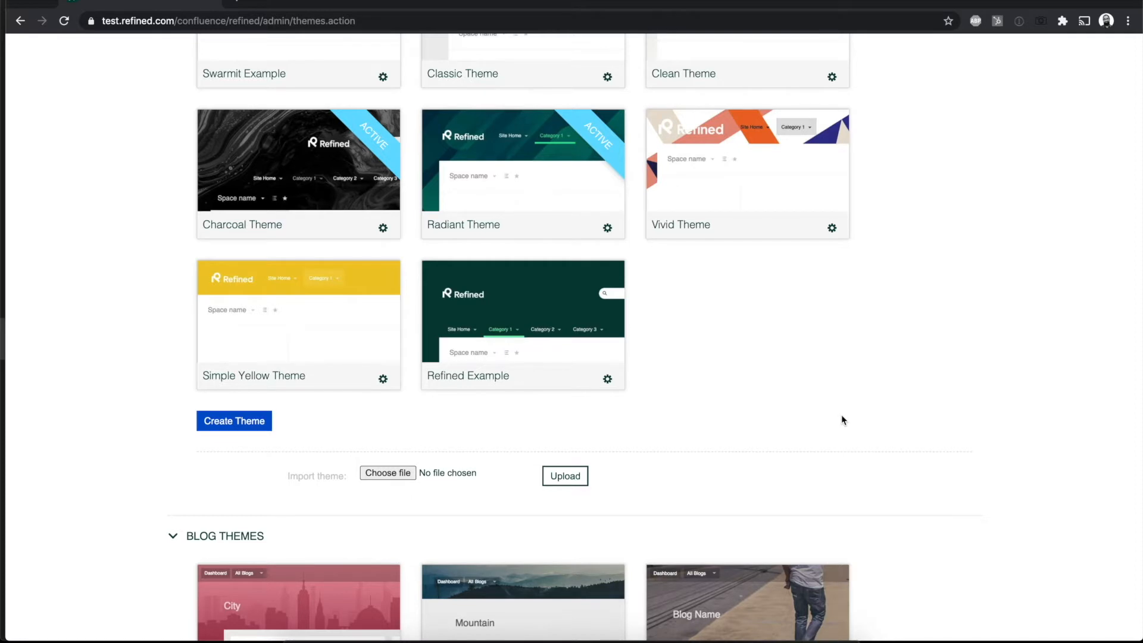
scroll(841, 416, "up", 2)
scroll(841, 415, "up", 1)
left_click(383, 235)
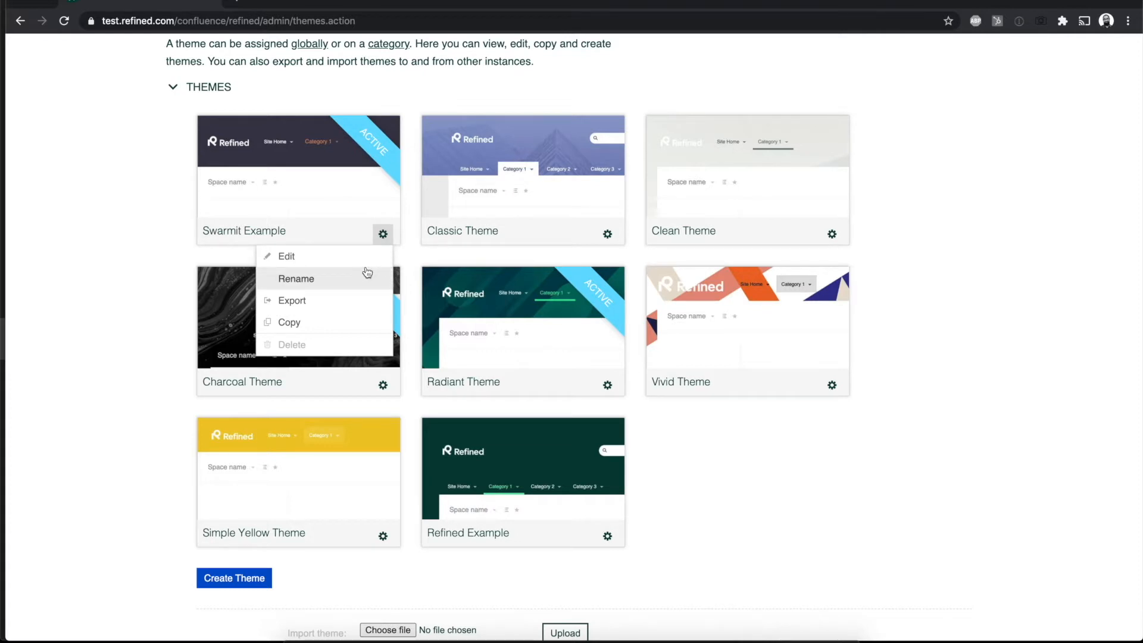
left_click(355, 305)
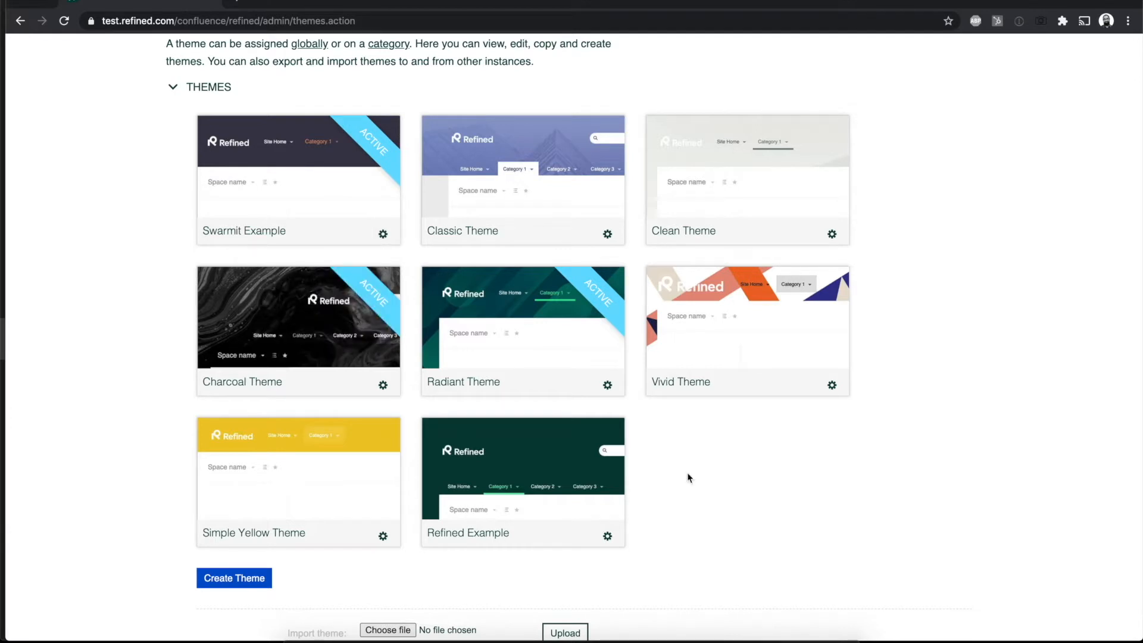
scroll(732, 458, "up", 4)
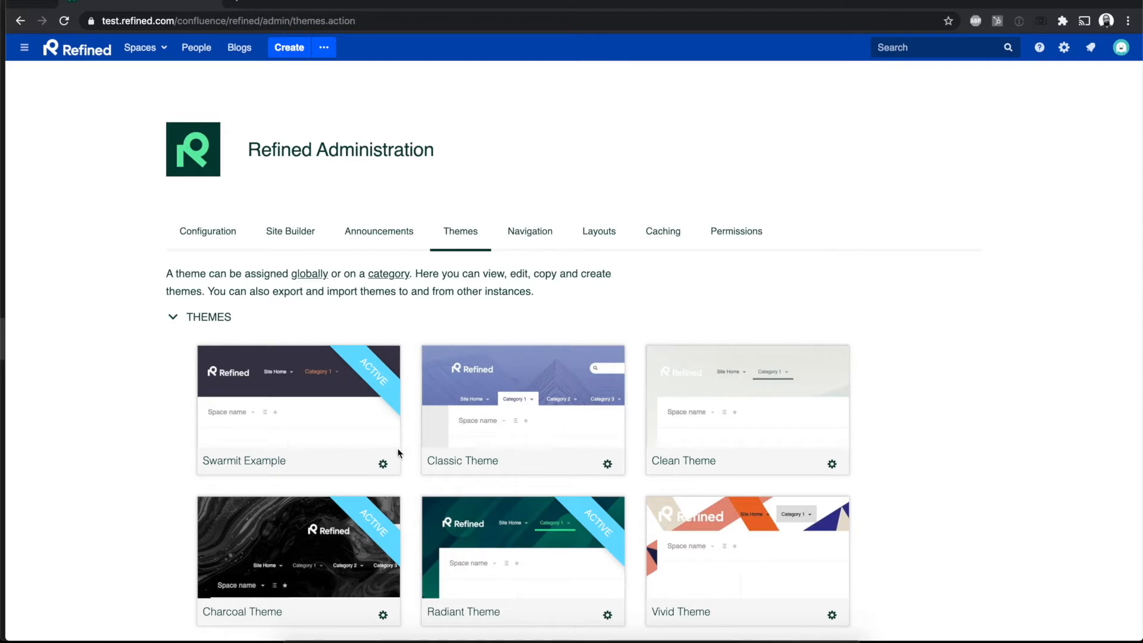
Step: Open the Classic Theme for editing, try the third and second background styles, and leave the editor without saving
left_click(383, 464)
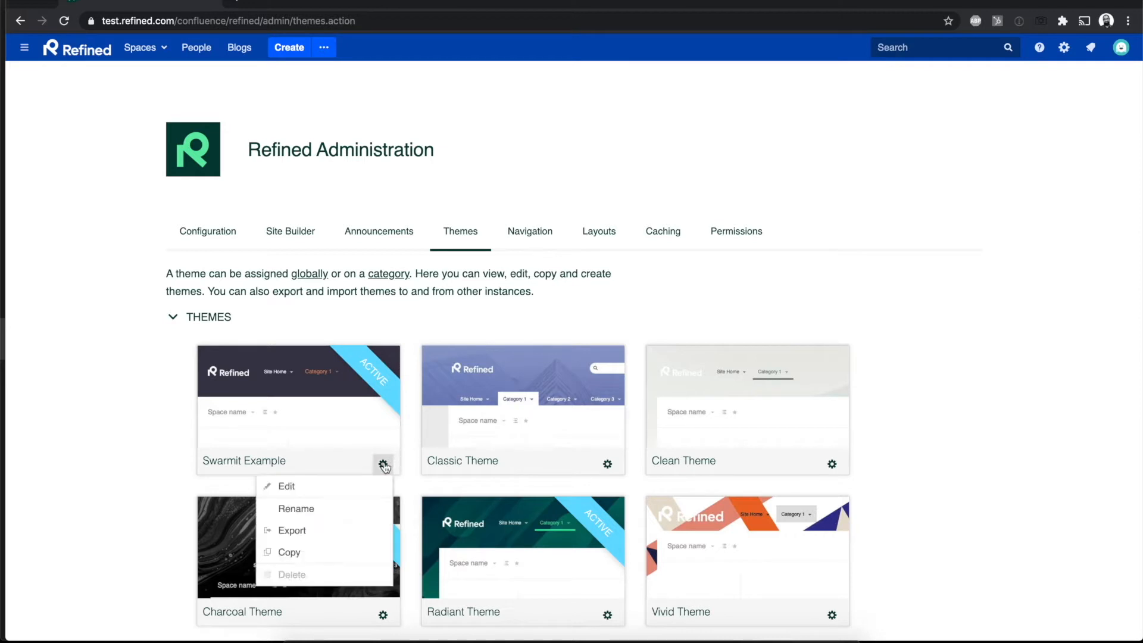
left_click(607, 463)
left_click(603, 488)
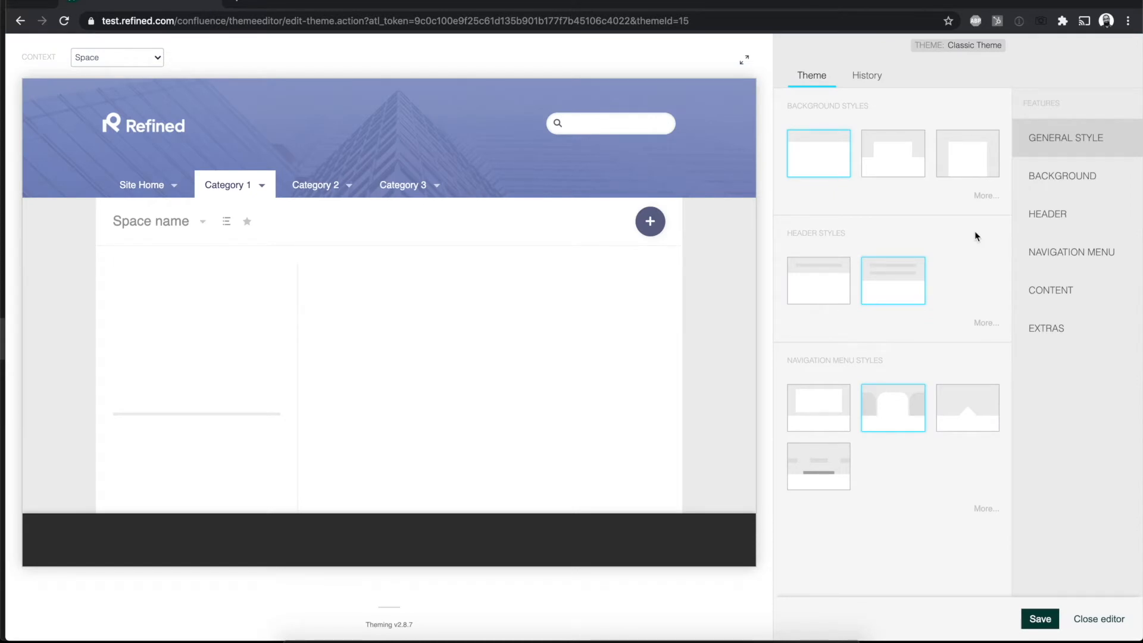
left_click(950, 170)
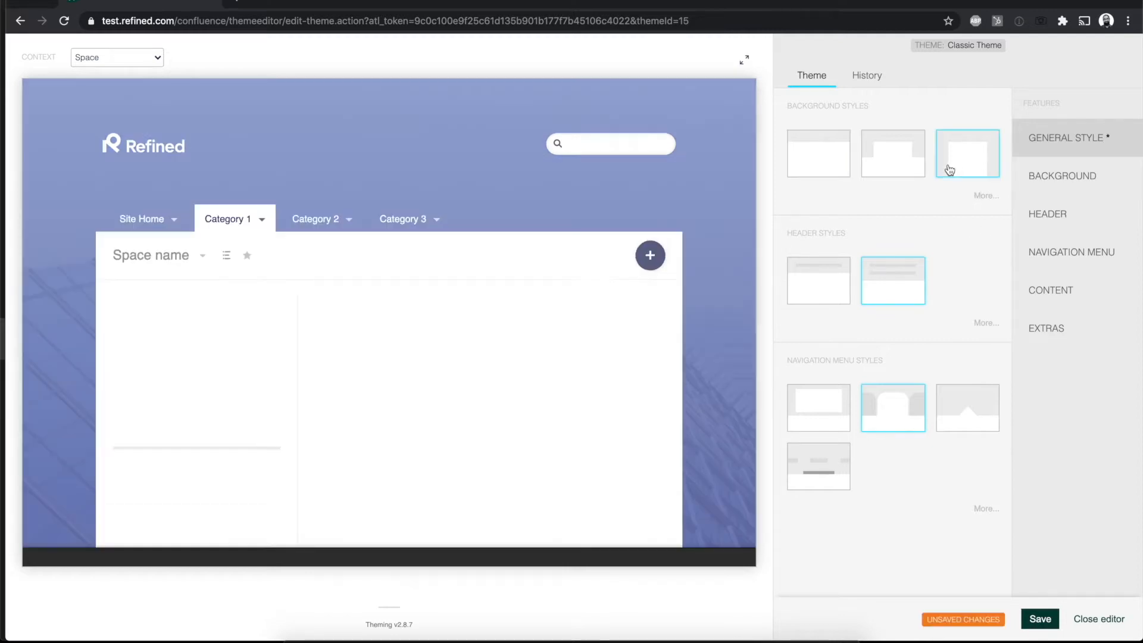
left_click(890, 169)
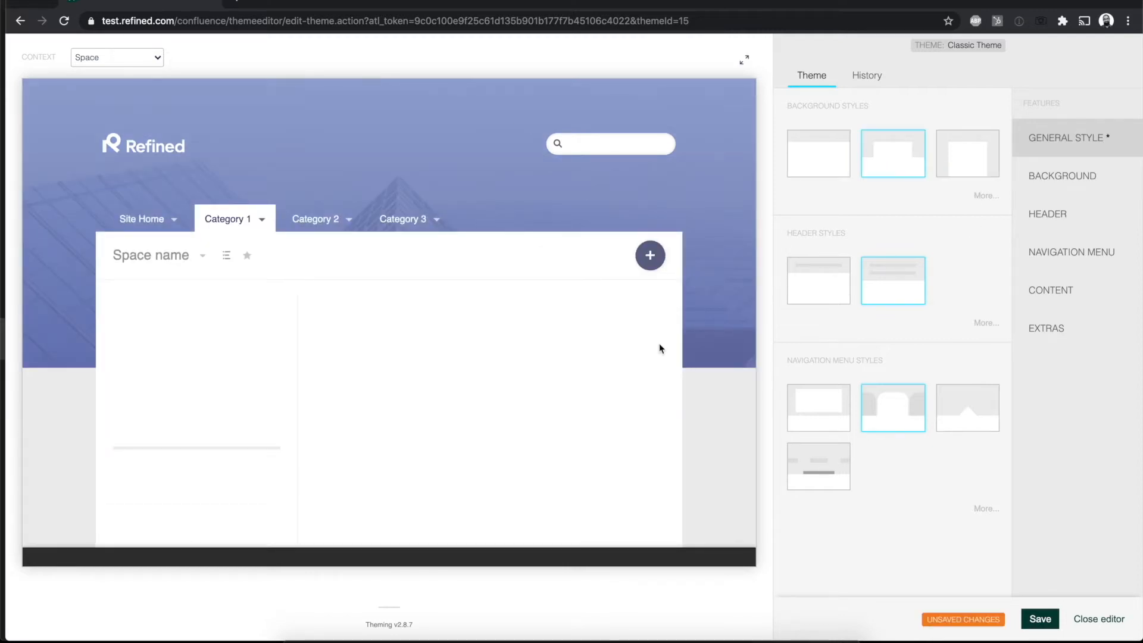
left_click(1098, 619)
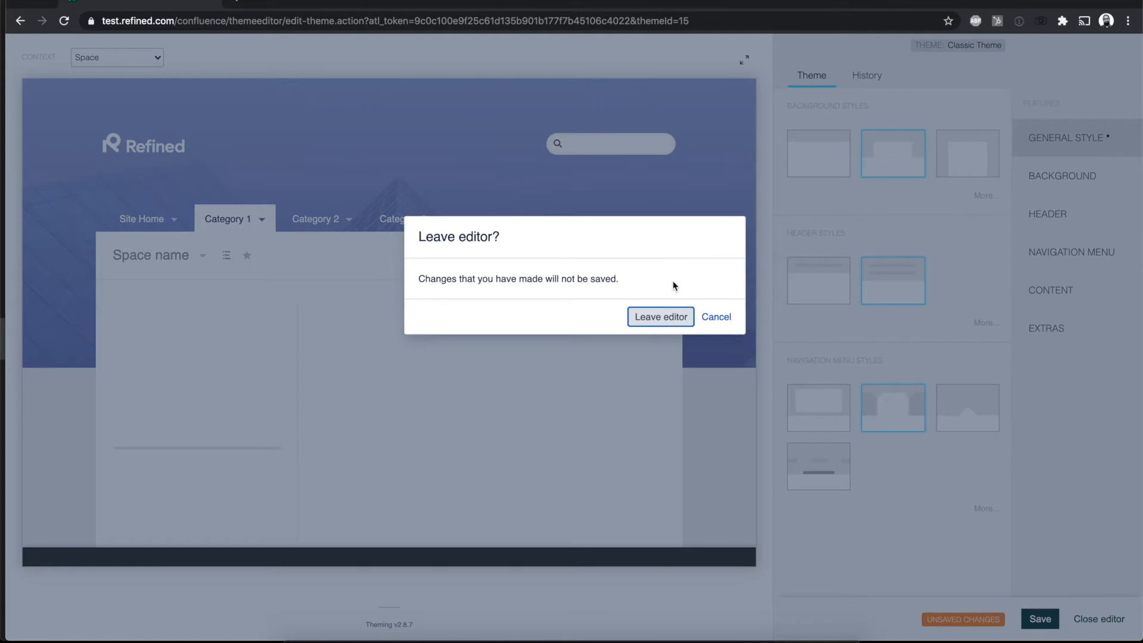
left_click(653, 324)
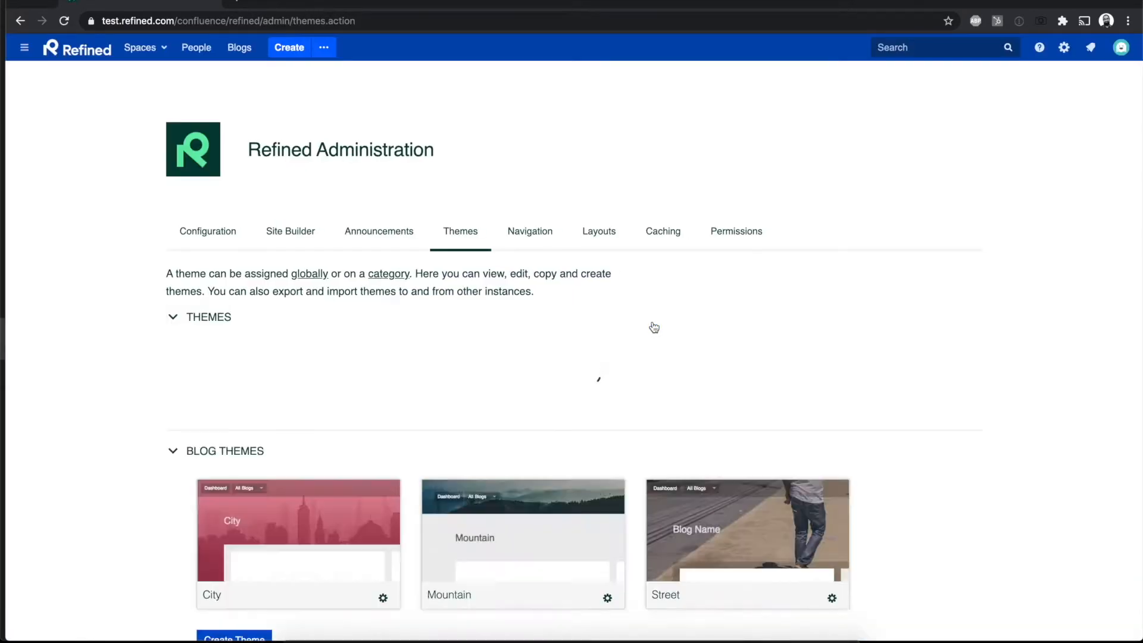
Step: Review the blog themes and expand the Advanced Themes section to examine its import options
scroll(706, 412, "down", 3)
scroll(705, 411, "down", 12)
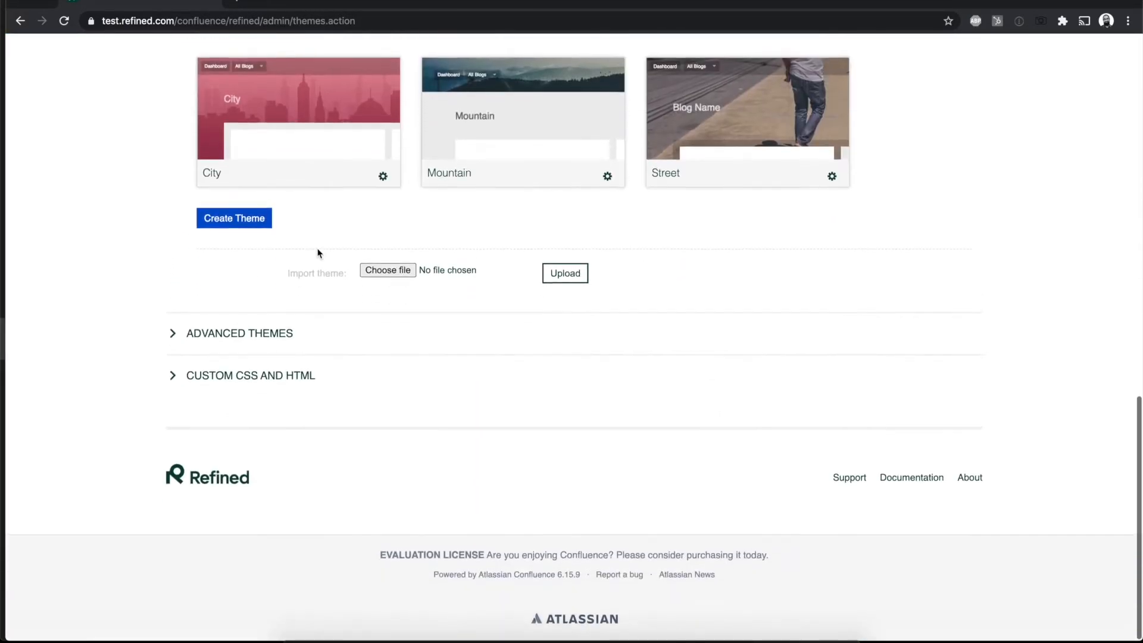
left_click(203, 337)
scroll(862, 284, "down", 2)
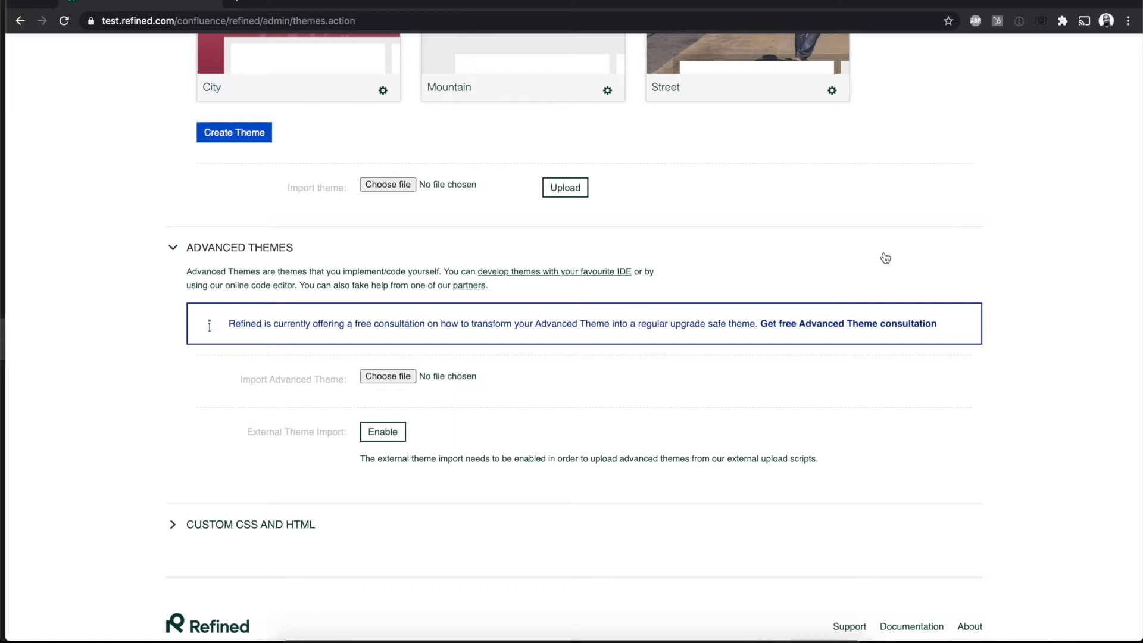
scroll(885, 257, "up", 11)
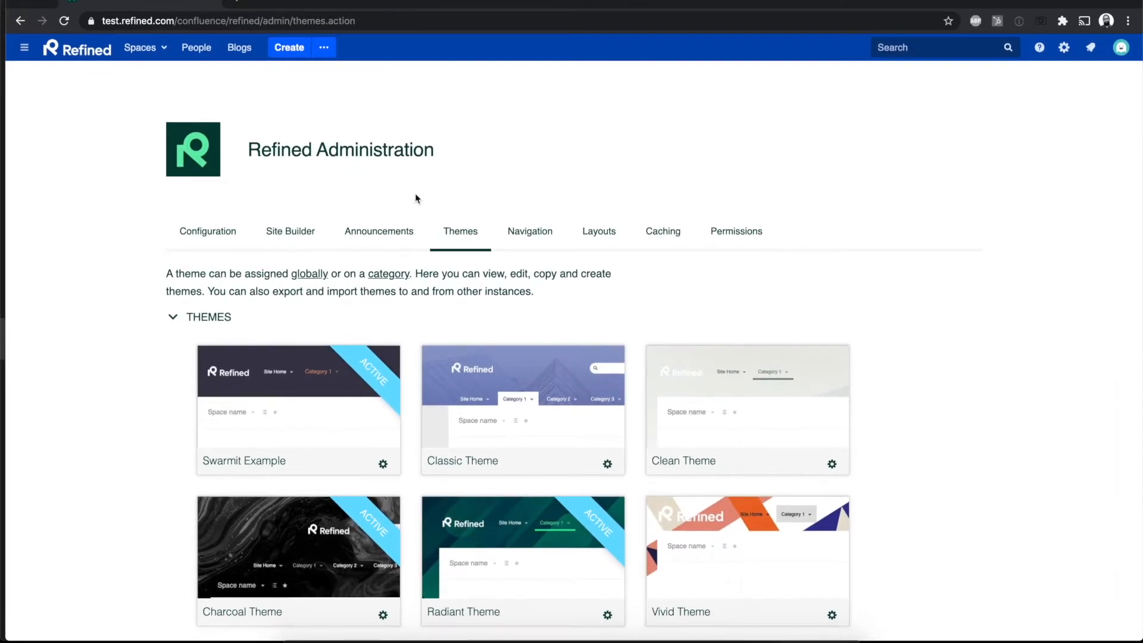
Step: Go to the Announcements settings and start a new announcement with the message "Welcome to the Webinar!"
left_click(381, 232)
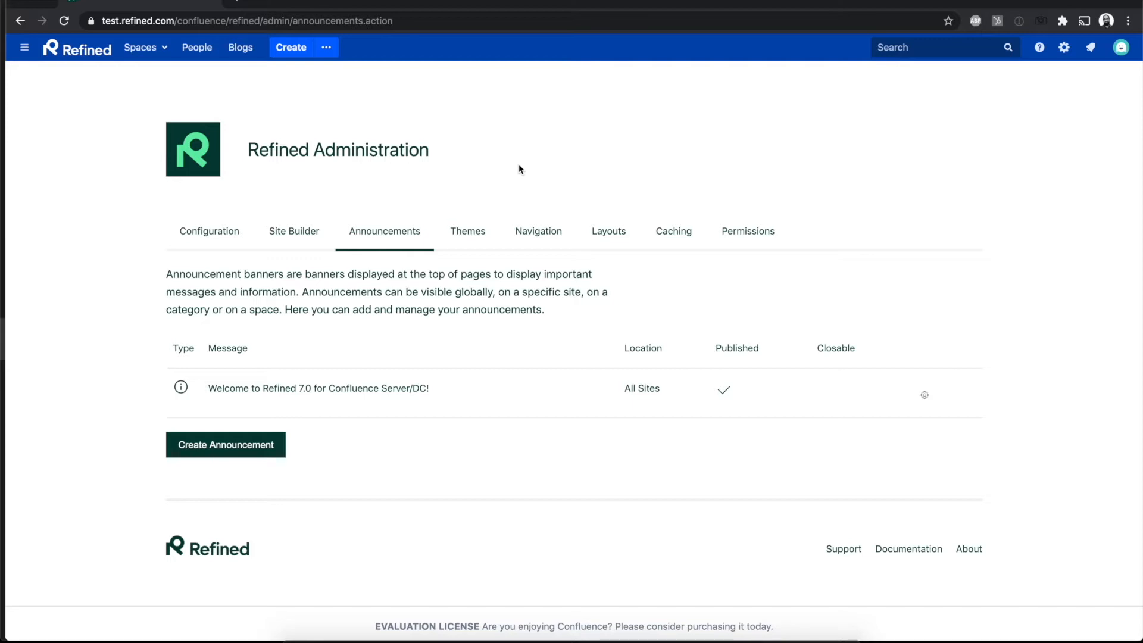
scroll(519, 163, "down", 1)
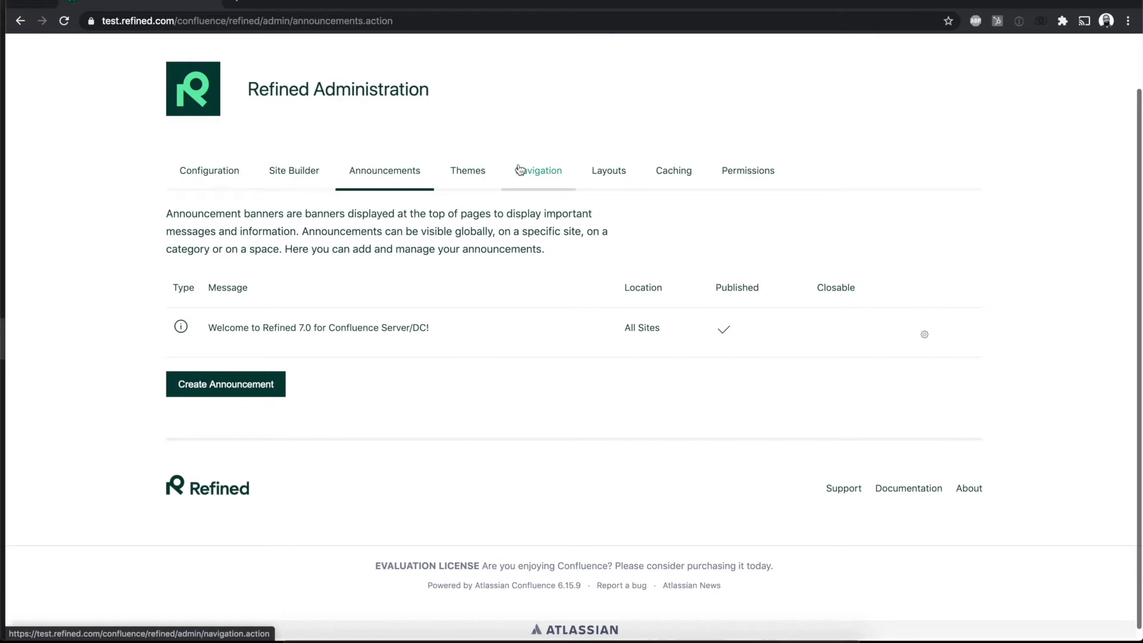
left_click(271, 383)
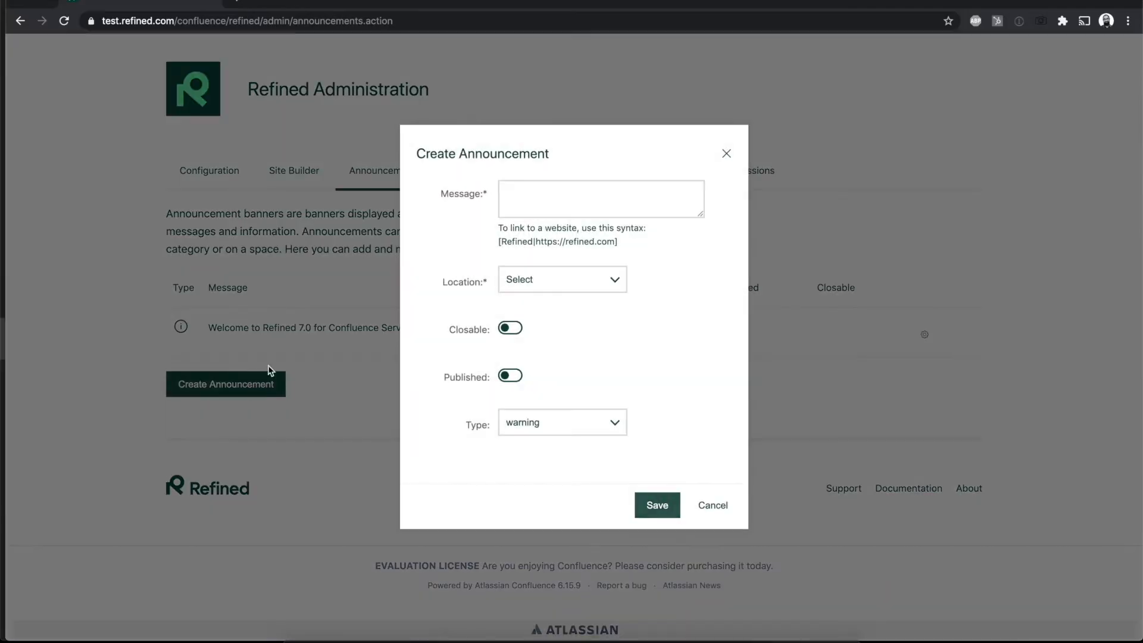
left_click(611, 189)
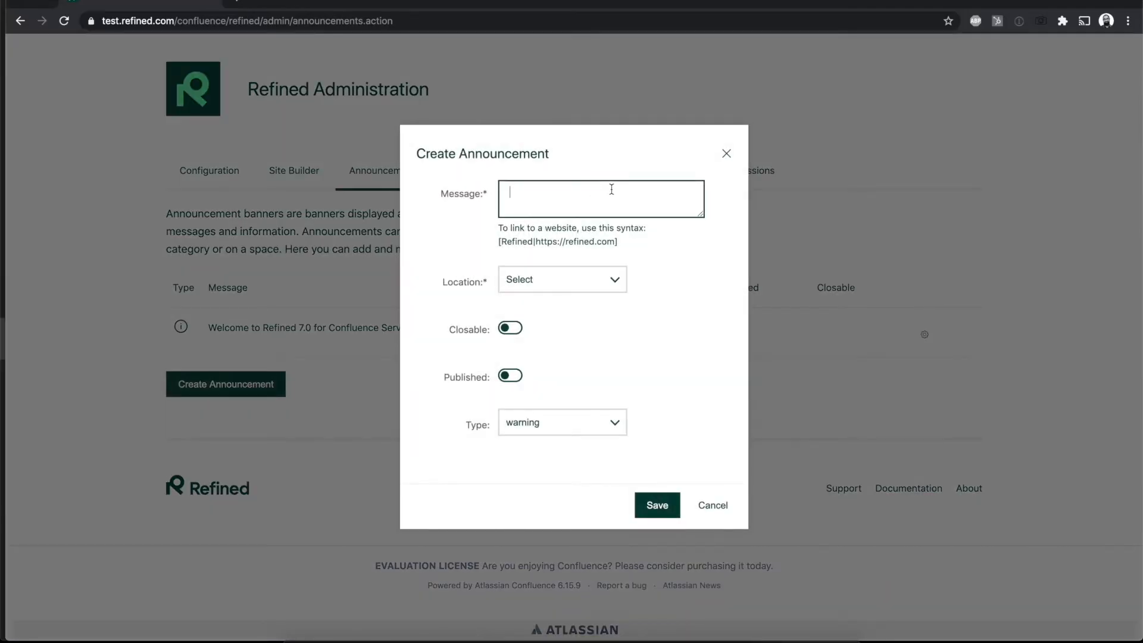
type("Welcome to the Webinar!")
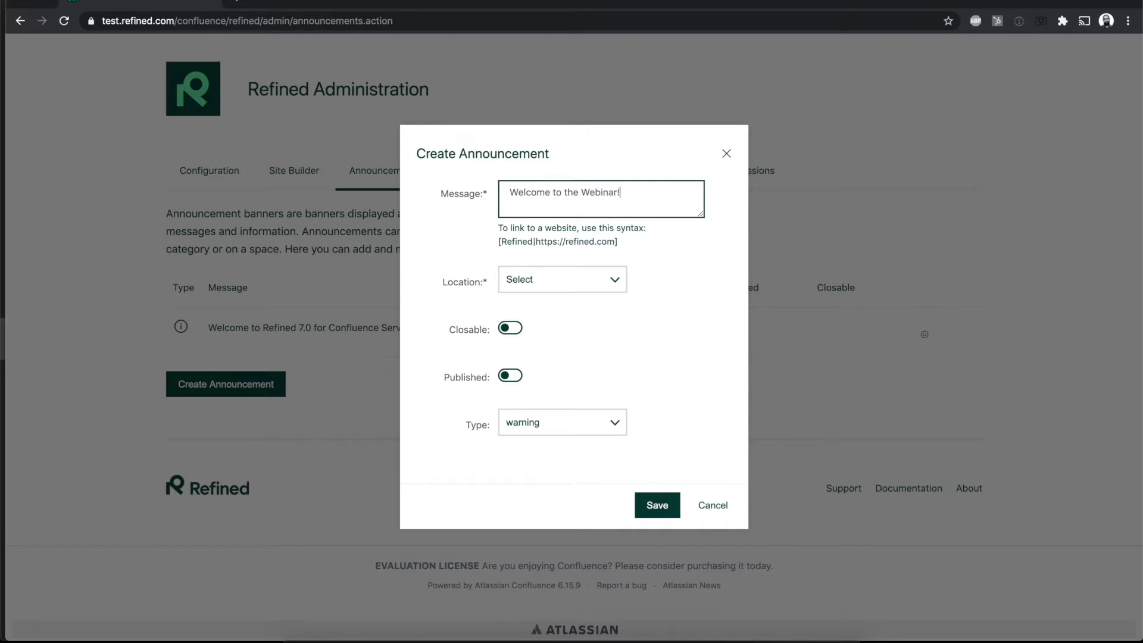
Step: Look through the available locations and set the announcement's location to All Sites
left_click(594, 284)
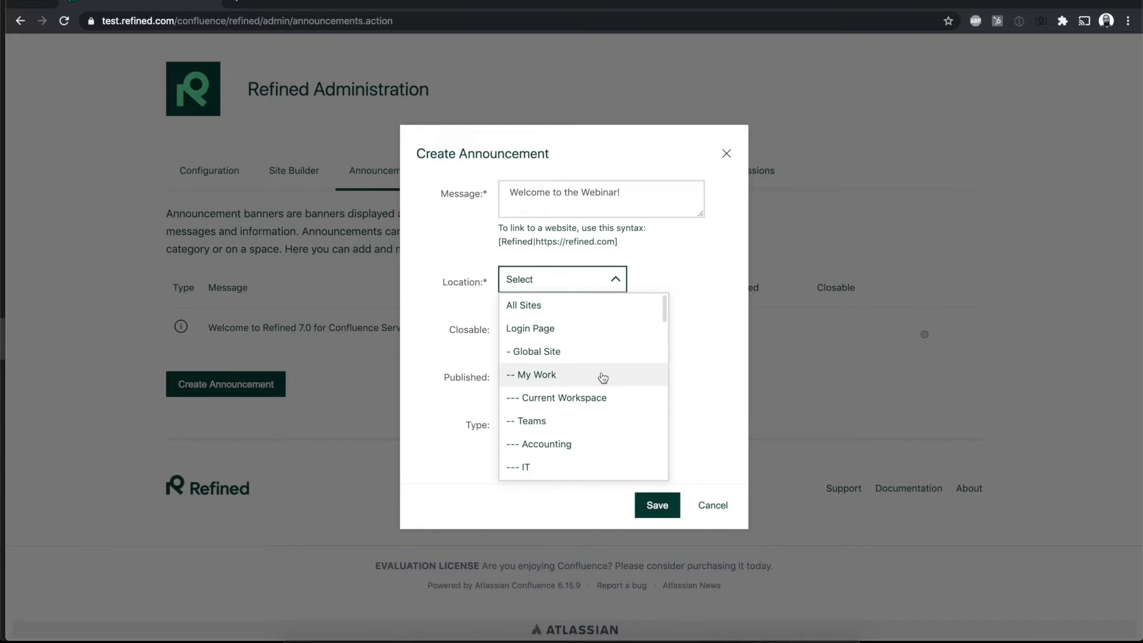
scroll(603, 378, "down", 1)
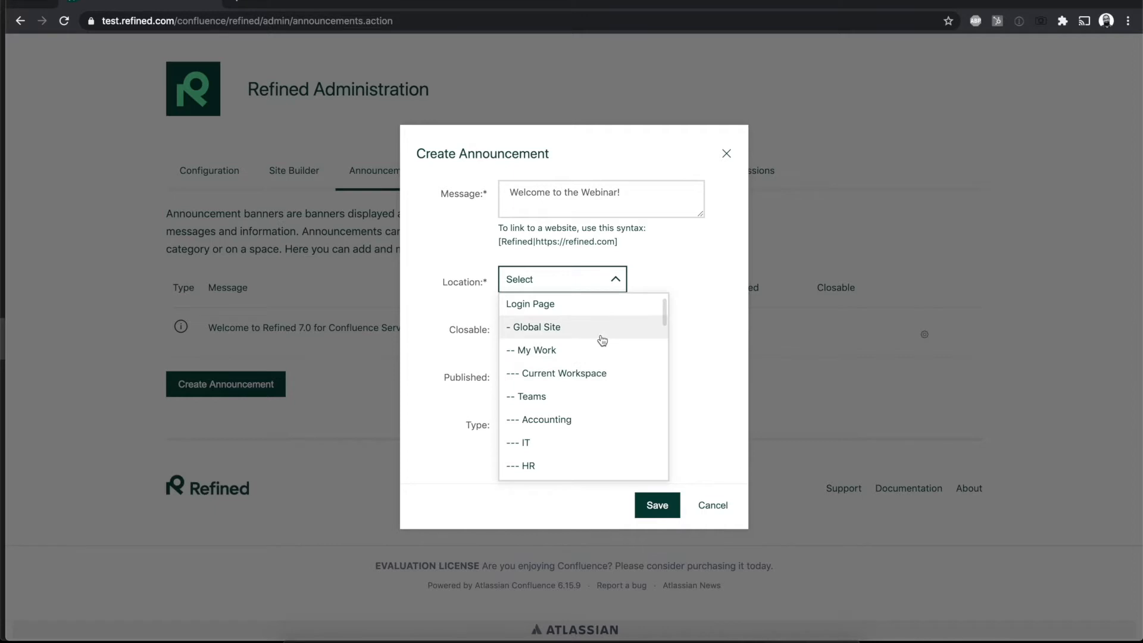
scroll(551, 326, "up", 1)
left_click(548, 315)
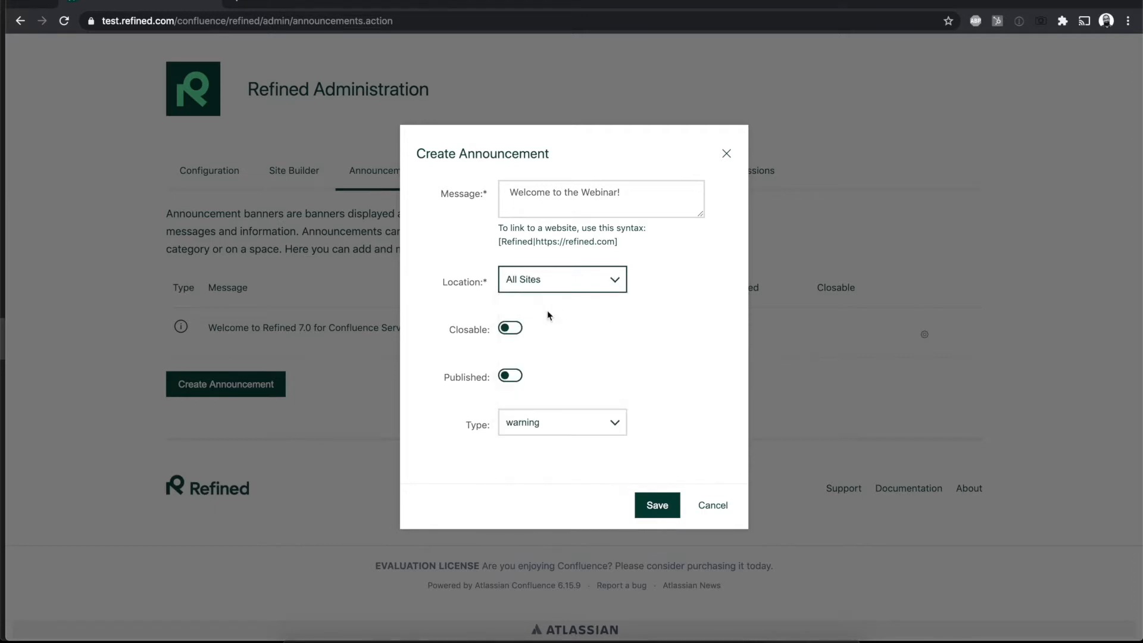
Step: Make the announcement closable and published, set its type to alert, and save it
left_click(510, 329)
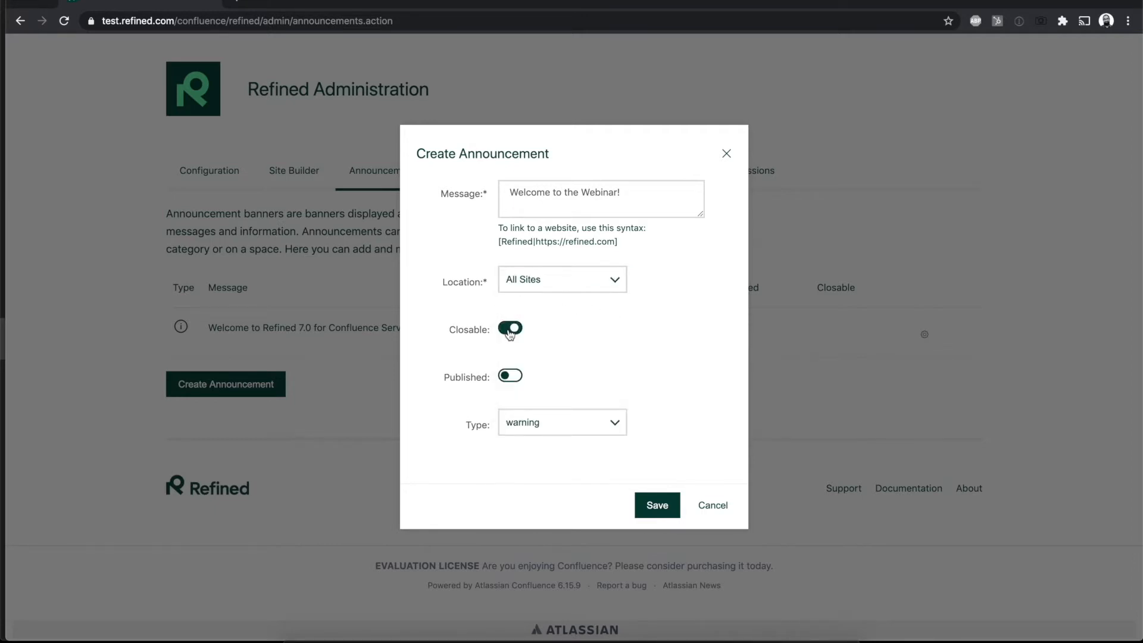
left_click(511, 376)
left_click(610, 426)
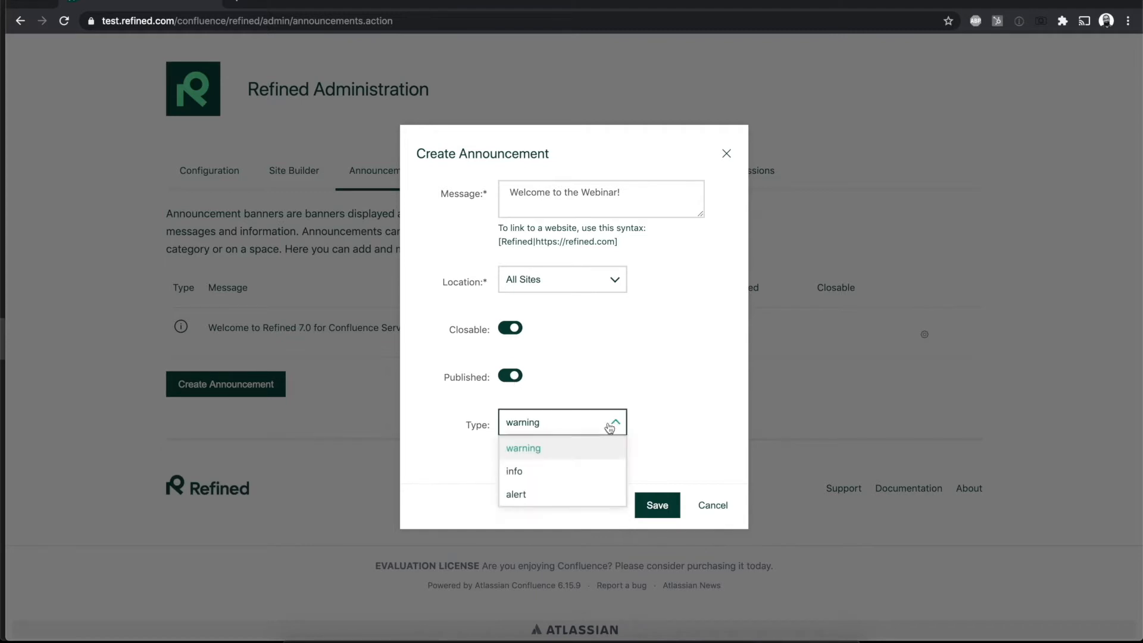
left_click(584, 499)
left_click(658, 506)
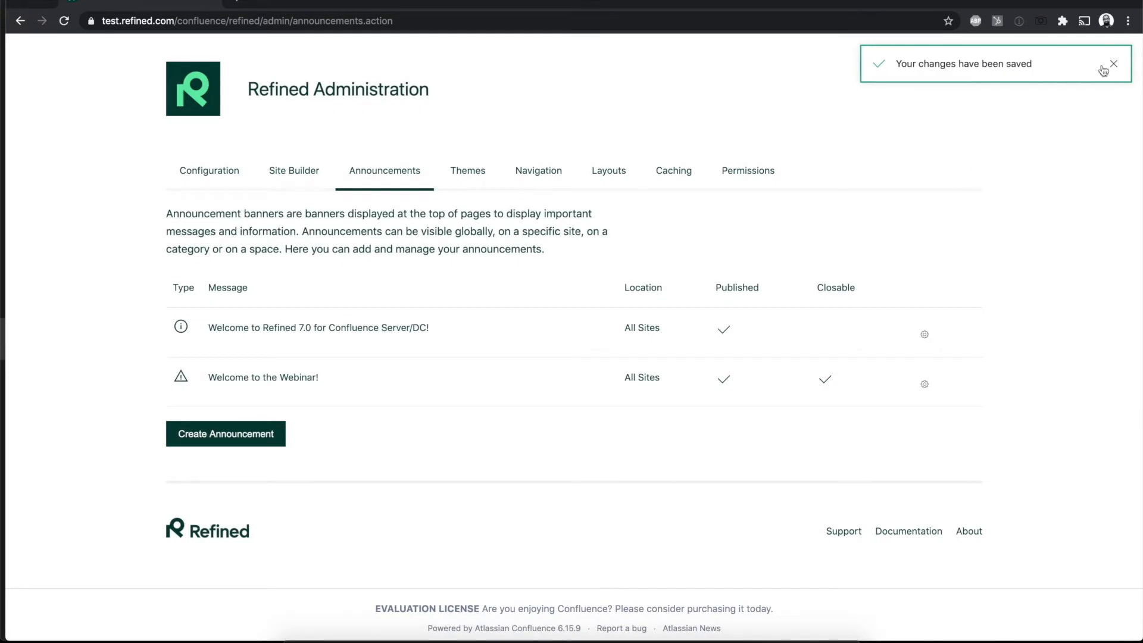
left_click(1113, 64)
Step: Review the site list in the Site Builder, expanding all sites to examine their structure and collapsing them again
scroll(866, 196, "up", 1)
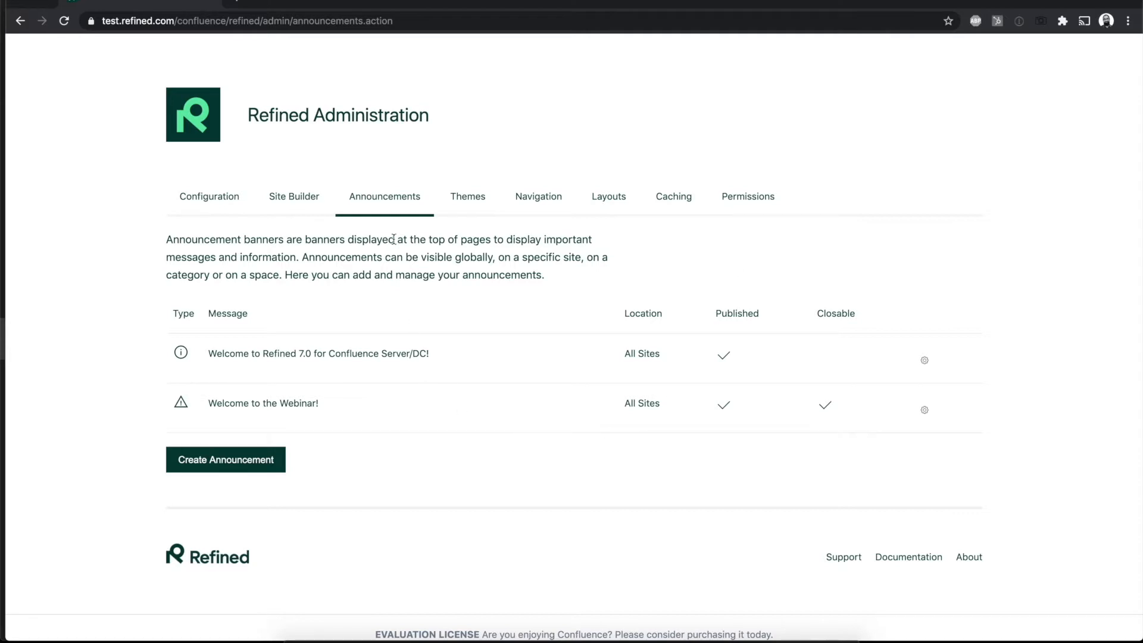
left_click(293, 202)
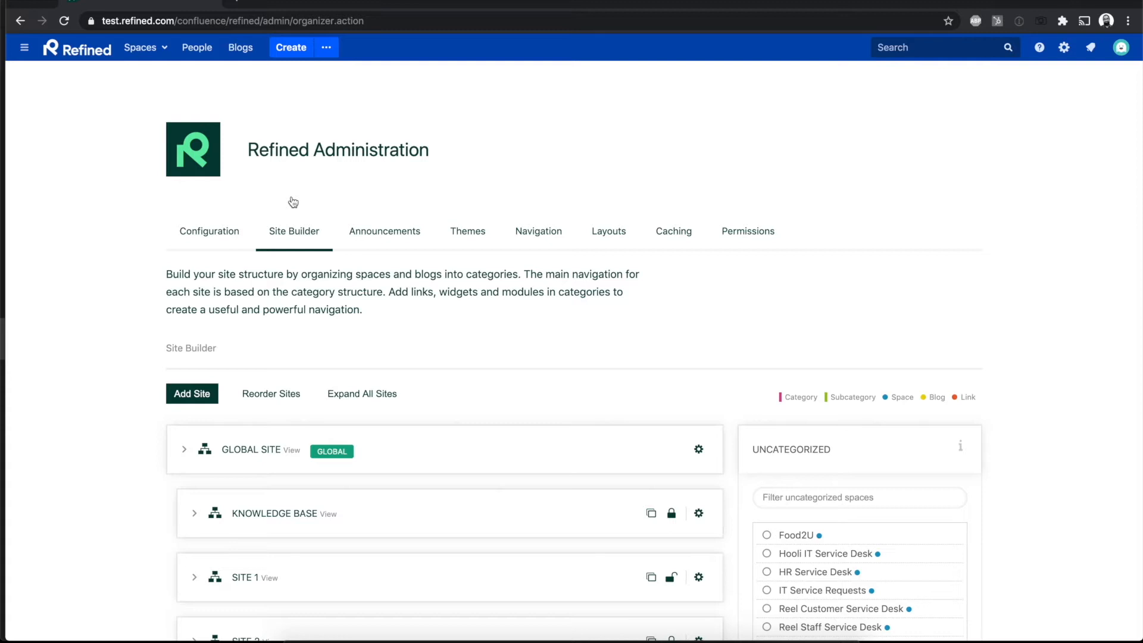
scroll(294, 203, "down", 1)
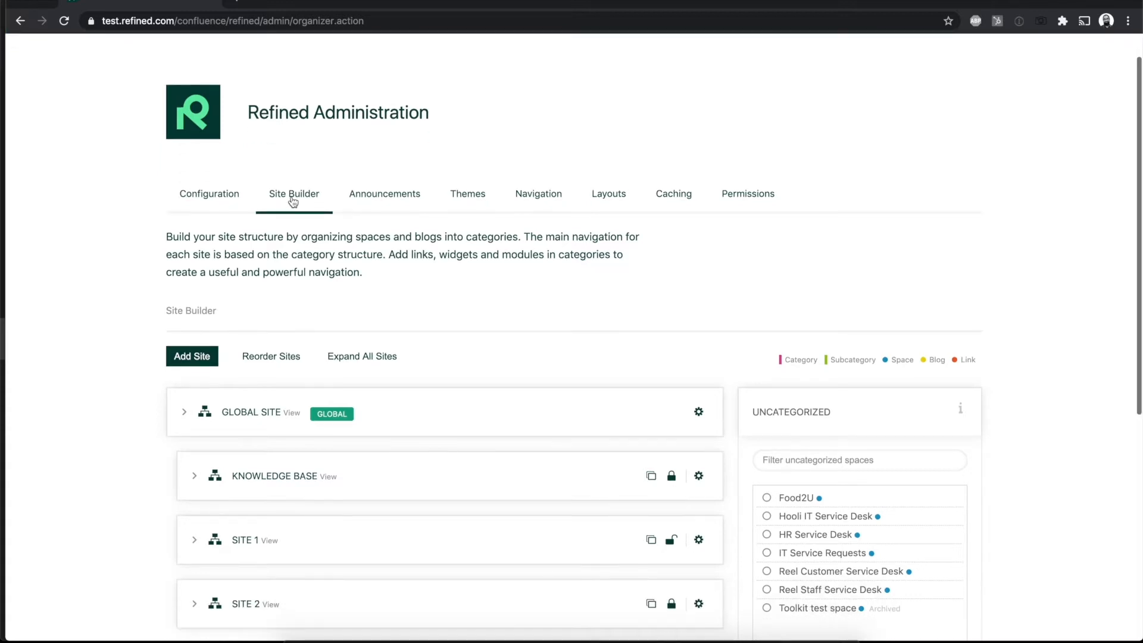
scroll(547, 341, "down", 2)
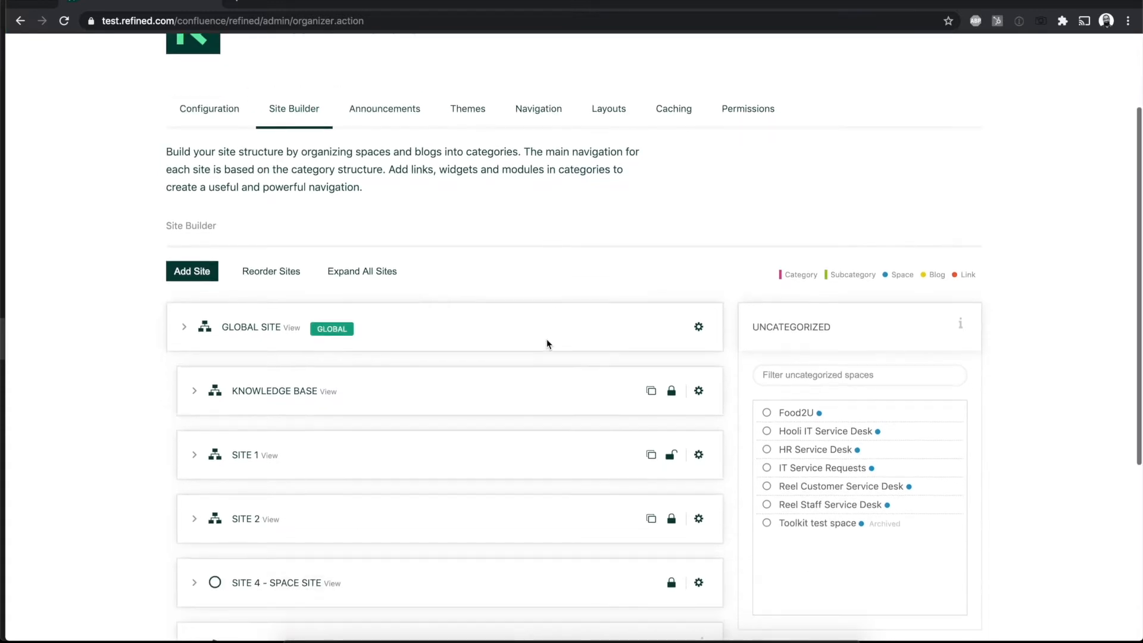
left_click(368, 279)
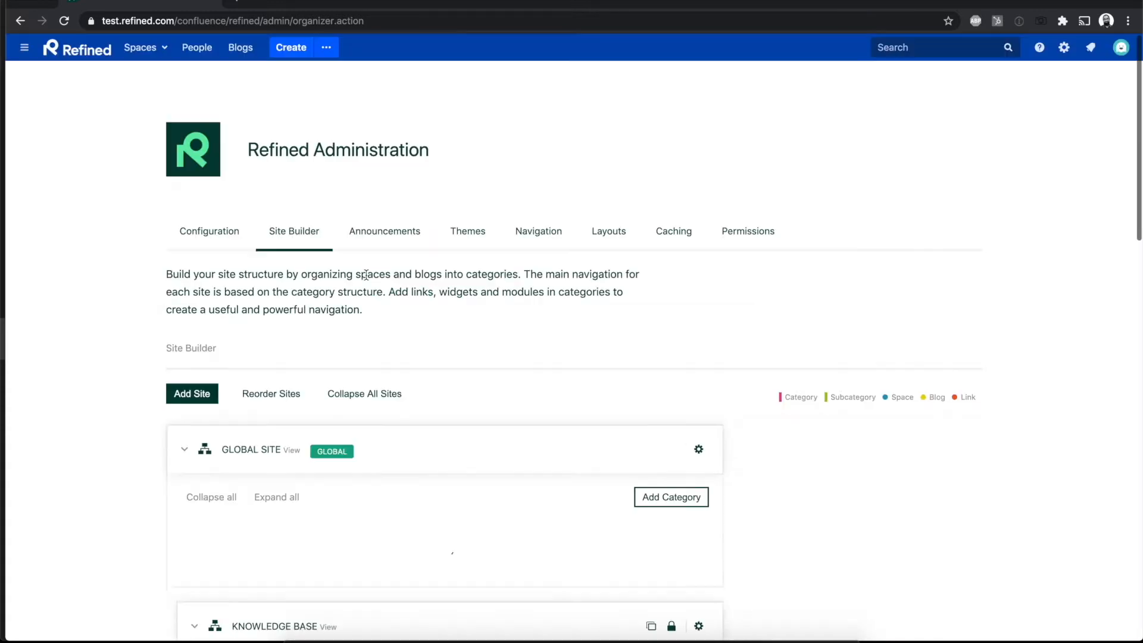
left_click(381, 394)
scroll(584, 394, "down", 1)
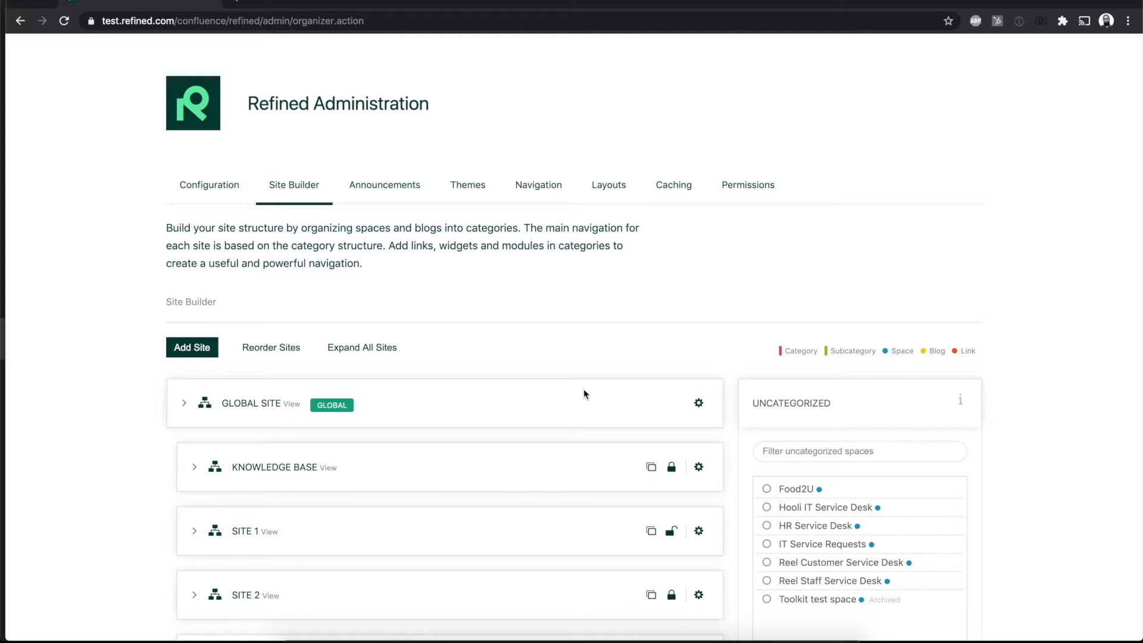
scroll(502, 505, "down", 6)
scroll(502, 504, "up", 3)
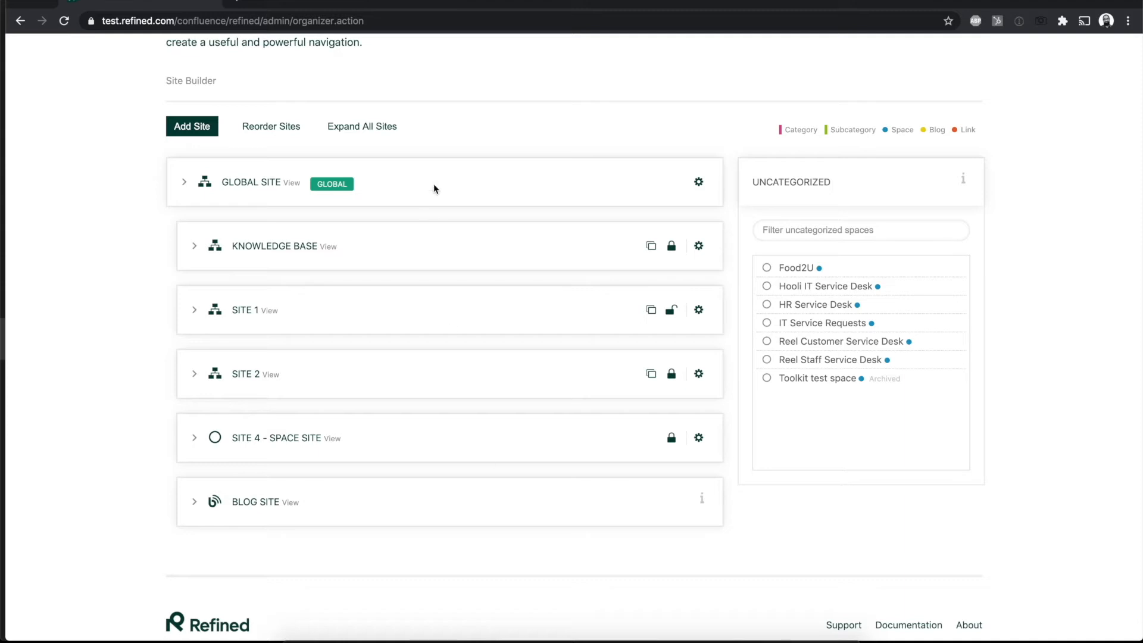
left_click(364, 128)
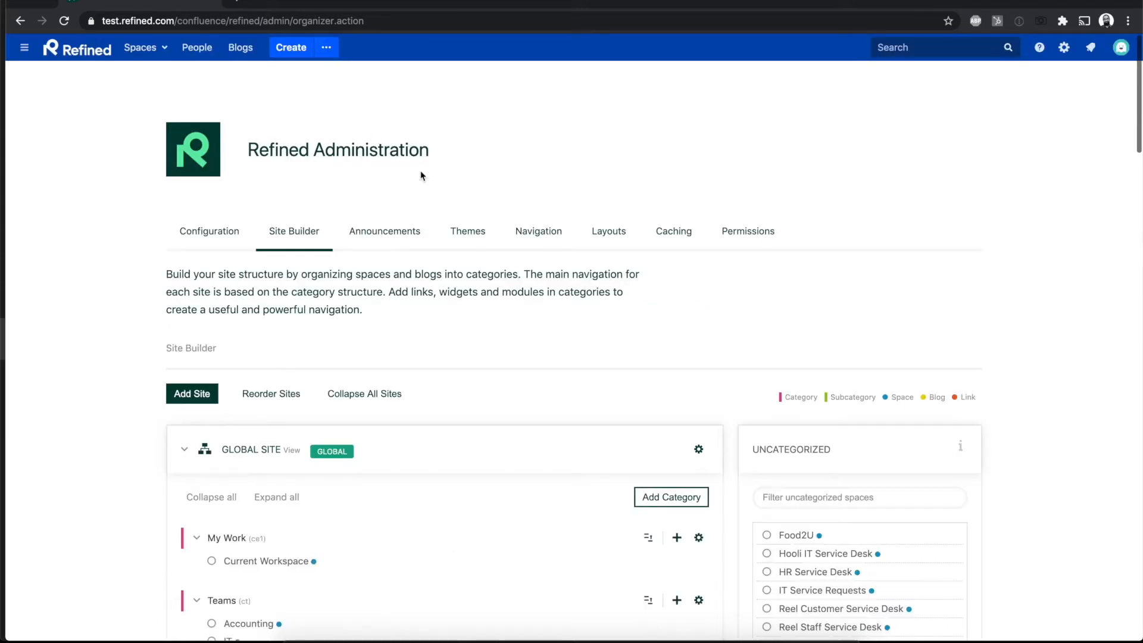
left_click(372, 394)
Step: Expand the Global Site, examine the available settings for adding a category to it, and leave without saving
scroll(516, 357, "down", 5)
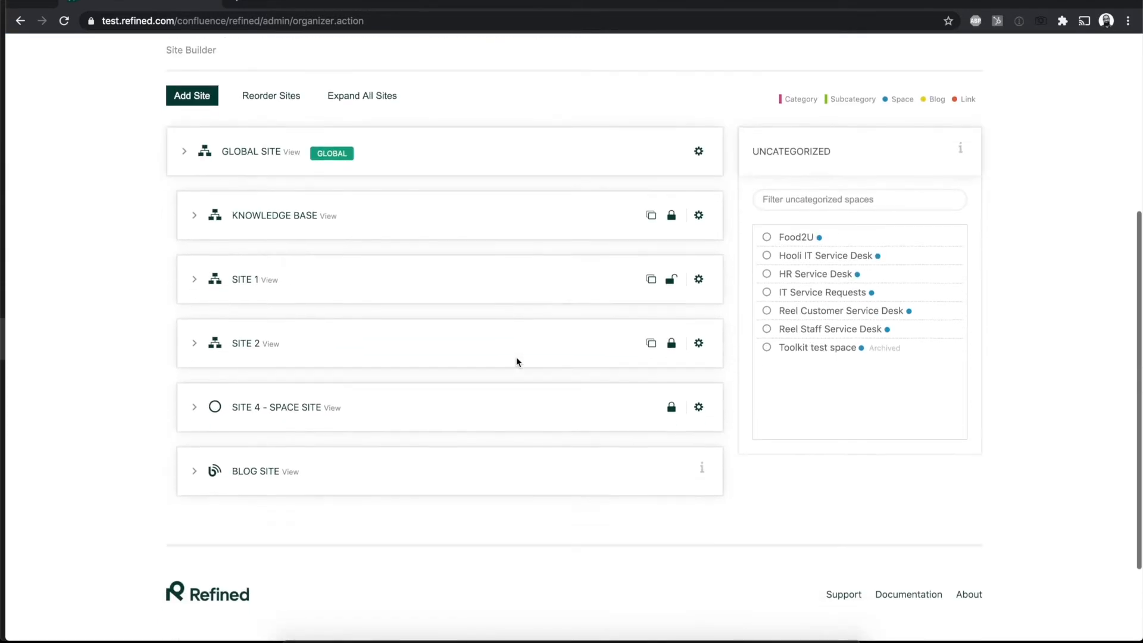
scroll(516, 357, "down", 1)
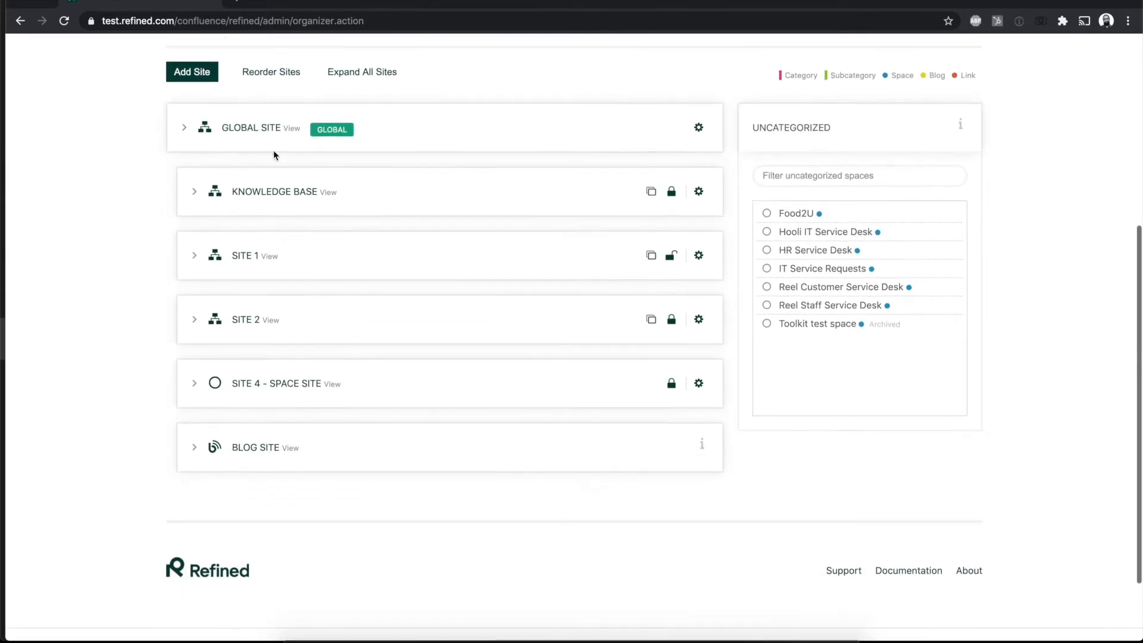
left_click(185, 129)
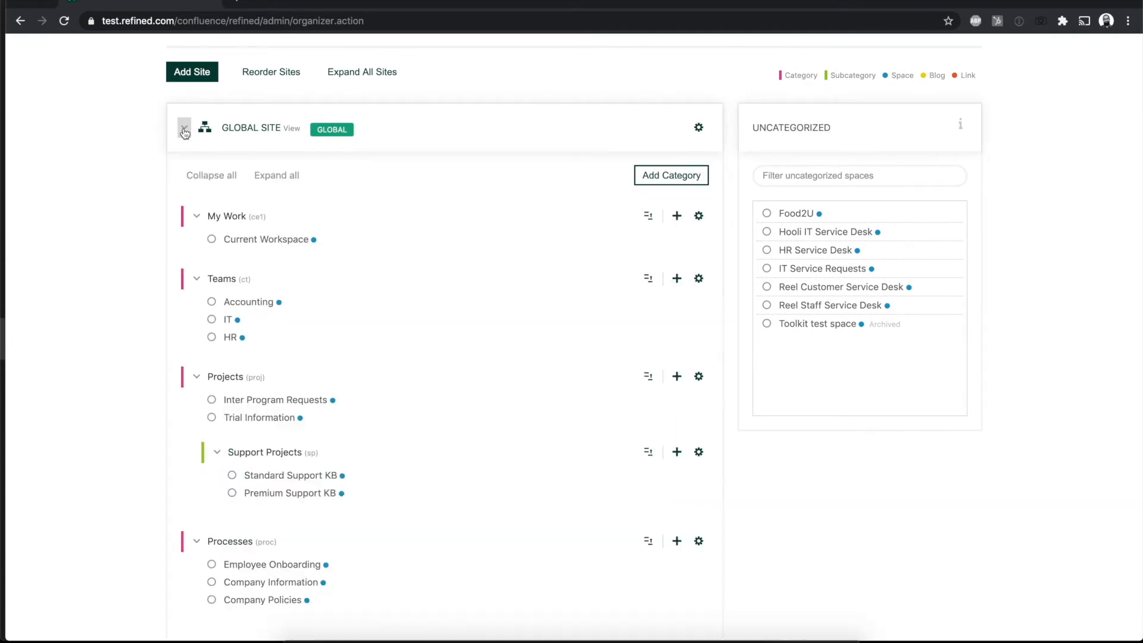
left_click(679, 180)
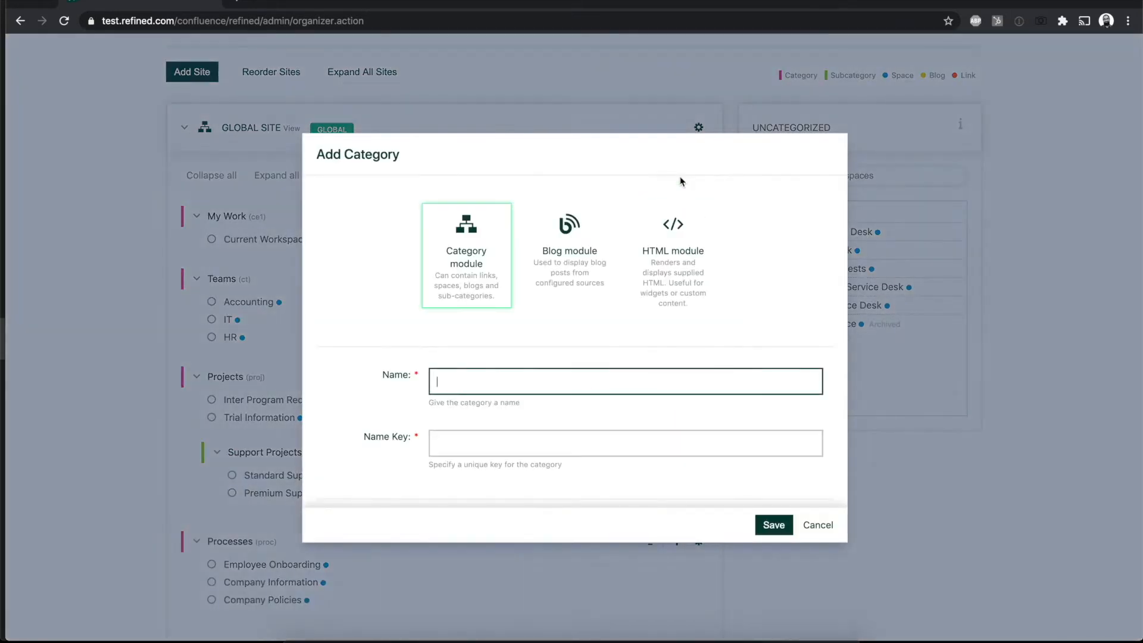
scroll(556, 450, "down", 7)
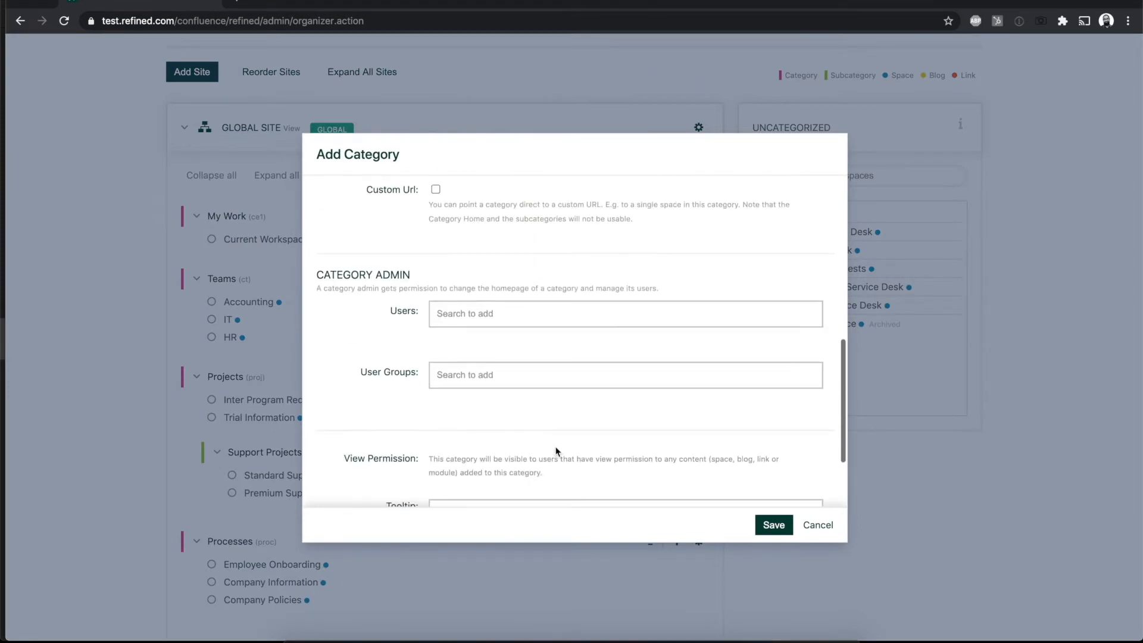
scroll(555, 448, "up", 2)
scroll(554, 446, "down", 3)
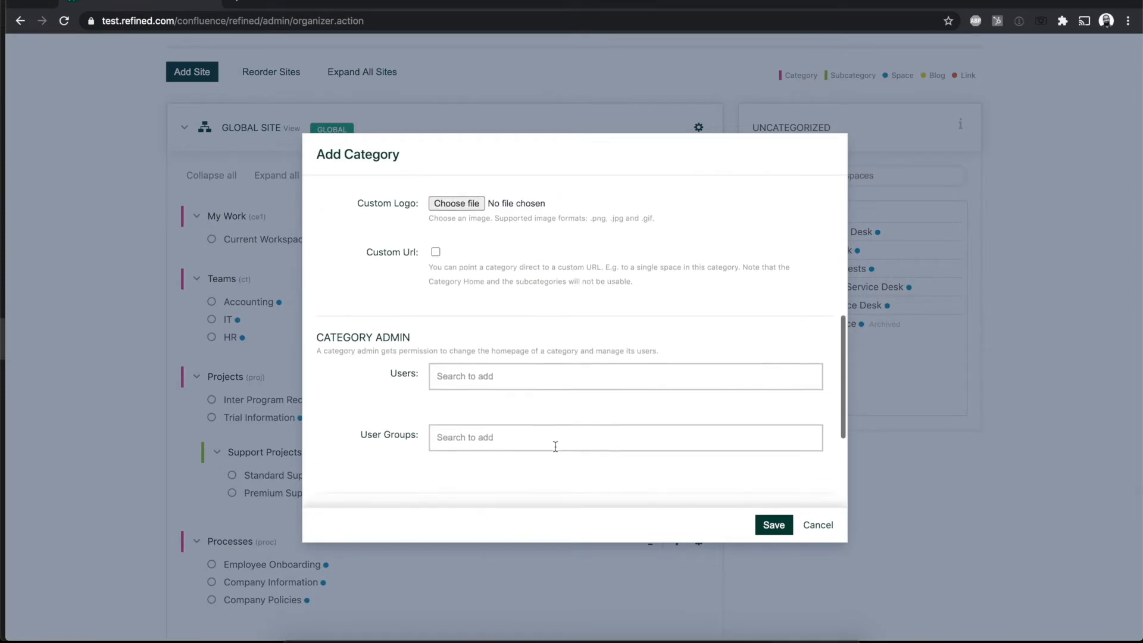
scroll(555, 446, "down", 3)
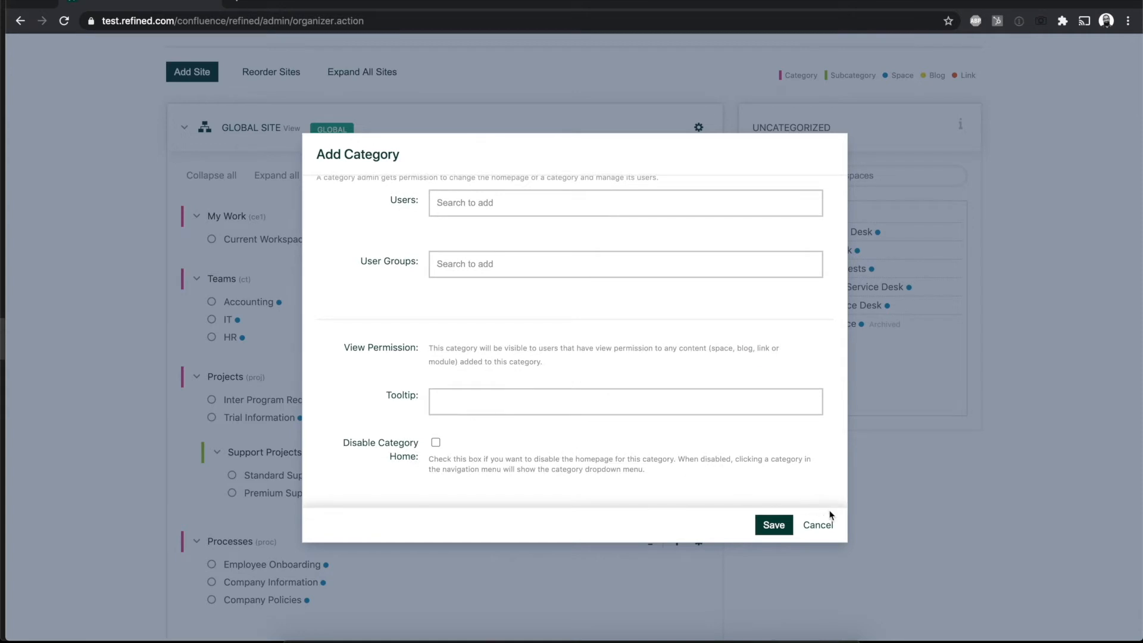
left_click(818, 526)
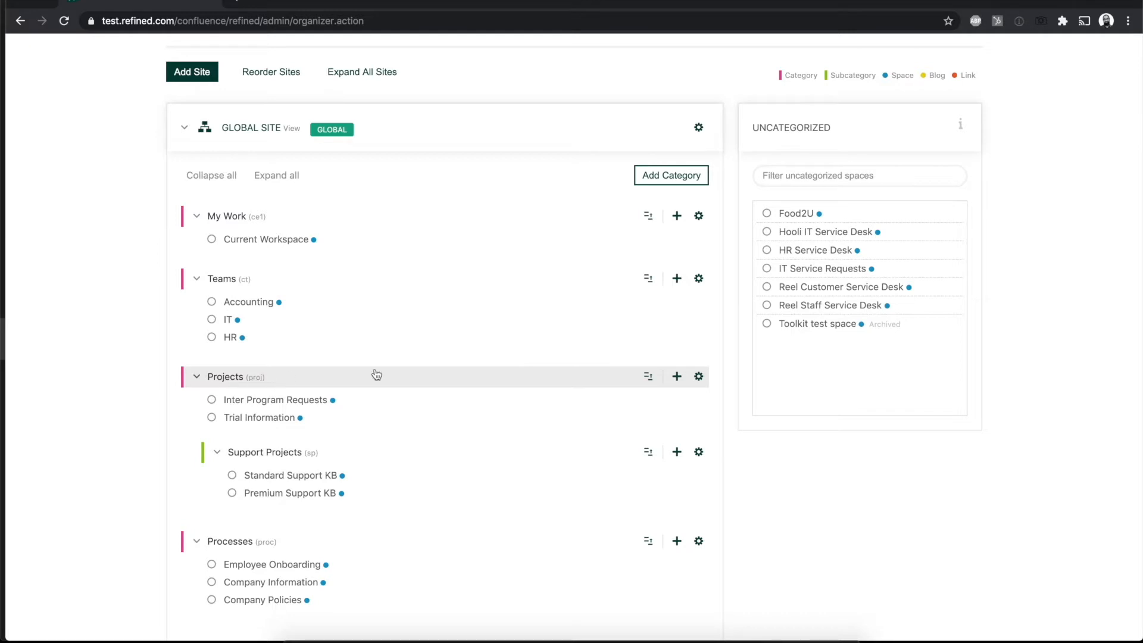
Step: Examine the Global Site's categories and the uncategorized spaces, collapsing and re-expanding Teams, and collapse the Global Site
left_click(676, 377)
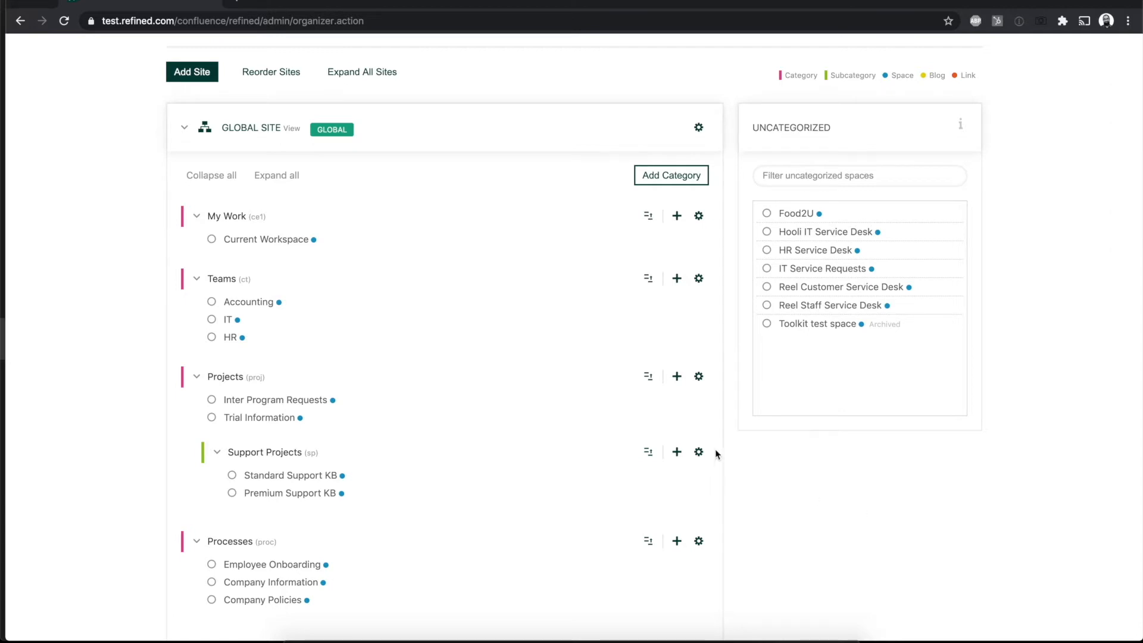
mouse_move(831, 286)
left_mouse_down()
mouse_move(467, 334)
mouse_move(832, 279)
left_mouse_up()
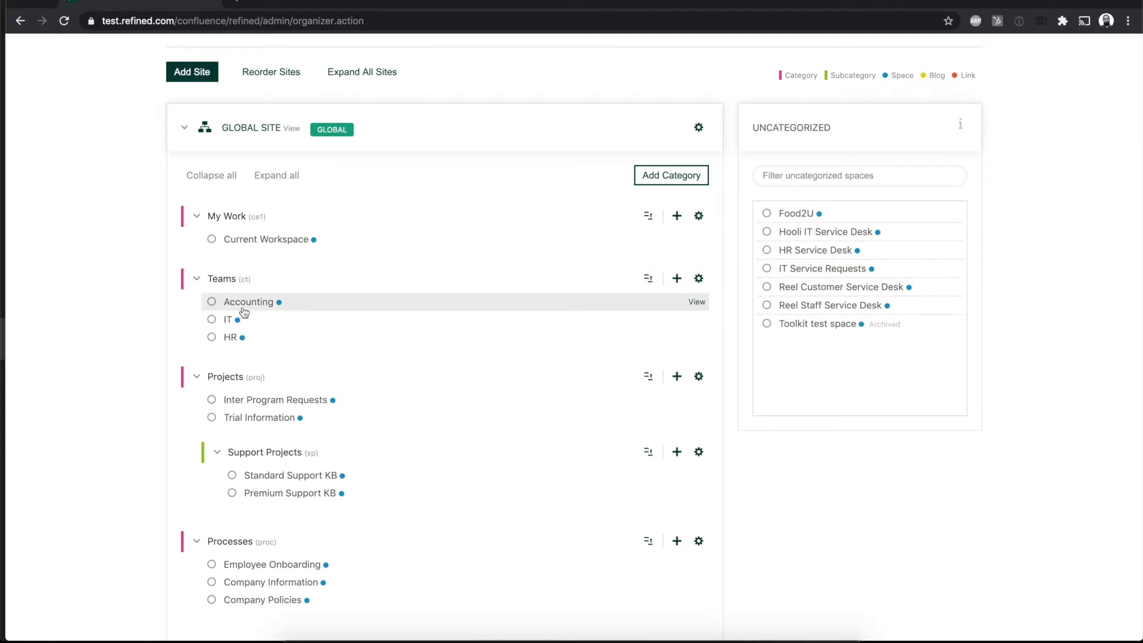
left_click_drag(210, 282, 222, 331)
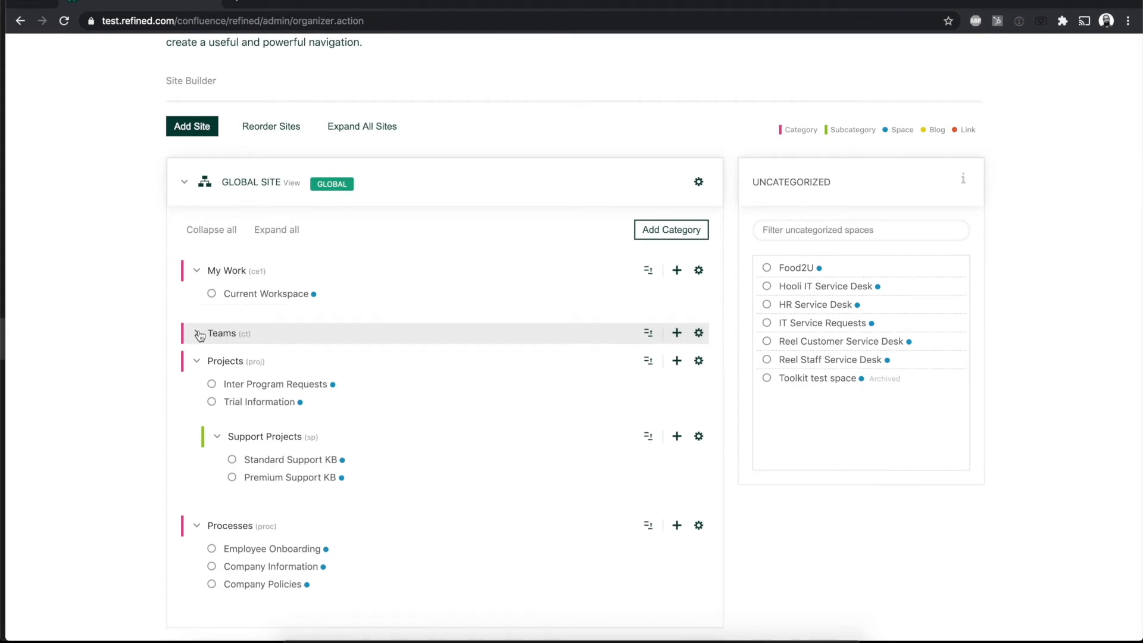
left_click(198, 333)
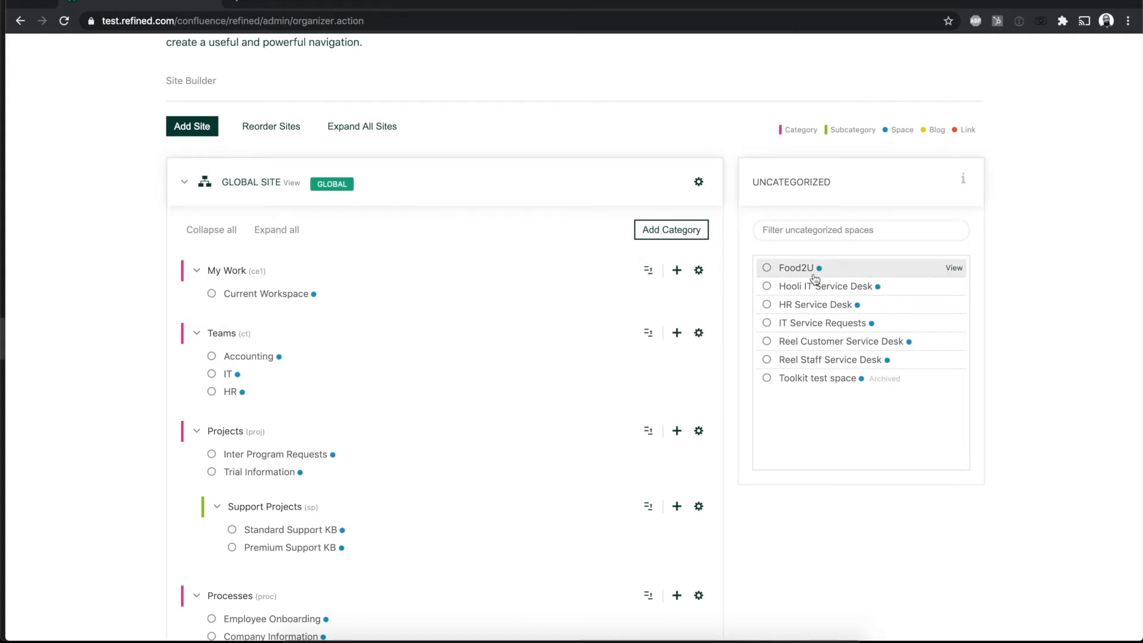
mouse_move(790, 273)
left_mouse_down()
mouse_move(381, 340)
mouse_move(266, 316)
mouse_move(814, 280)
mouse_move(796, 290)
left_mouse_up()
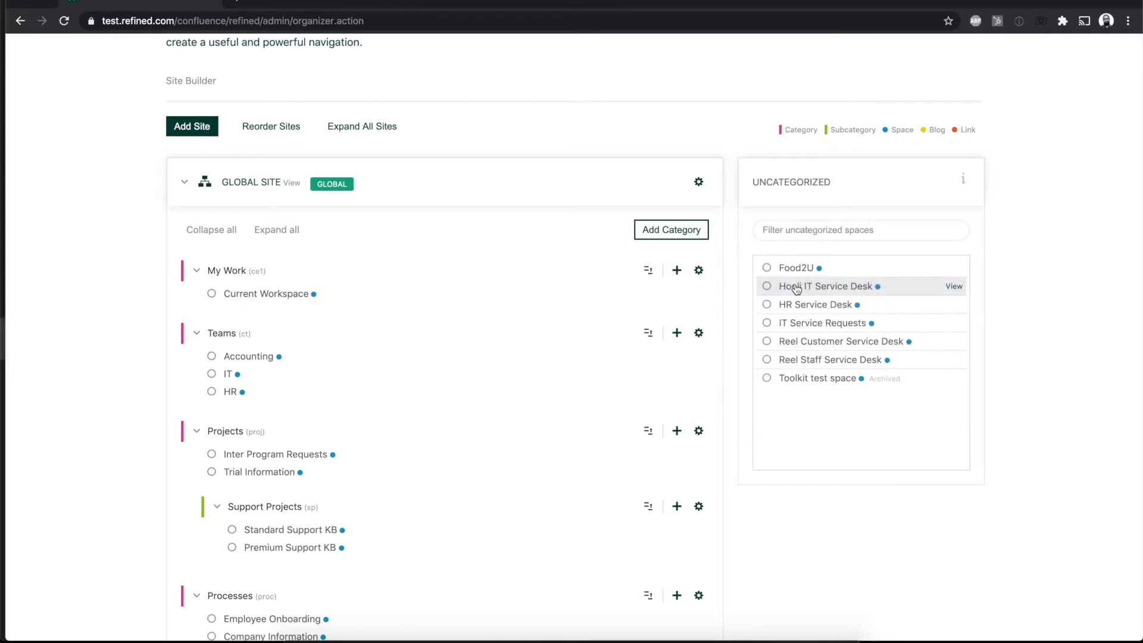
left_click(186, 182)
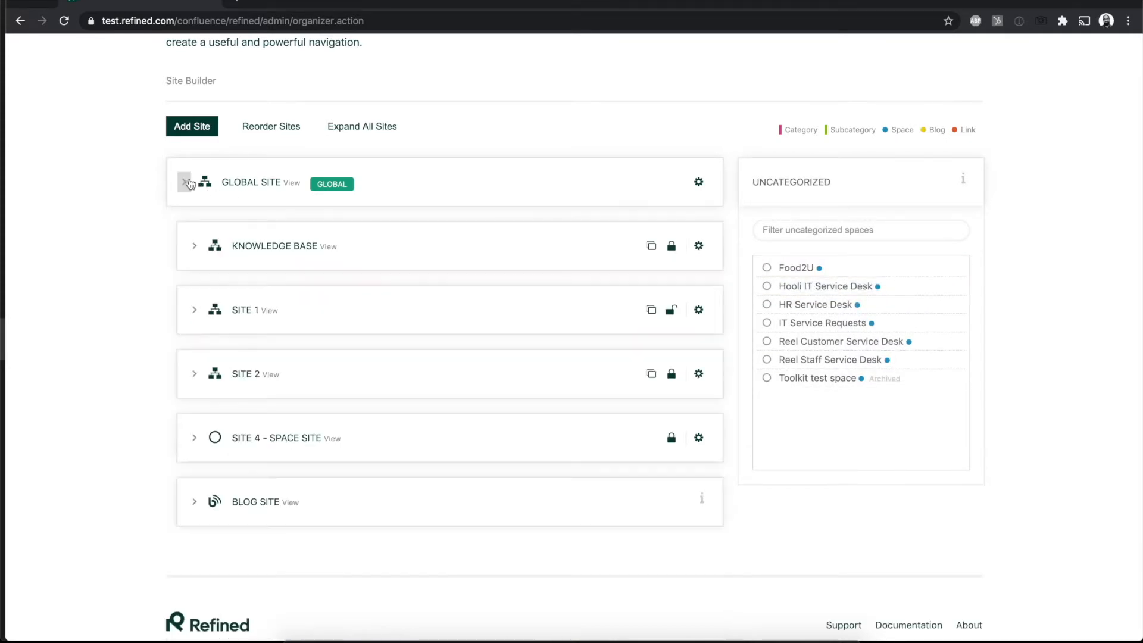
Step: Open the Knowledge Base site for editing and review its general, site switcher, permission and navigation settings
left_click(699, 246)
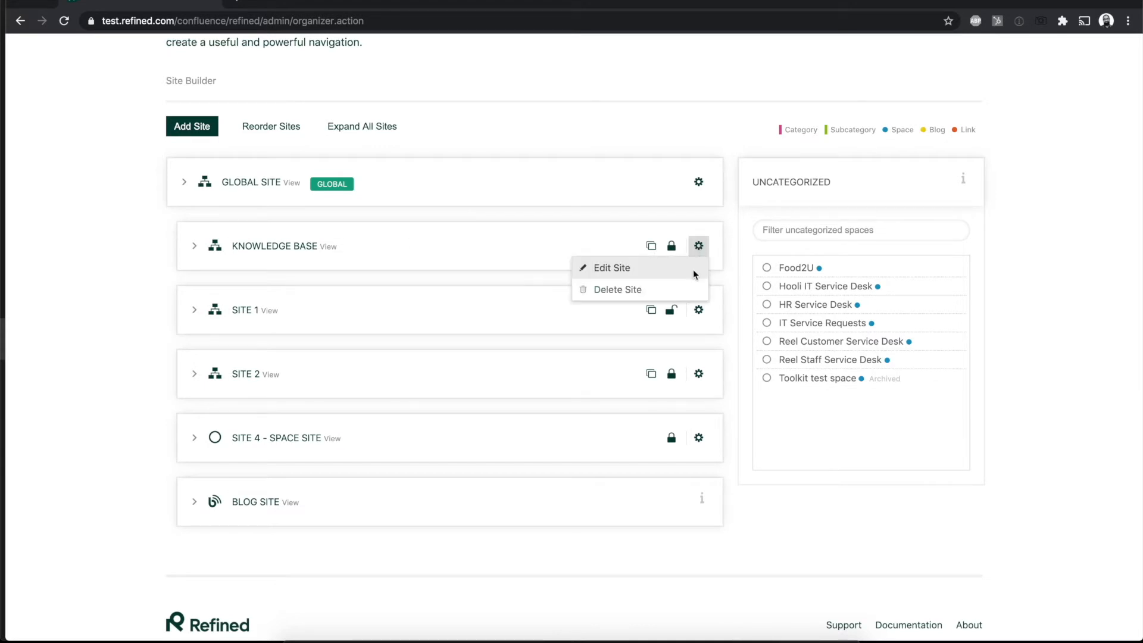
left_click(693, 269)
scroll(769, 383, "down", 5)
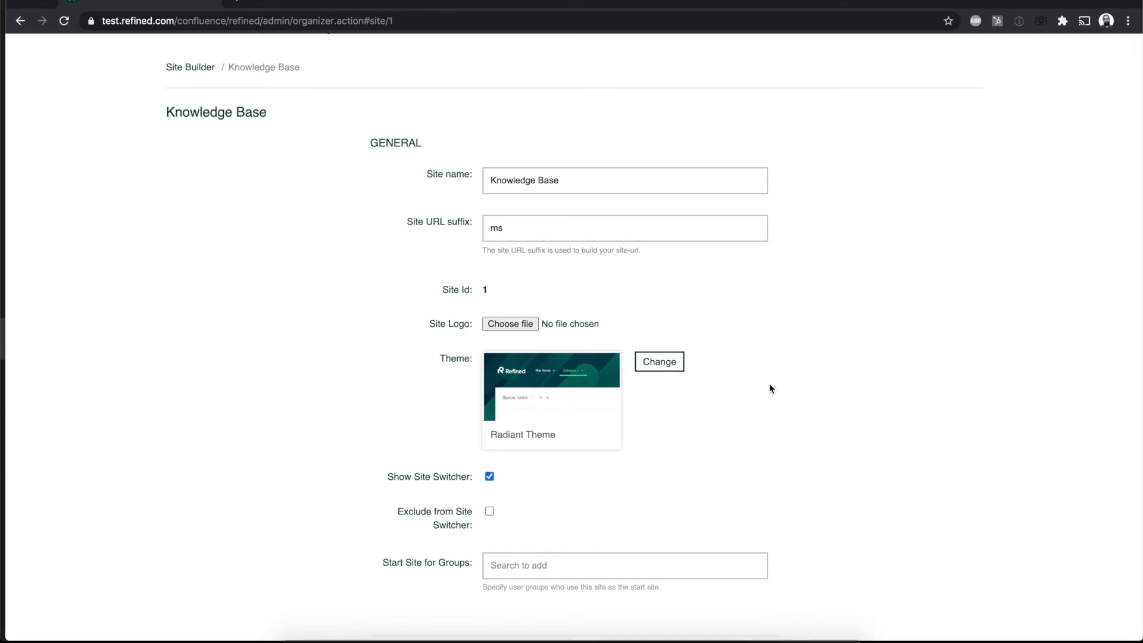
scroll(769, 383, "down", 2)
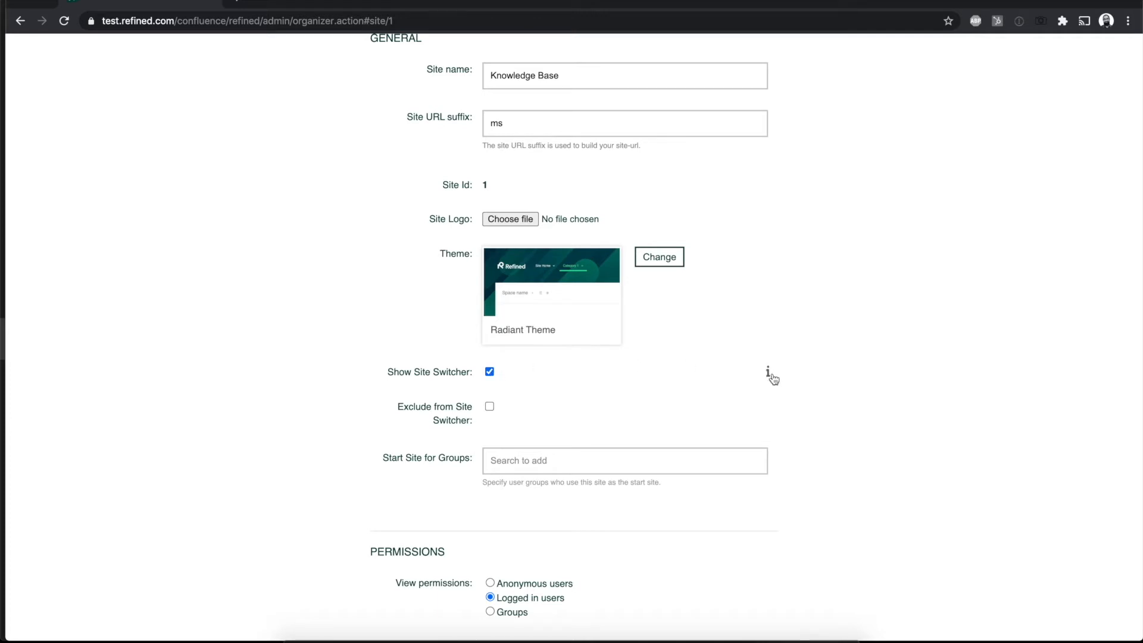
mouse_move(772, 377)
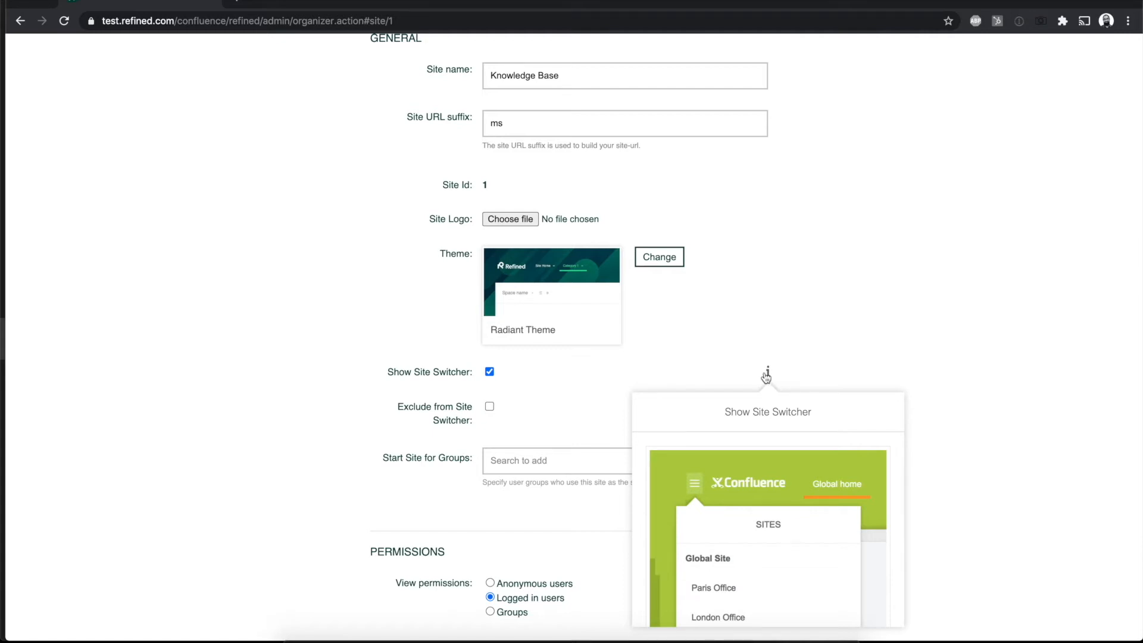
scroll(989, 441, "down", 6)
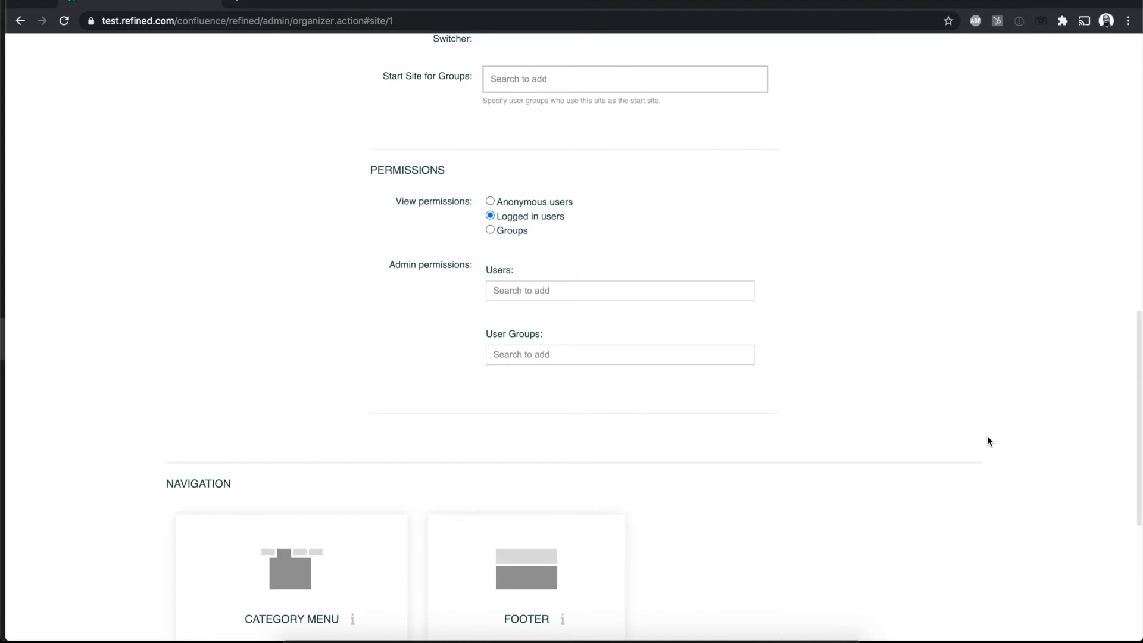
scroll(988, 439, "up", 10)
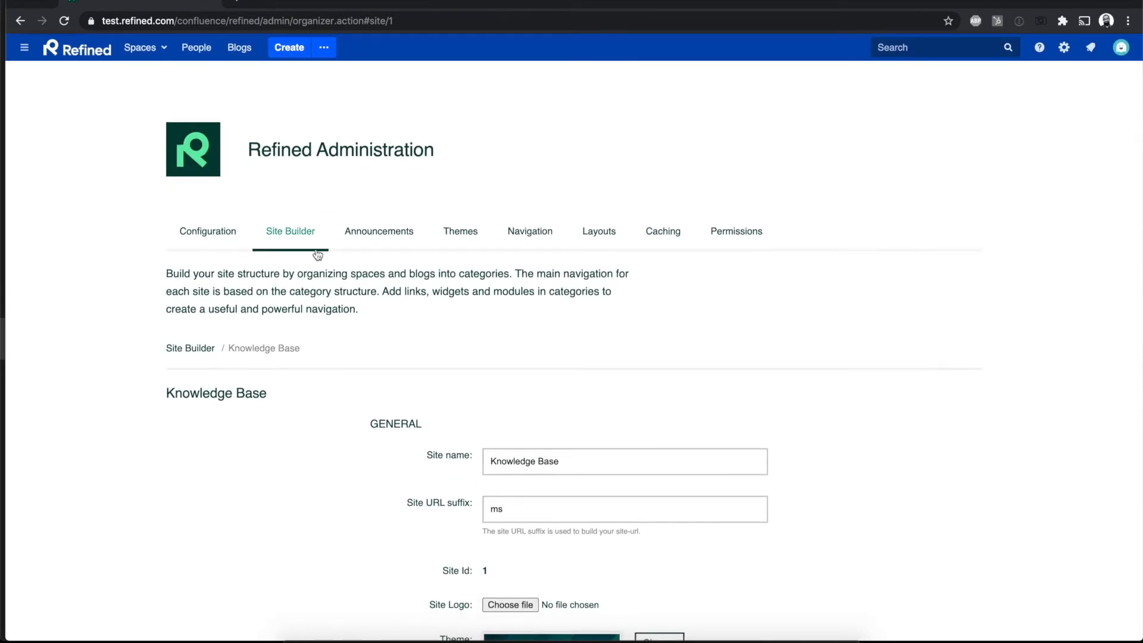
Step: Go to the Theme Configuration and review its general settings and the security option for disabling the HTML module
left_click(198, 235)
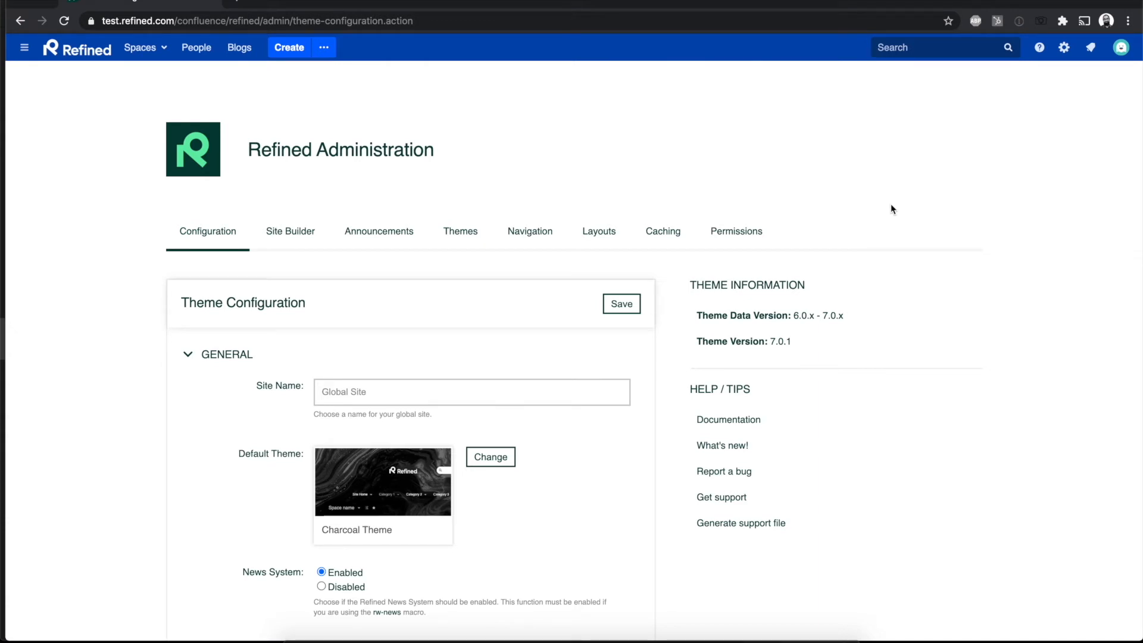
scroll(891, 204, "down", 3)
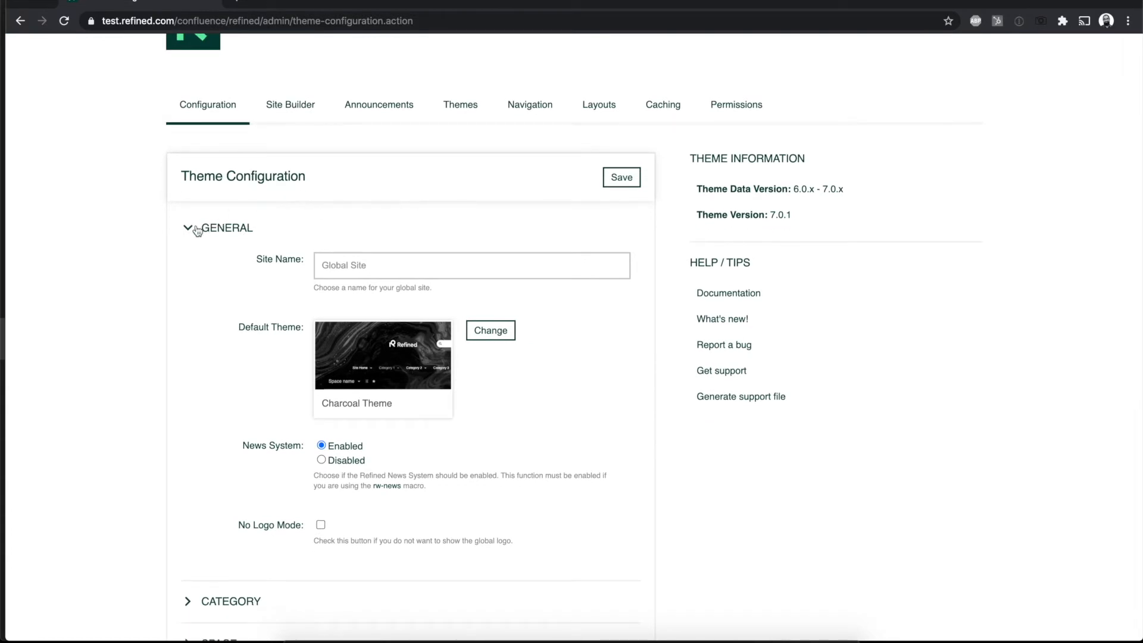
left_click(197, 231)
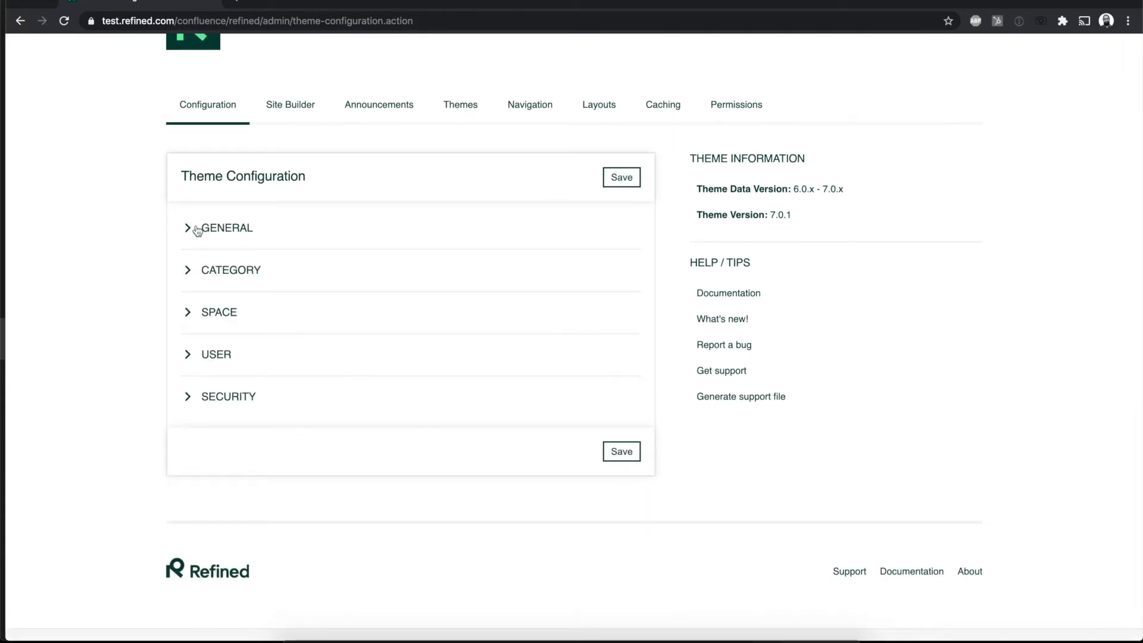
left_click(188, 398)
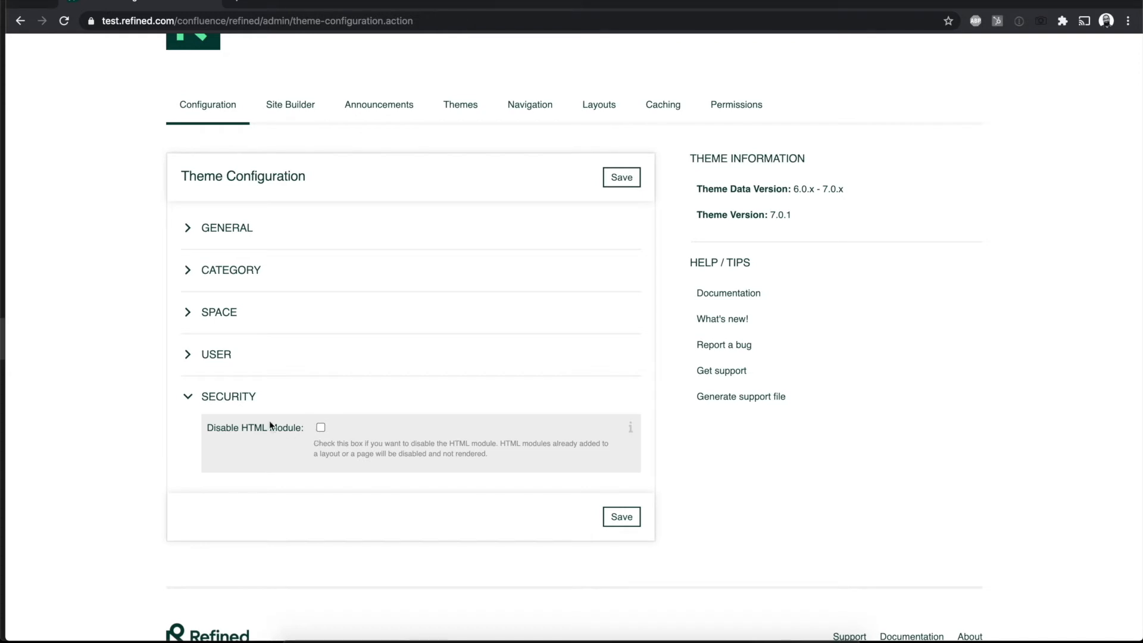
left_click(188, 397)
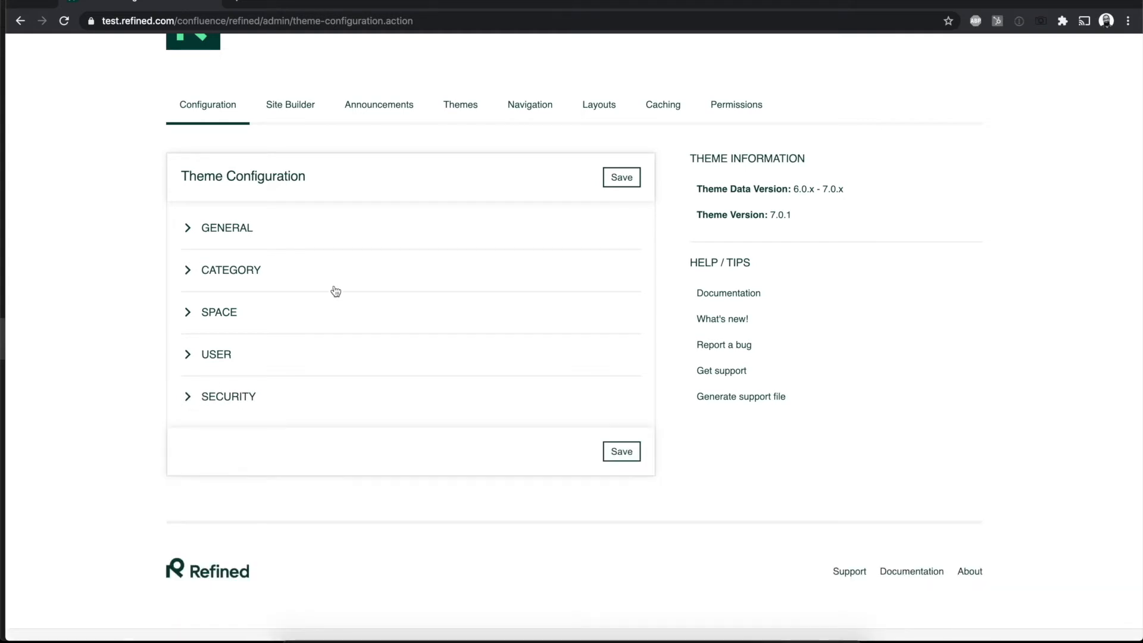
Step: Return to the Site Builder, view the Global Site and close its "Welcome to the Webinar!" announcement
left_click(296, 114)
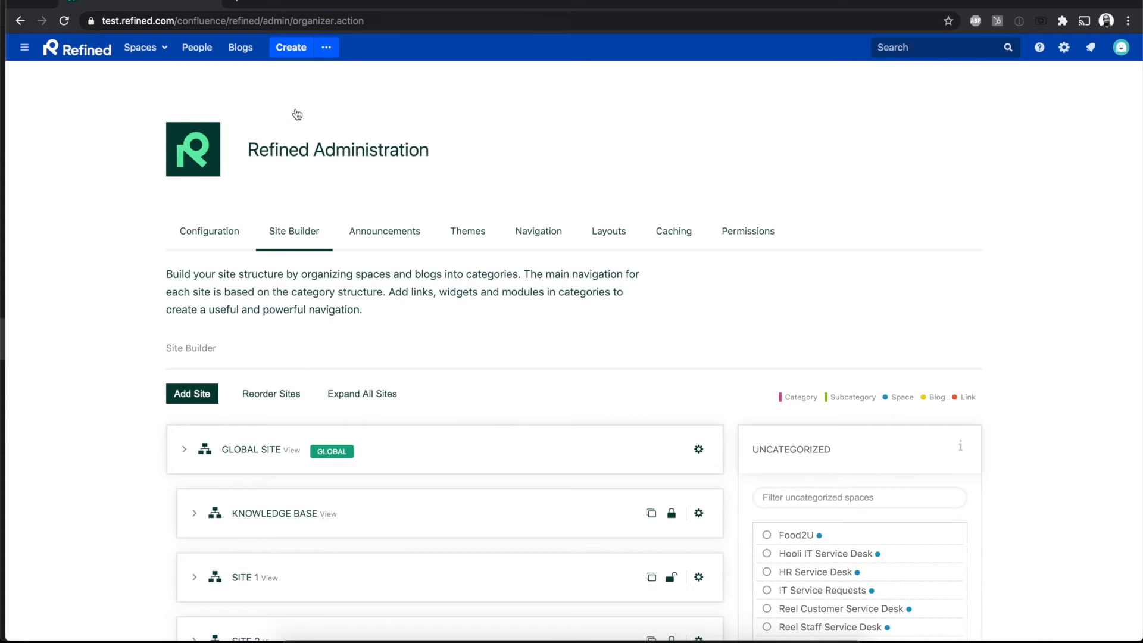
scroll(355, 231, "down", 2)
scroll(357, 329, "down", 1)
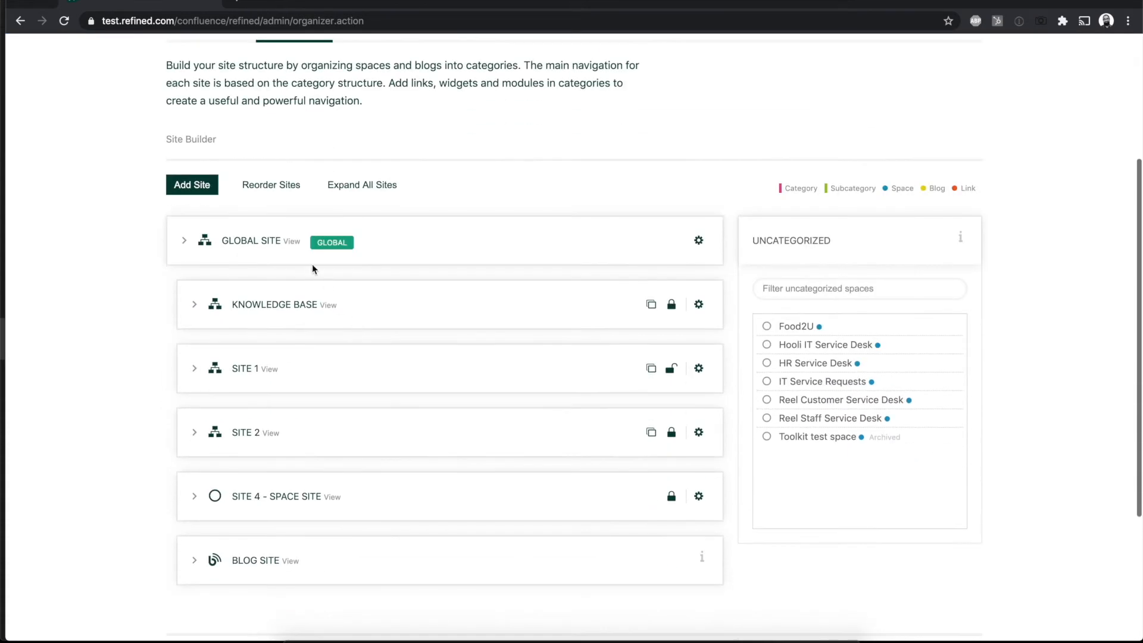
left_click(292, 284)
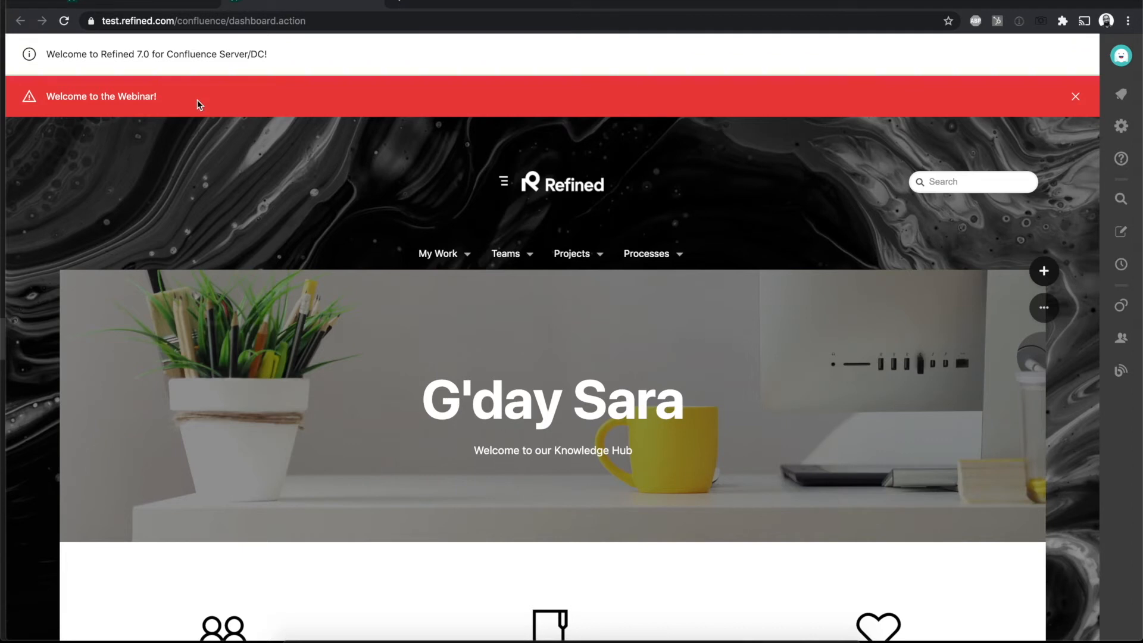
left_click(1075, 96)
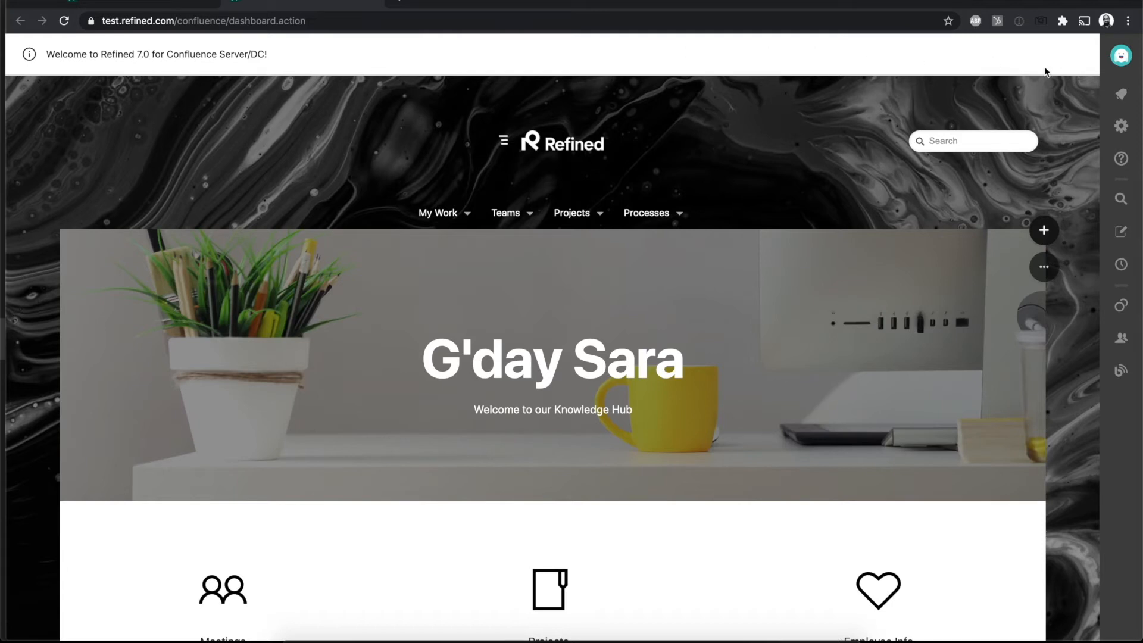
Step: Unpublish the "Welcome to Refined 7.0 for Confluence Server/DC!" announcement, save it and reload the Global Site's home page
left_click(131, 2)
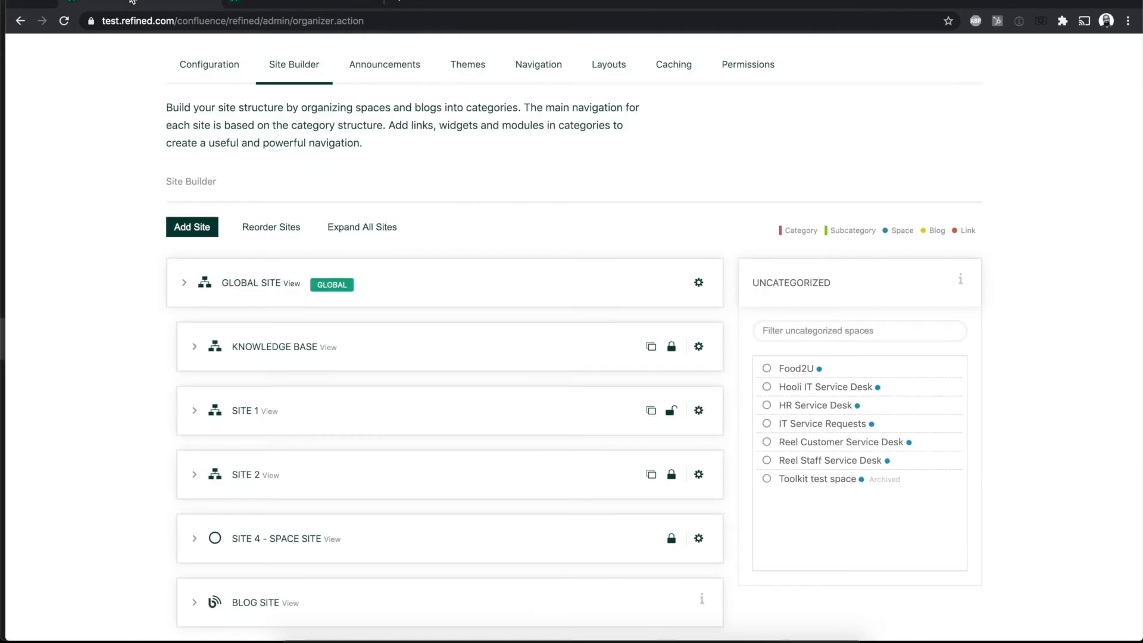
left_click(397, 67)
left_click(924, 395)
left_click(1071, 398)
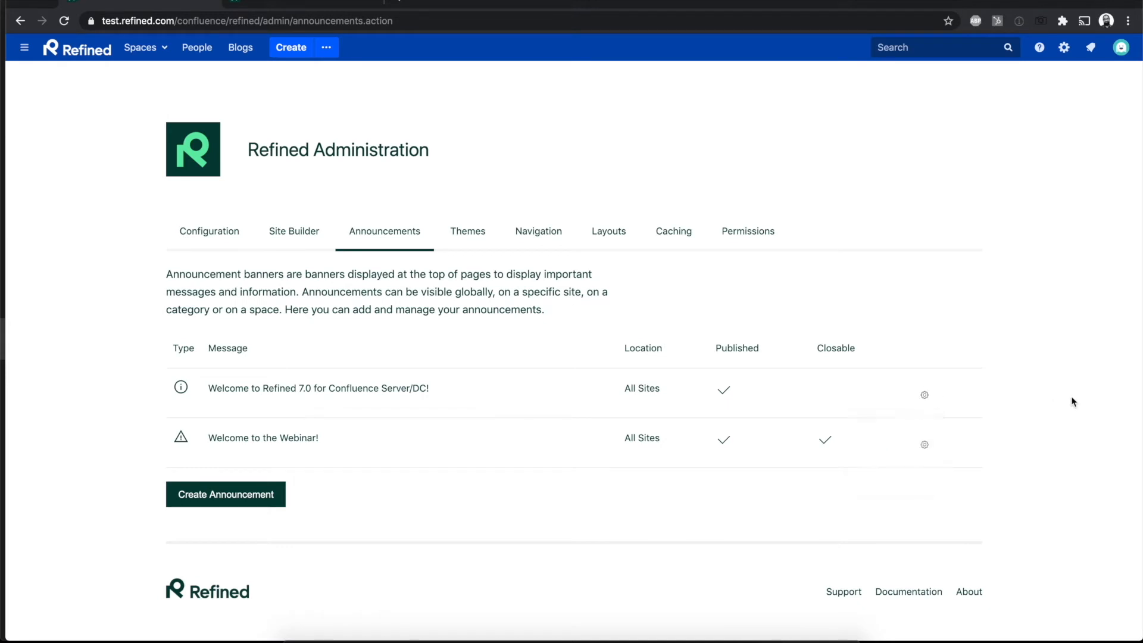
left_click(923, 394)
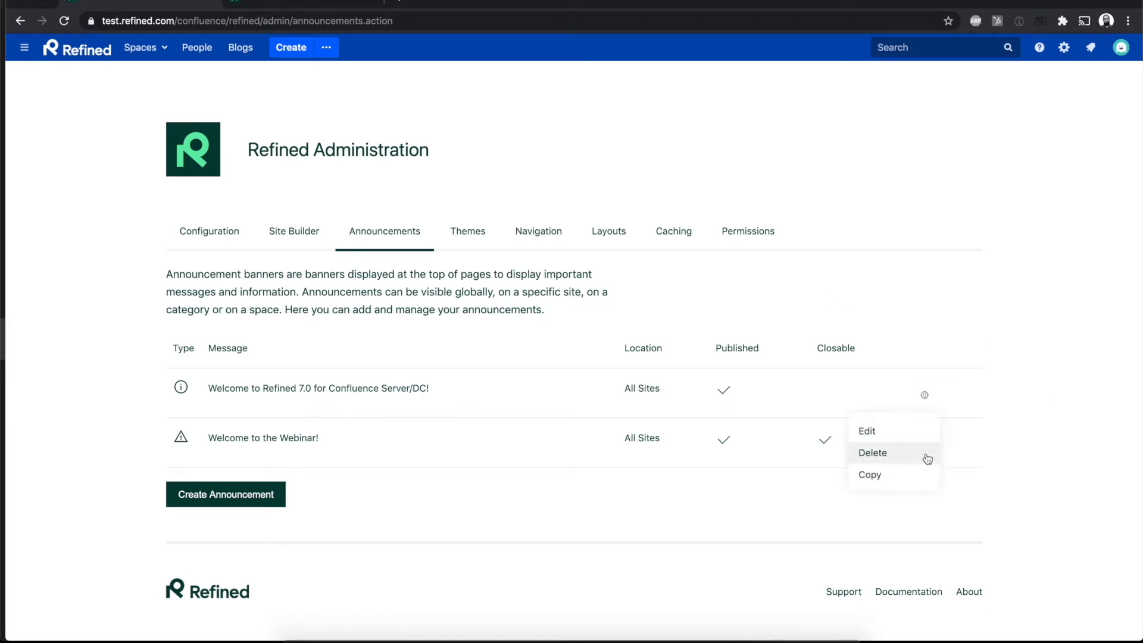
left_click(927, 433)
left_click(510, 375)
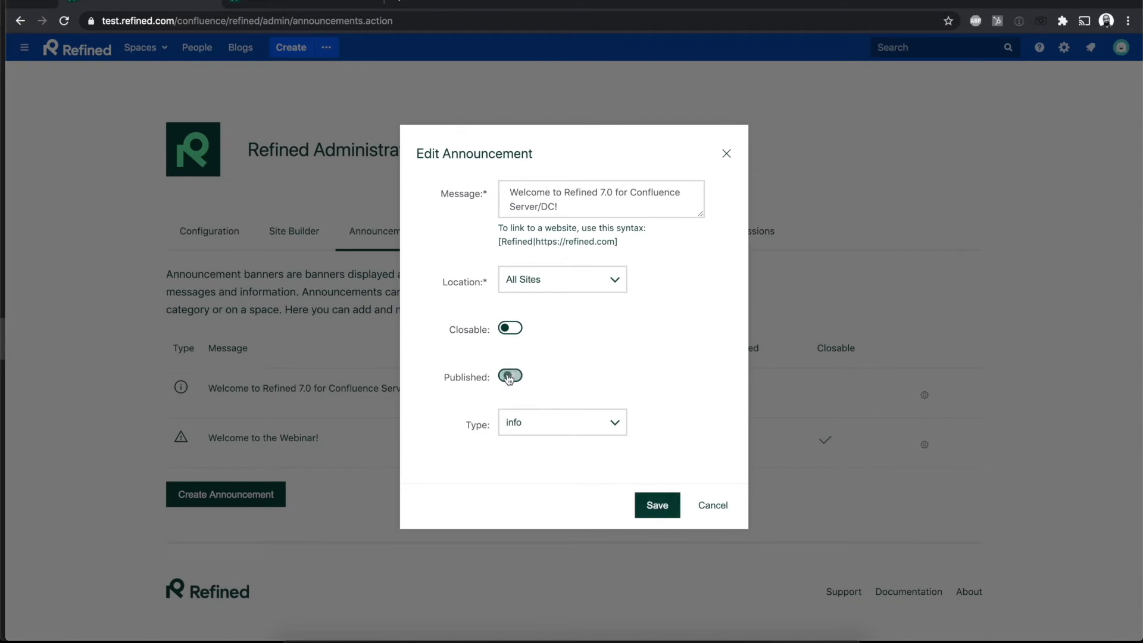
left_click(658, 506)
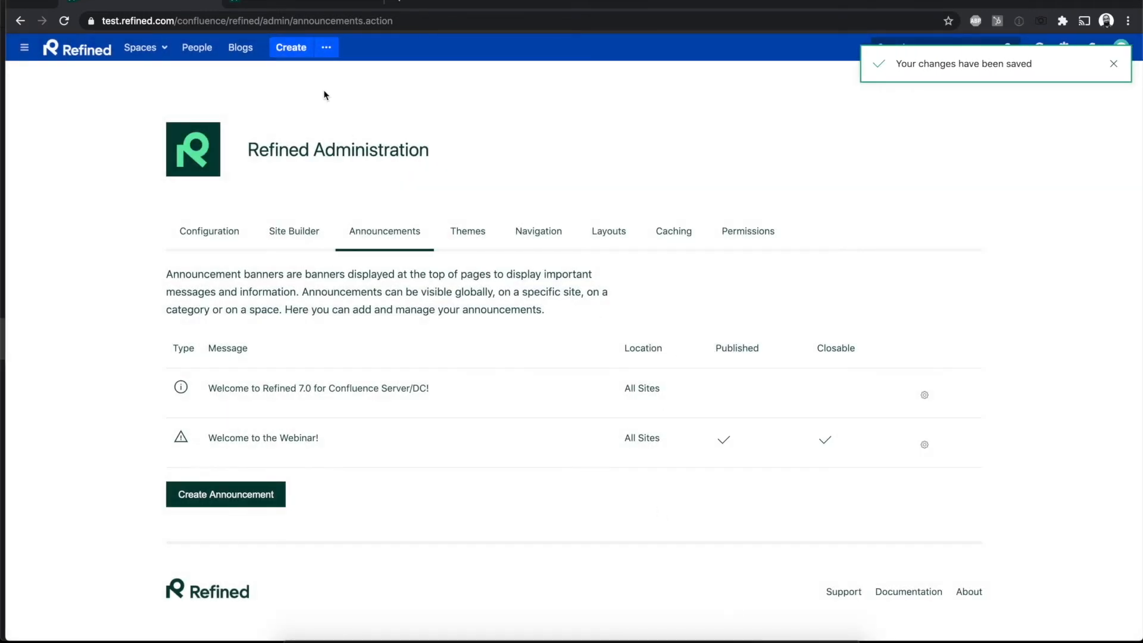
left_click(320, 3)
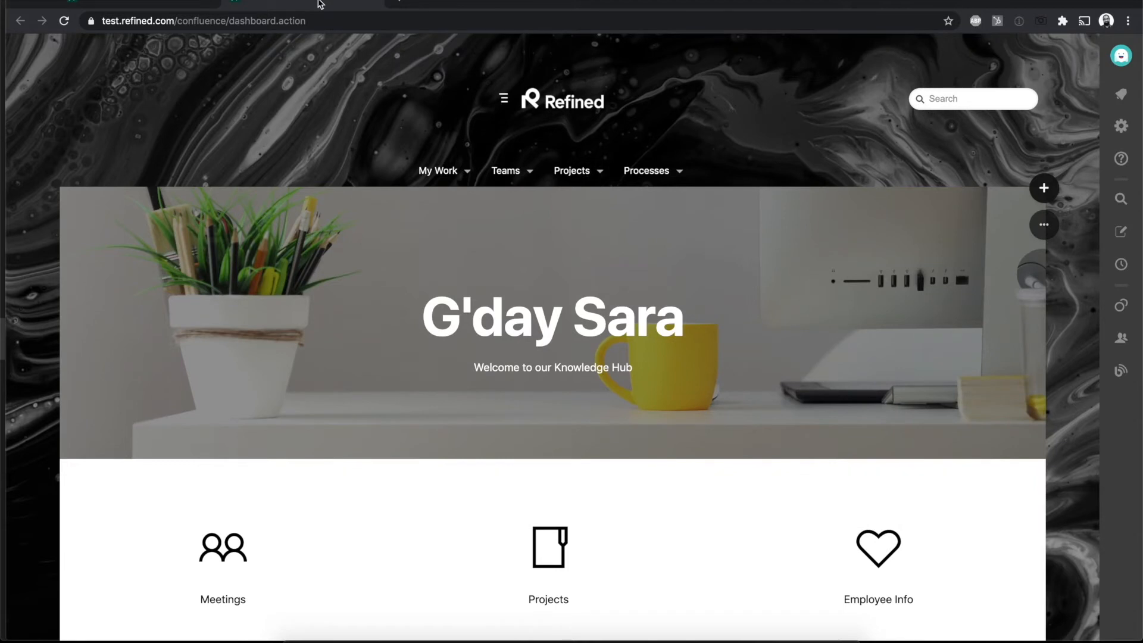
Step: Check the Site Builder, return to the Global Site and view its My Work, Teams and Projects navigation categories
left_click(161, 6)
left_click(291, 235)
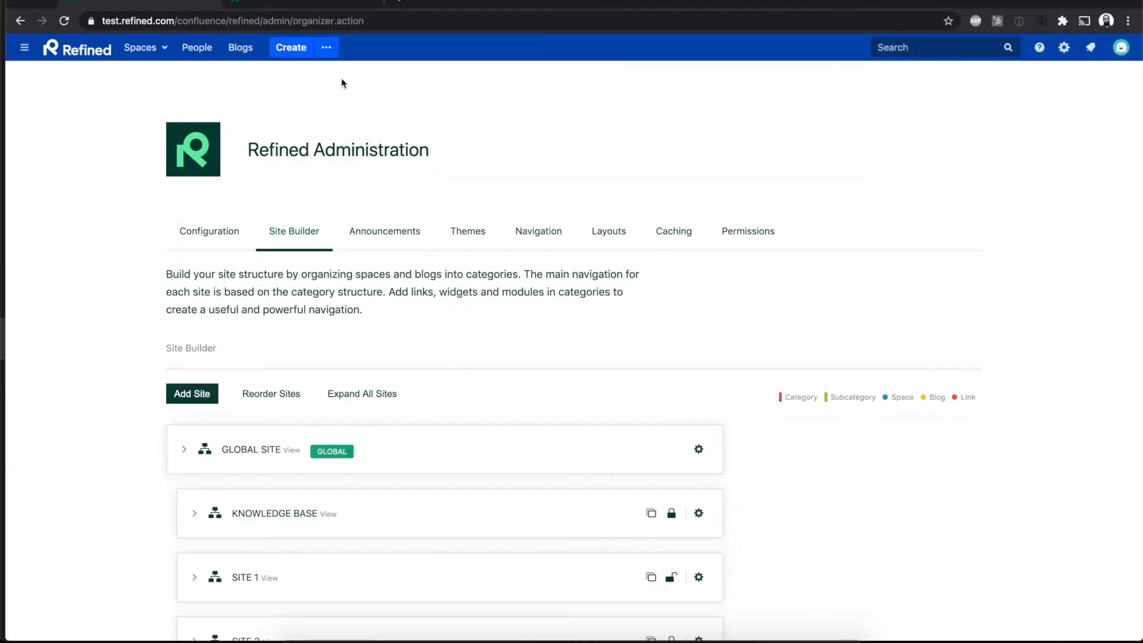
left_click(310, 3)
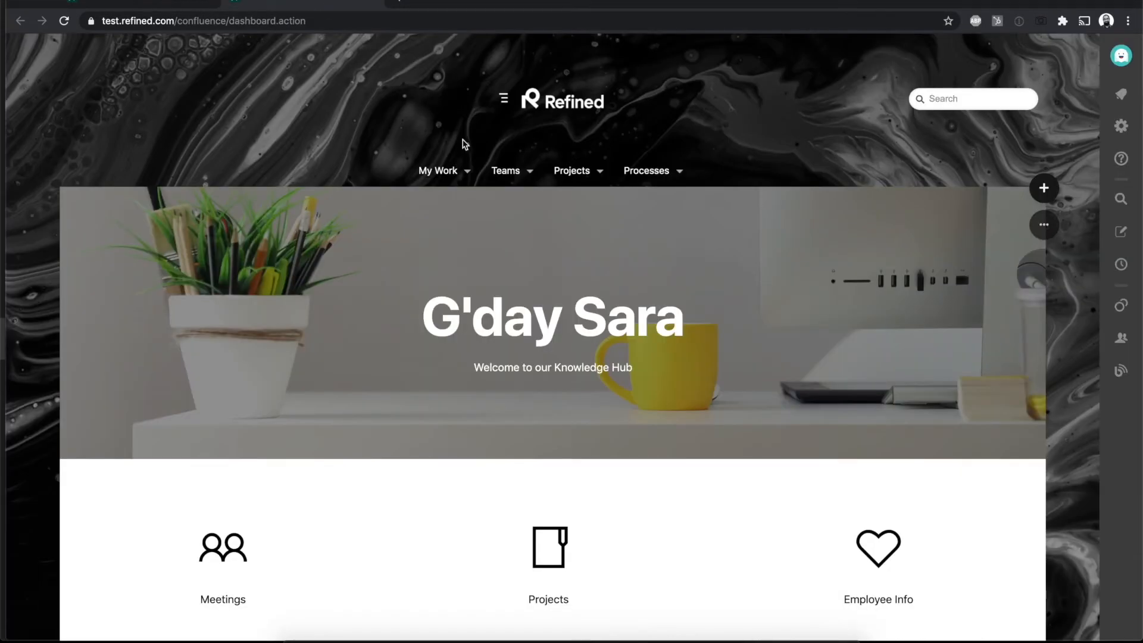
left_click(469, 174)
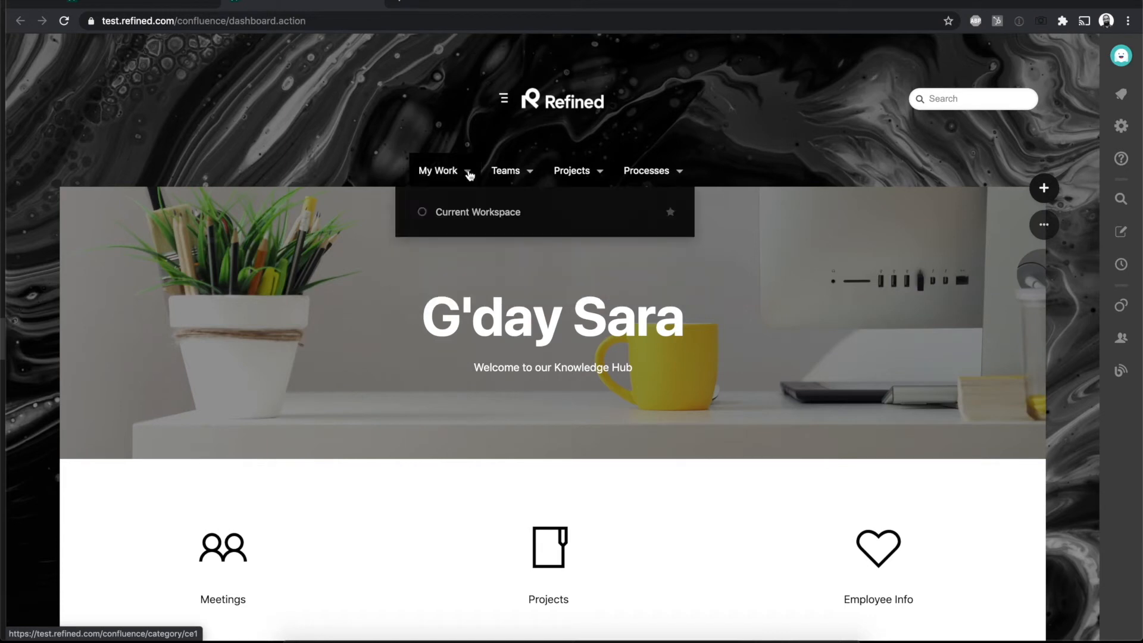
left_click(531, 173)
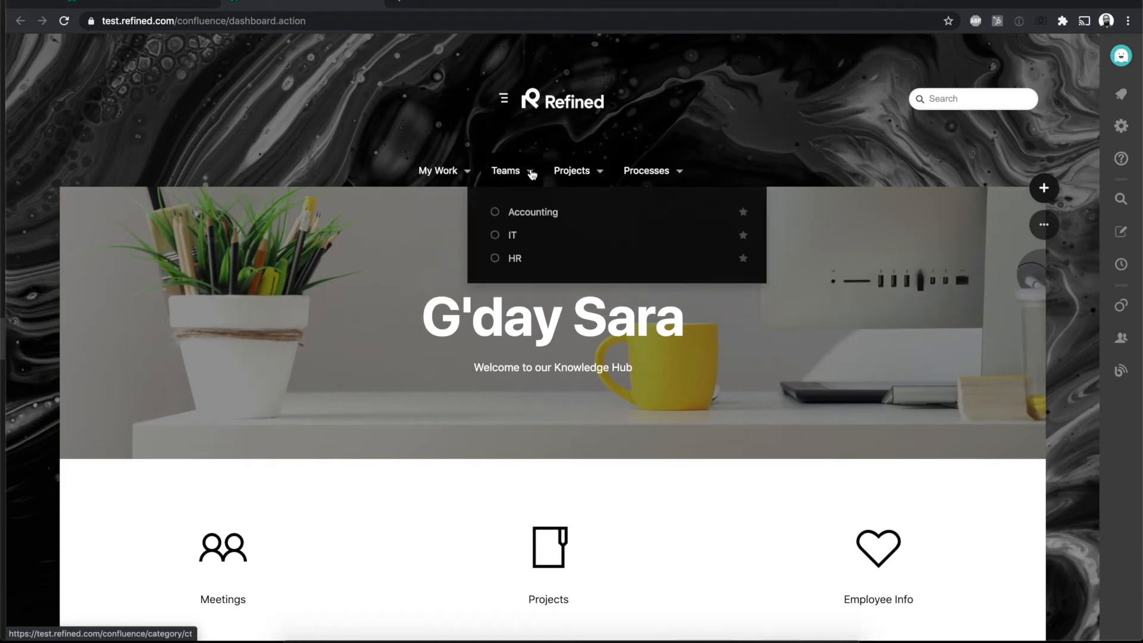
left_click(603, 173)
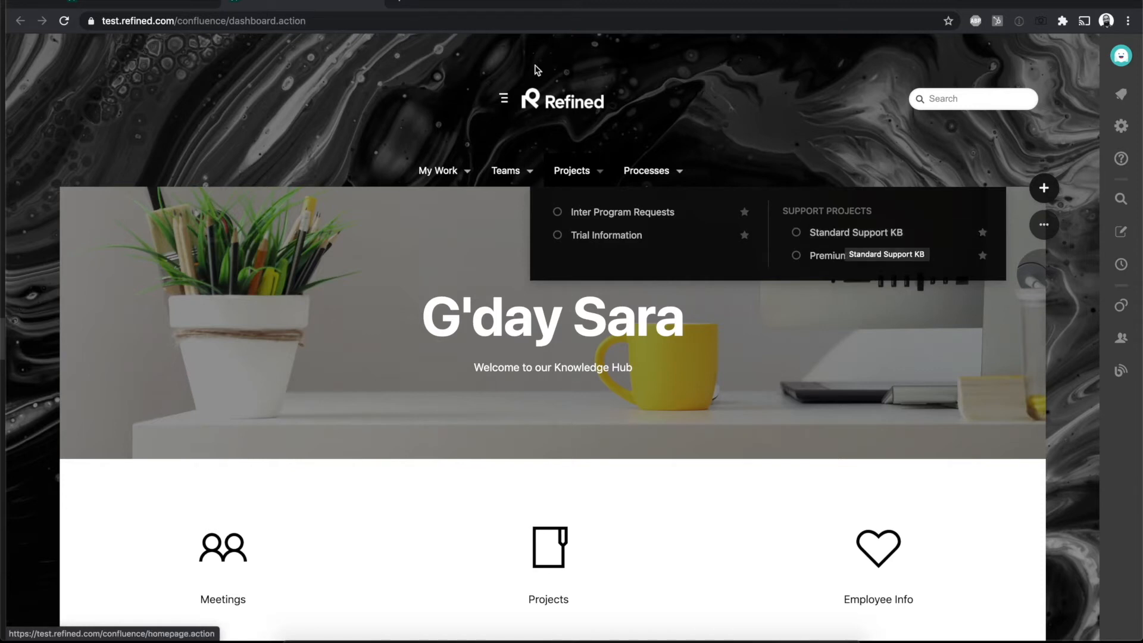
Step: Expand the Global Site in the Site Builder and review its categories, subcategory and spaces
left_click(247, 10)
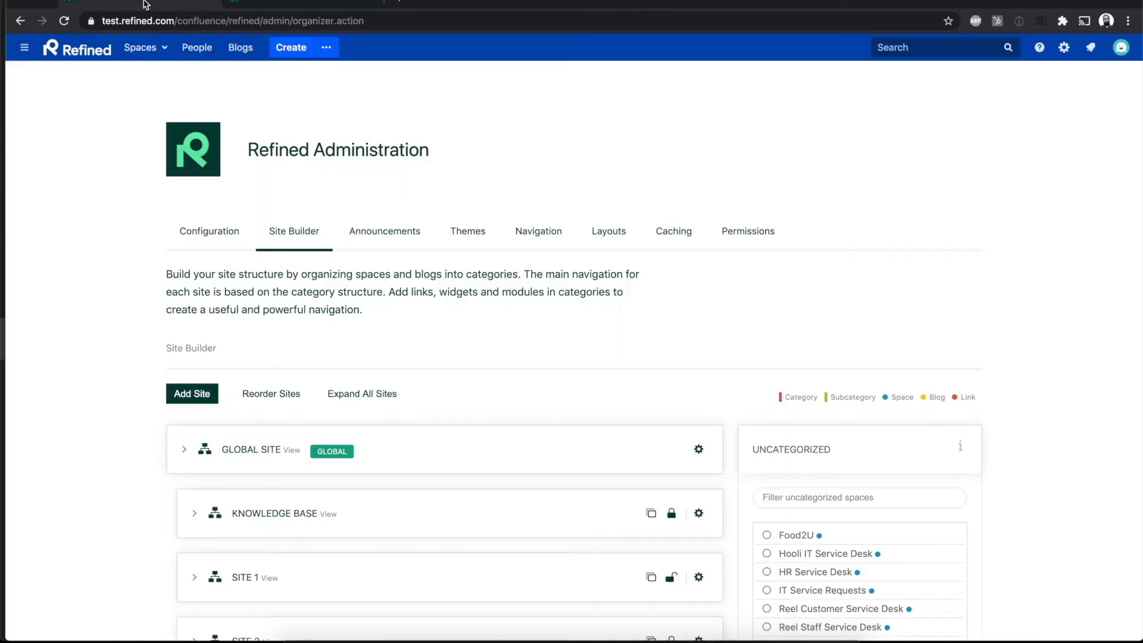
left_click(184, 449)
scroll(403, 415, "down", 5)
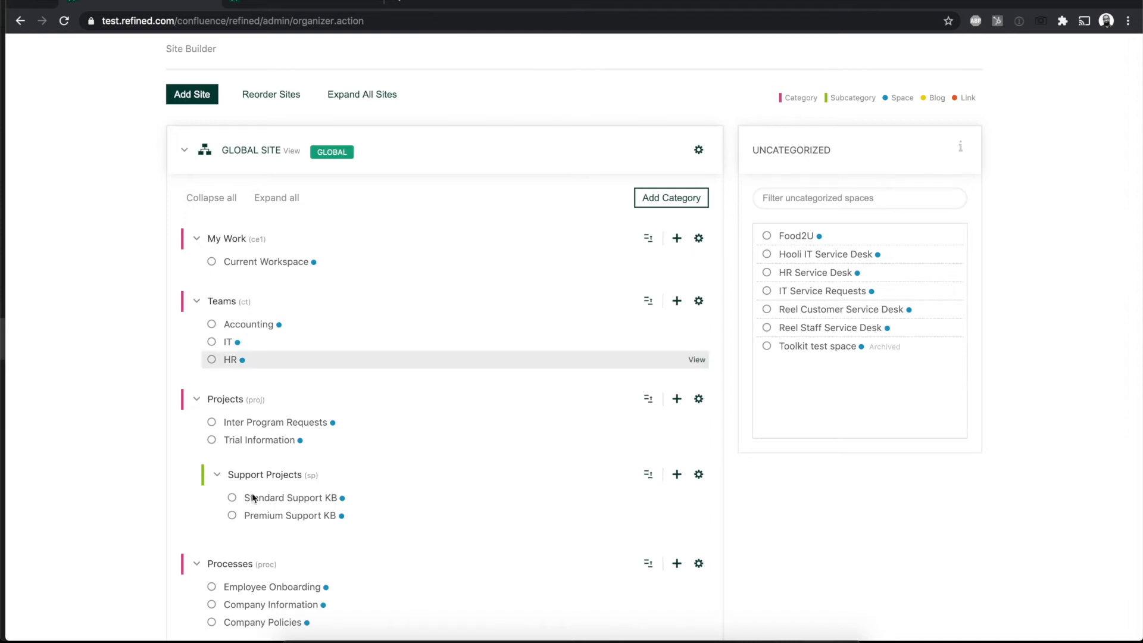
Step: On the Global Site, view the content creation options and selectable spaces, and view the space creation options without creating anything
left_click(326, 6)
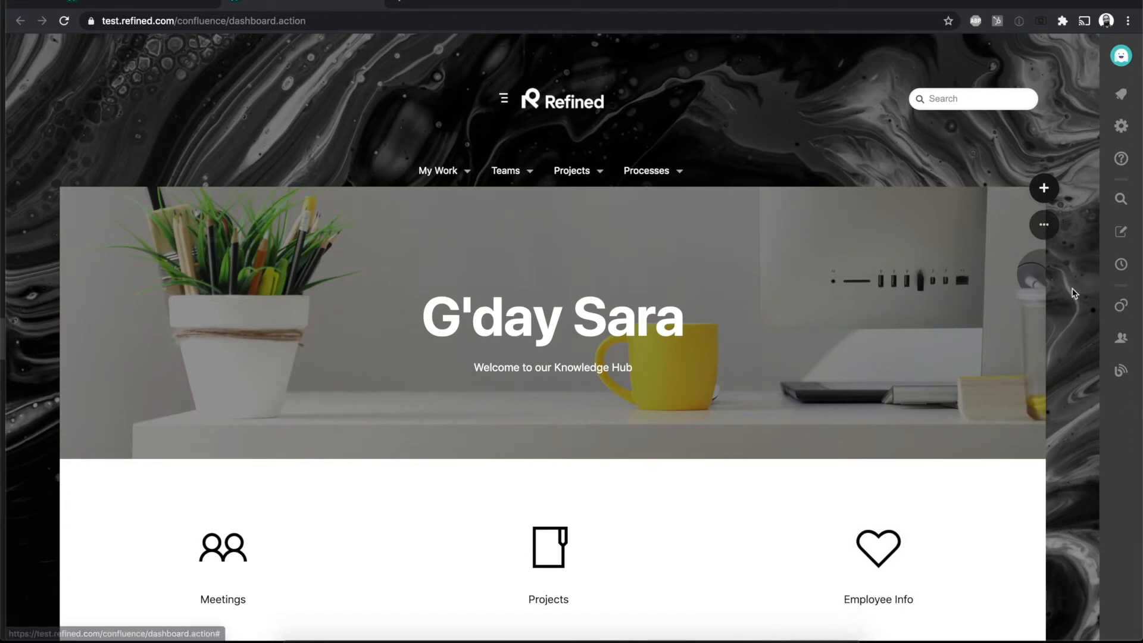
mouse_move(1050, 193)
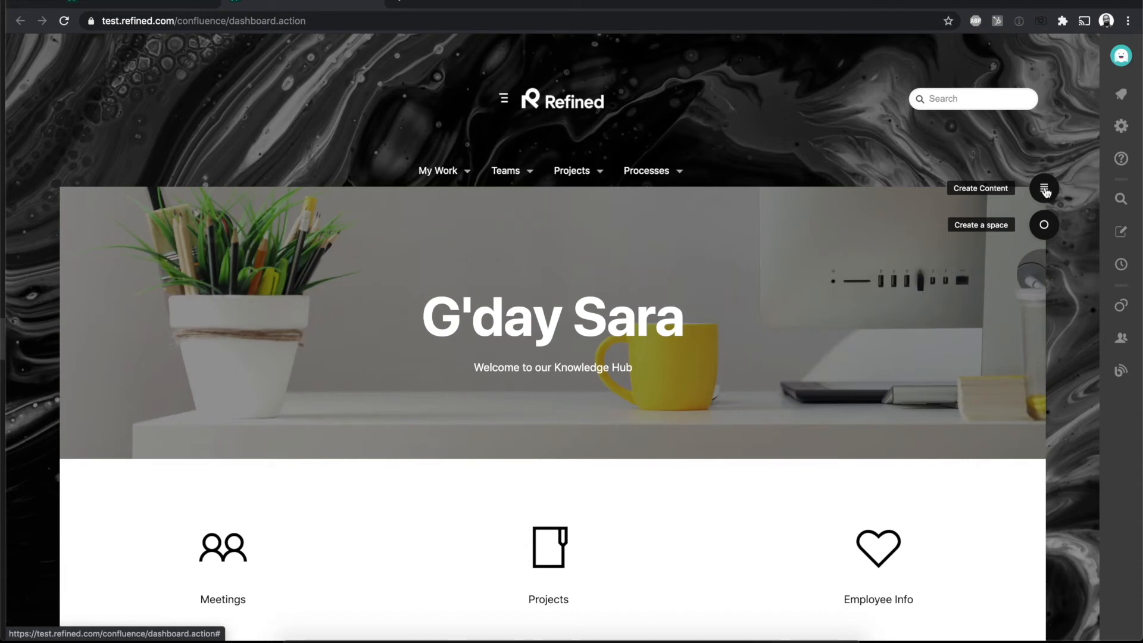
left_click(1048, 191)
left_click(336, 331)
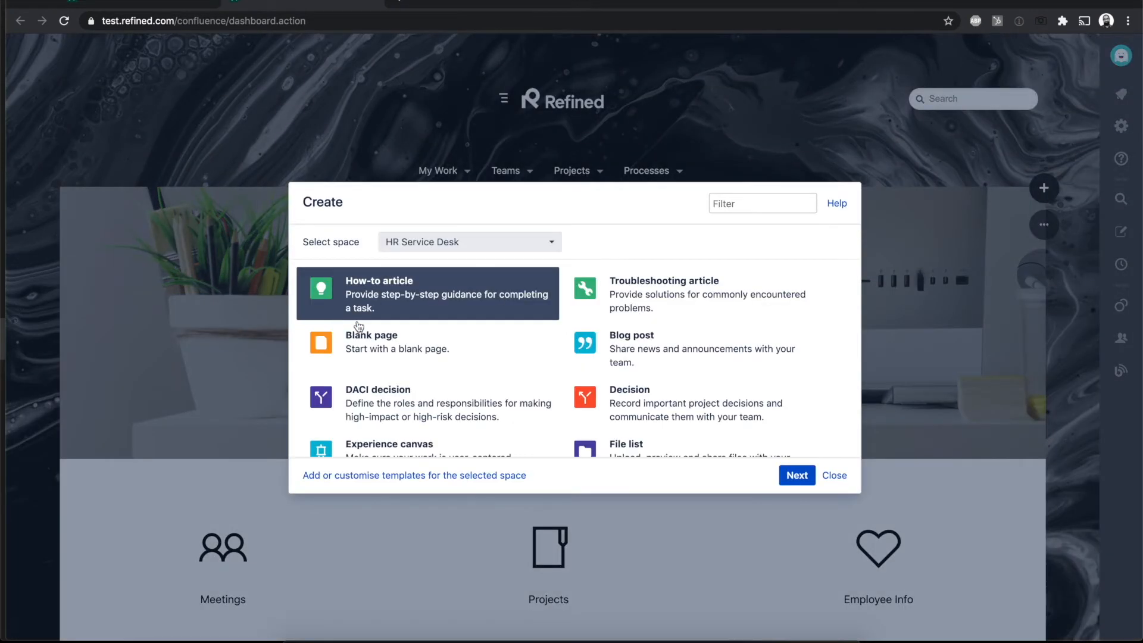
left_click(532, 244)
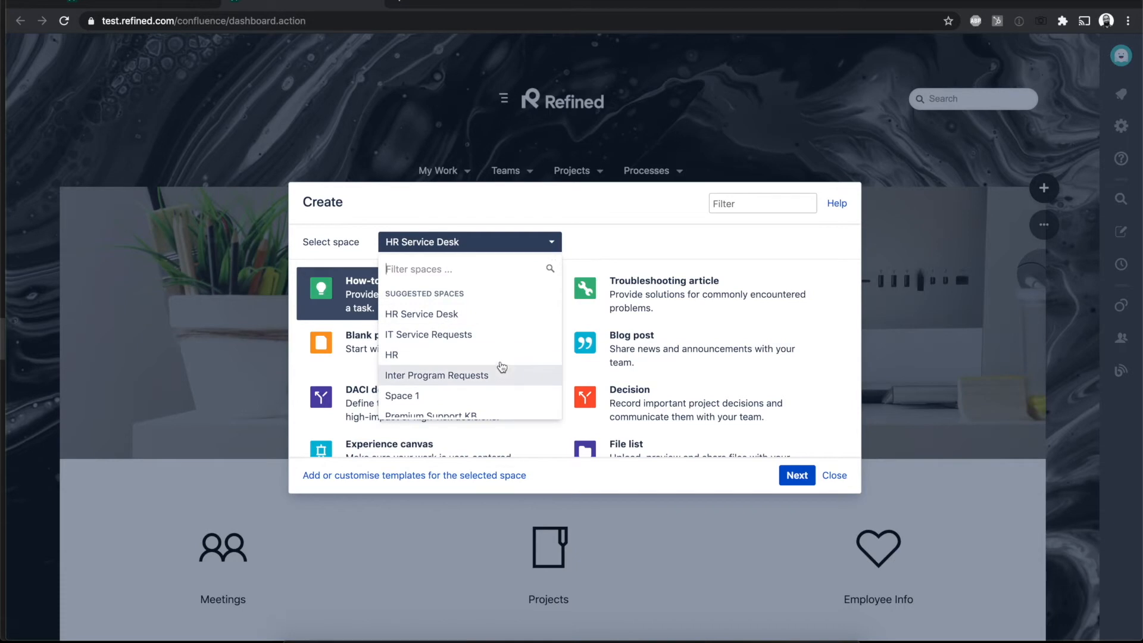
left_click(623, 222)
left_click(834, 475)
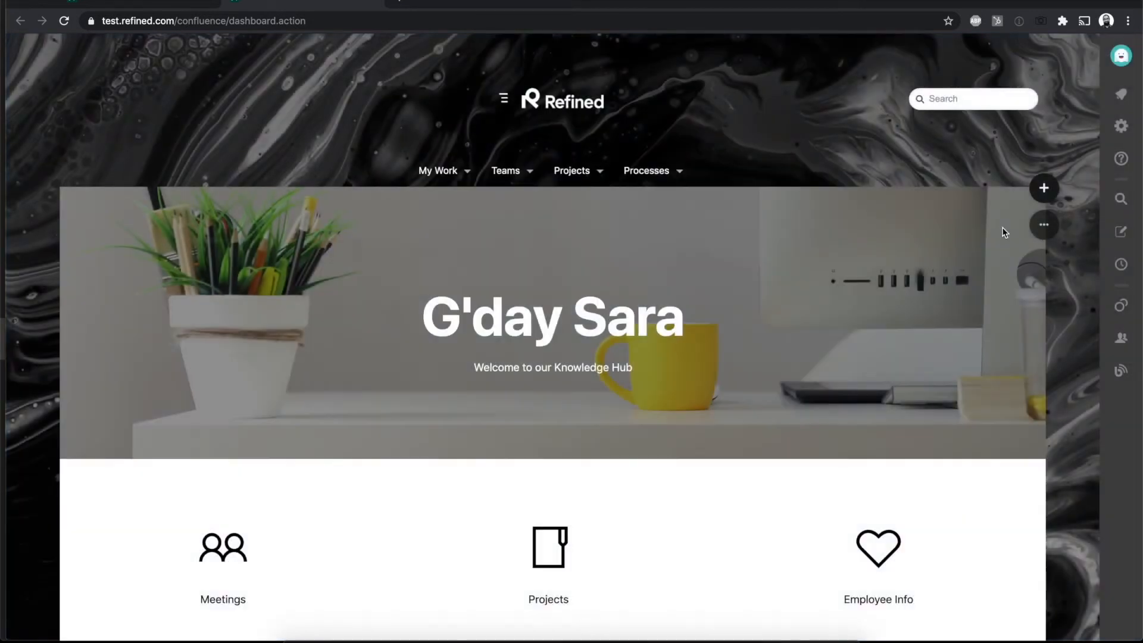
left_click(1044, 226)
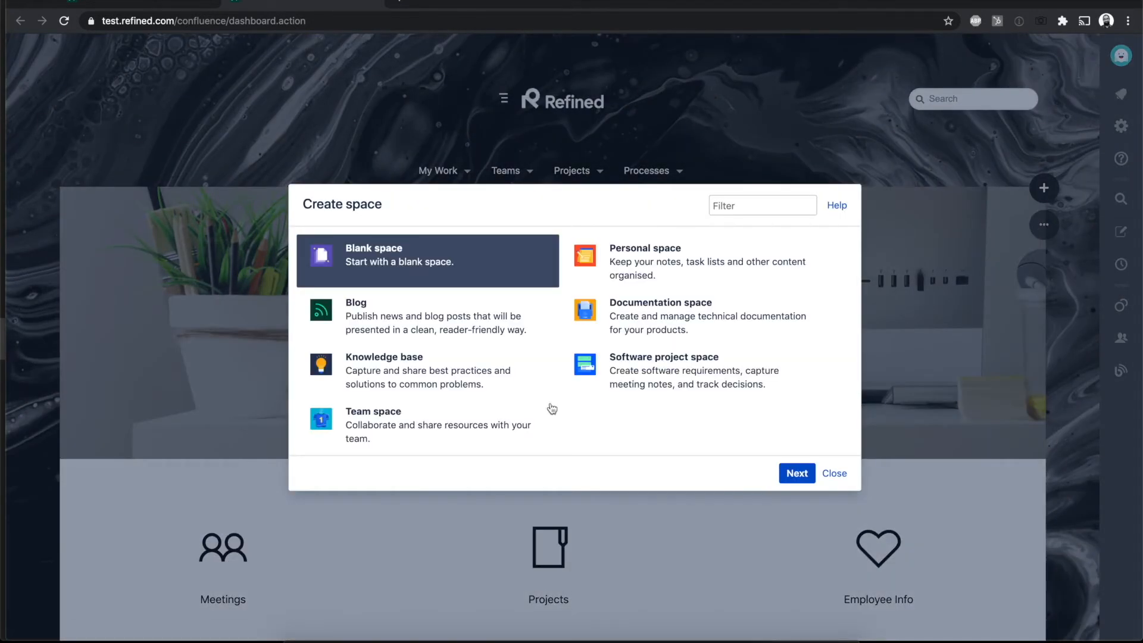
left_click(833, 472)
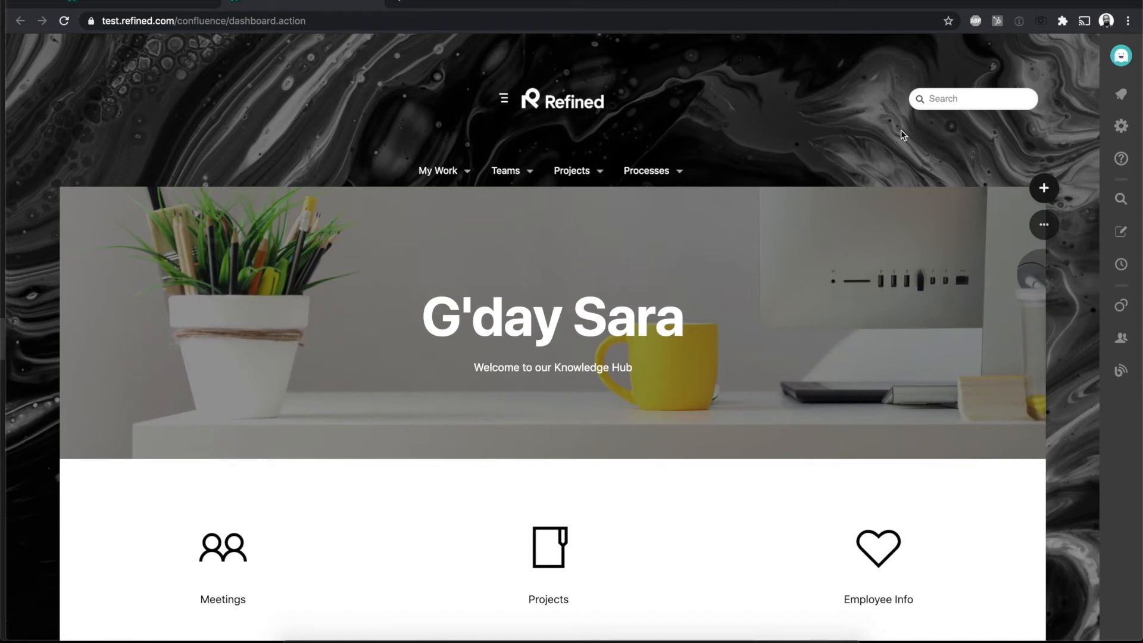
Step: Open the Global Site's Site Home for editing and review its Navigation Highlight module
left_click(1041, 231)
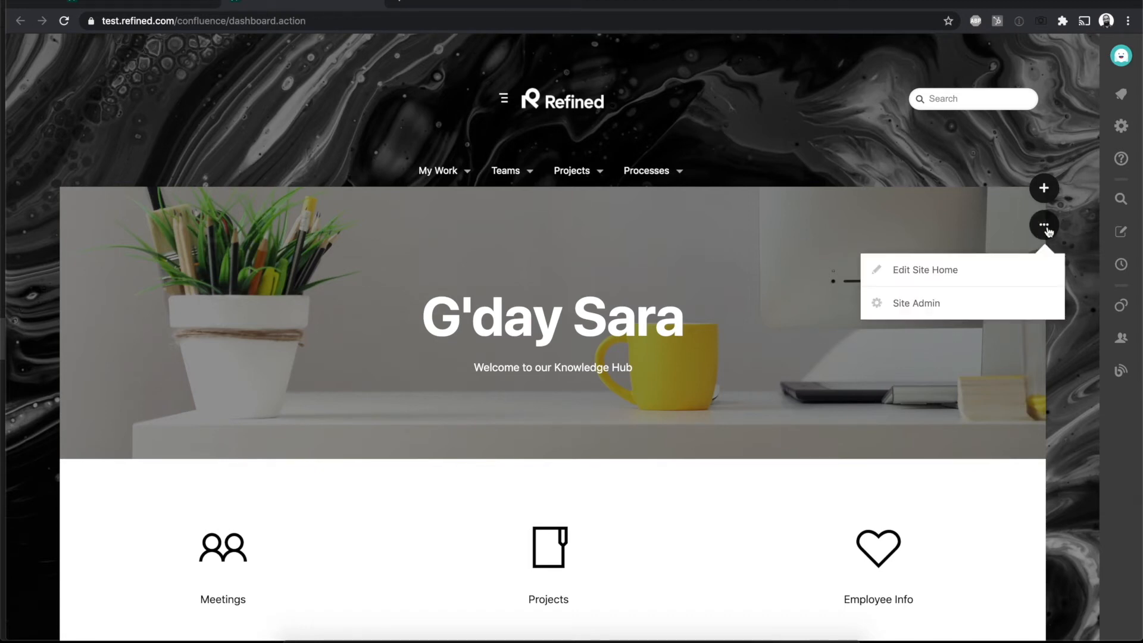
left_click(967, 272)
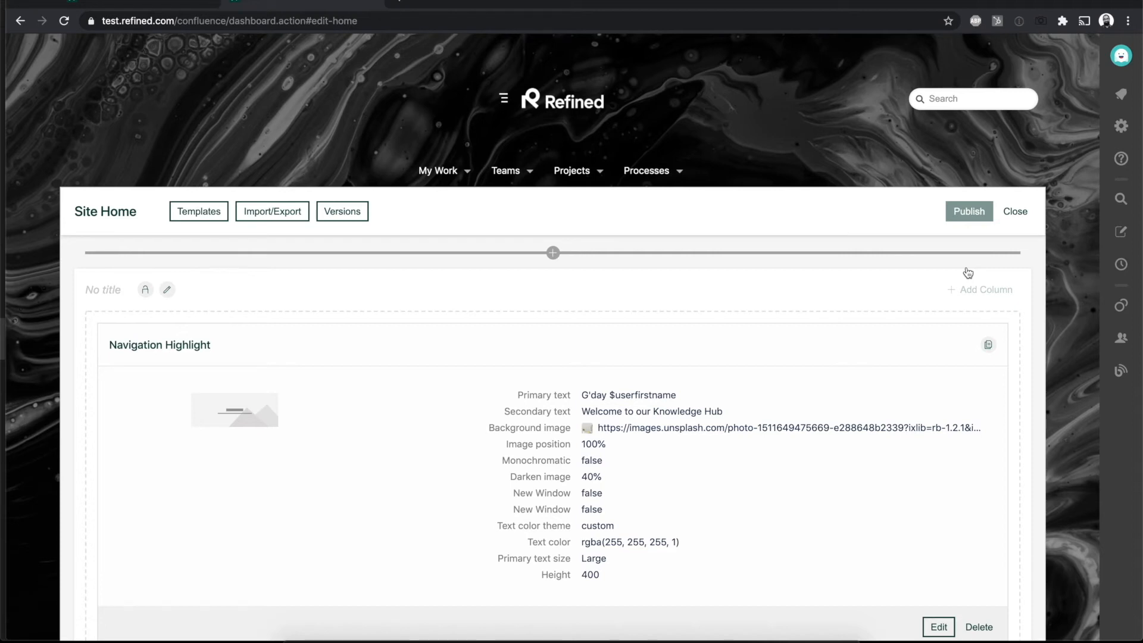
scroll(878, 357, "down", 3)
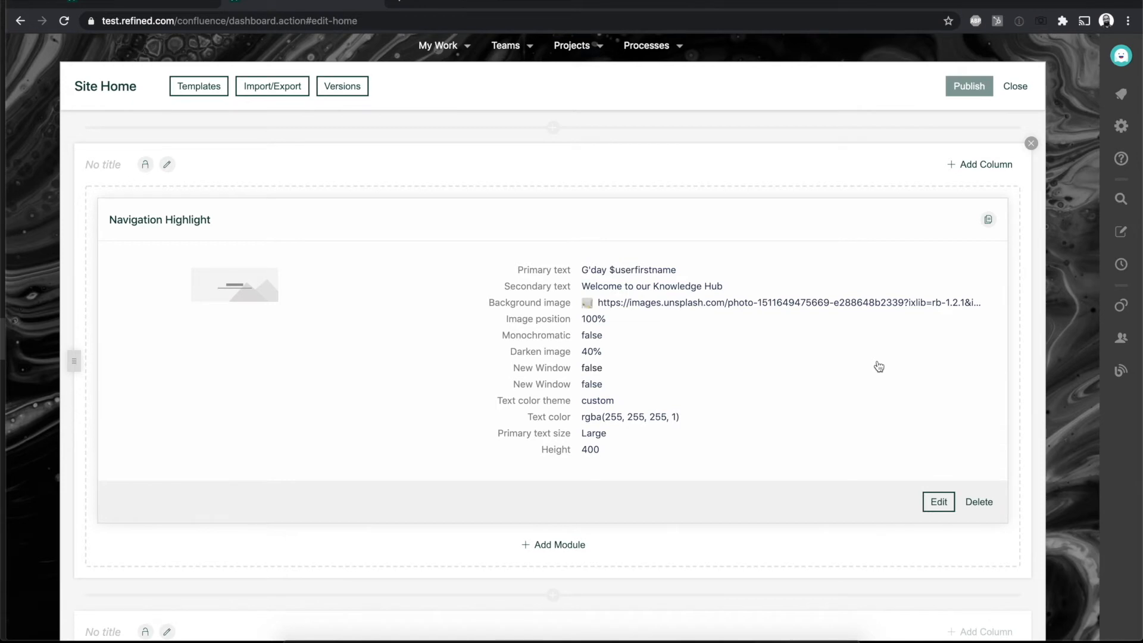
scroll(879, 366, "down", 1)
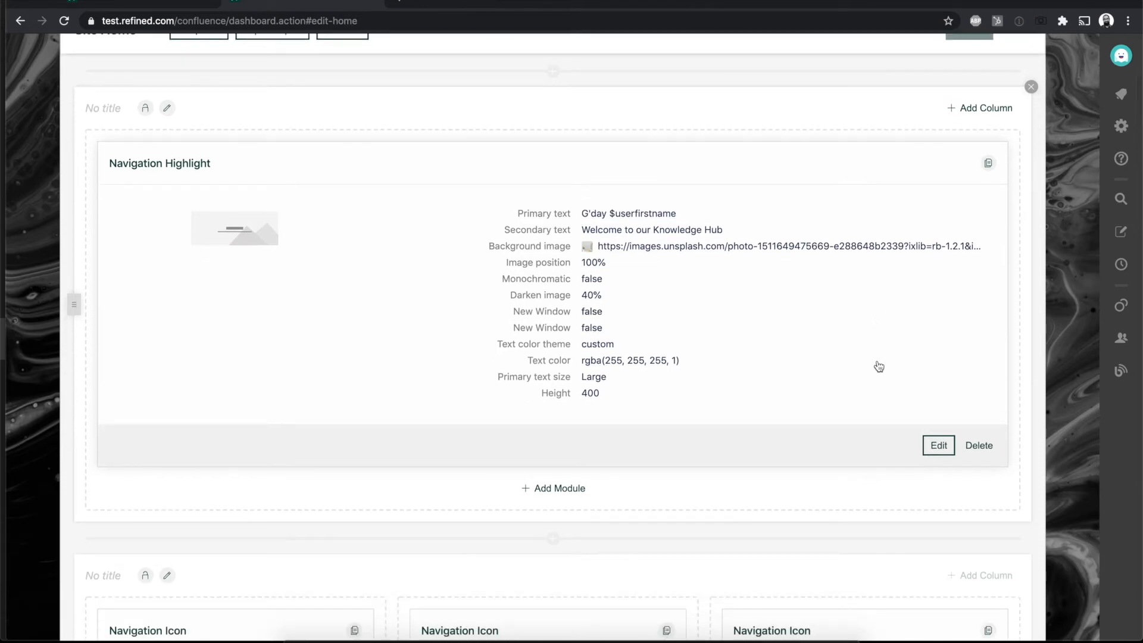
Step: Add a section between the Navigation Highlight and Navigation Icon sections and divide it into six columns
left_click(553, 538)
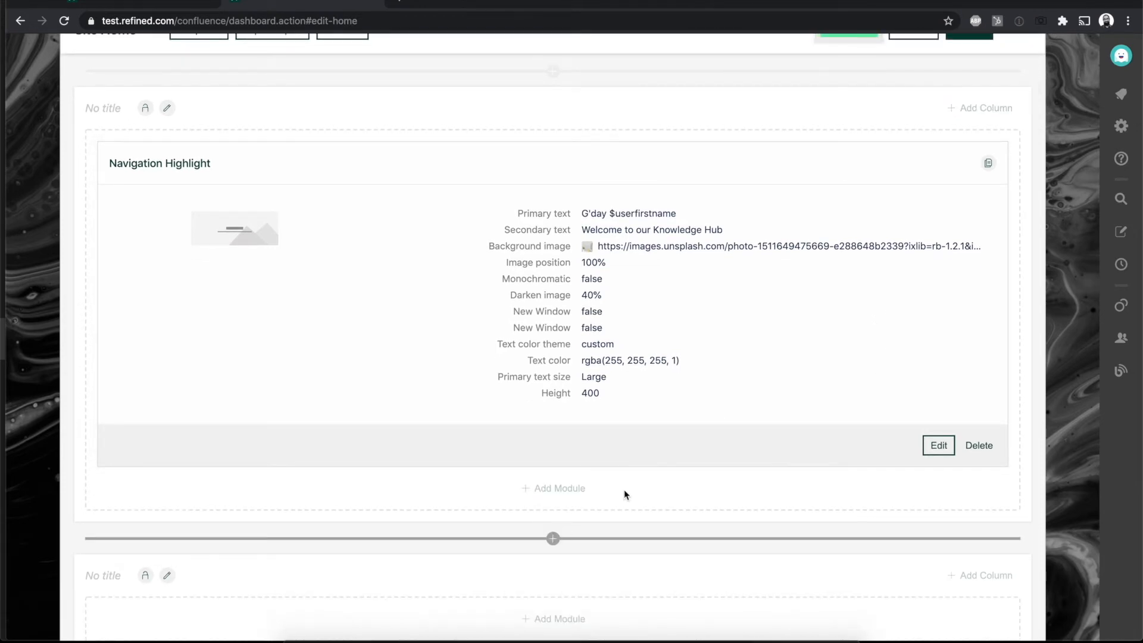
scroll(707, 454, "down", 1)
scroll(706, 454, "down", 2)
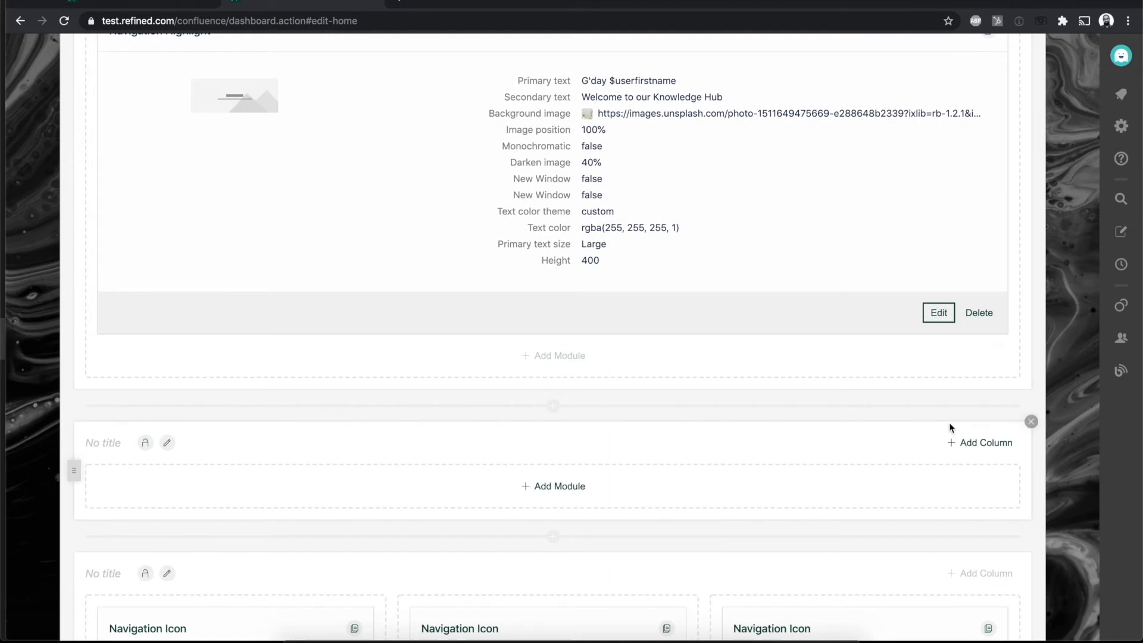
left_click(972, 448)
left_click(972, 448)
left_click(972, 448)
left_click(972, 448)
left_click(972, 448)
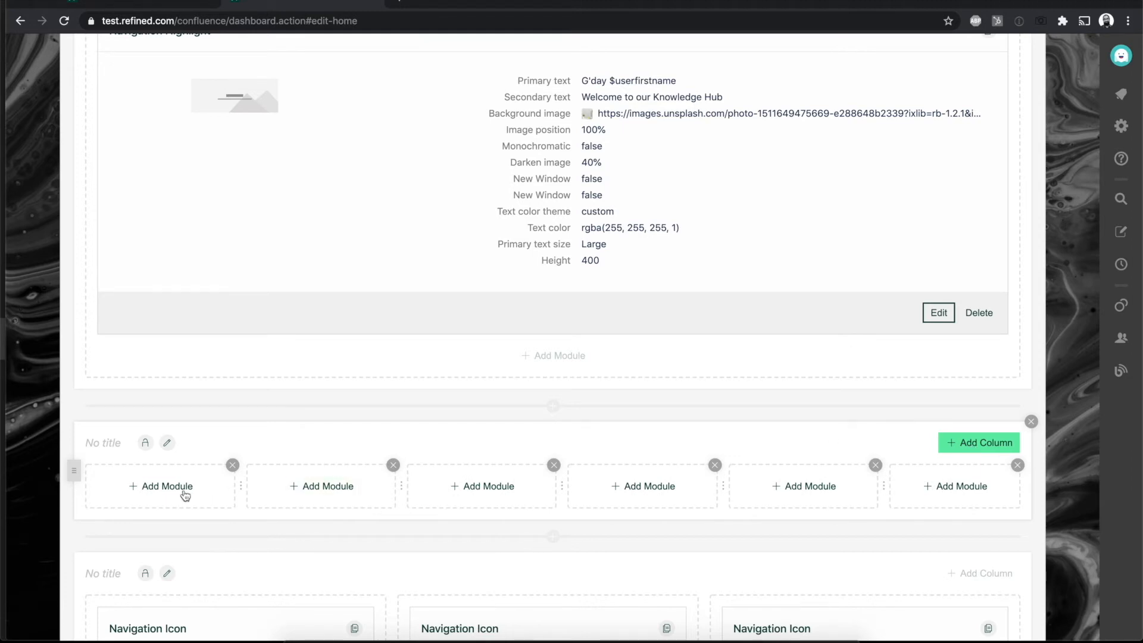
Step: View the modules available for the new section's first column, cancel, and delete the empty six-column section
left_click(167, 489)
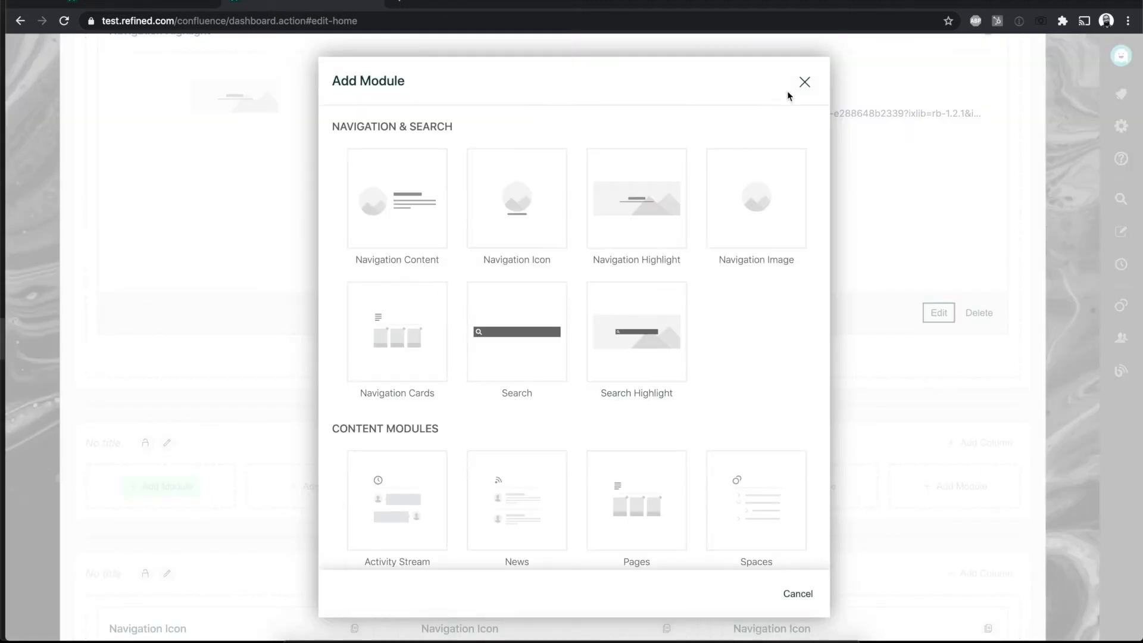
left_click(804, 82)
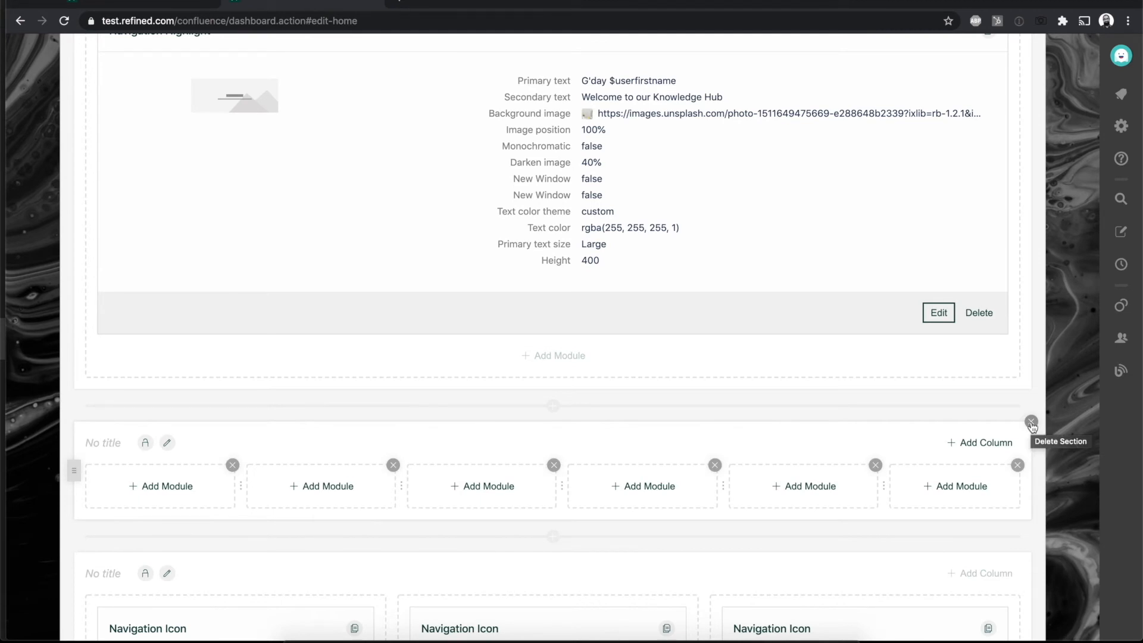
left_click(1032, 423)
left_click(1056, 559)
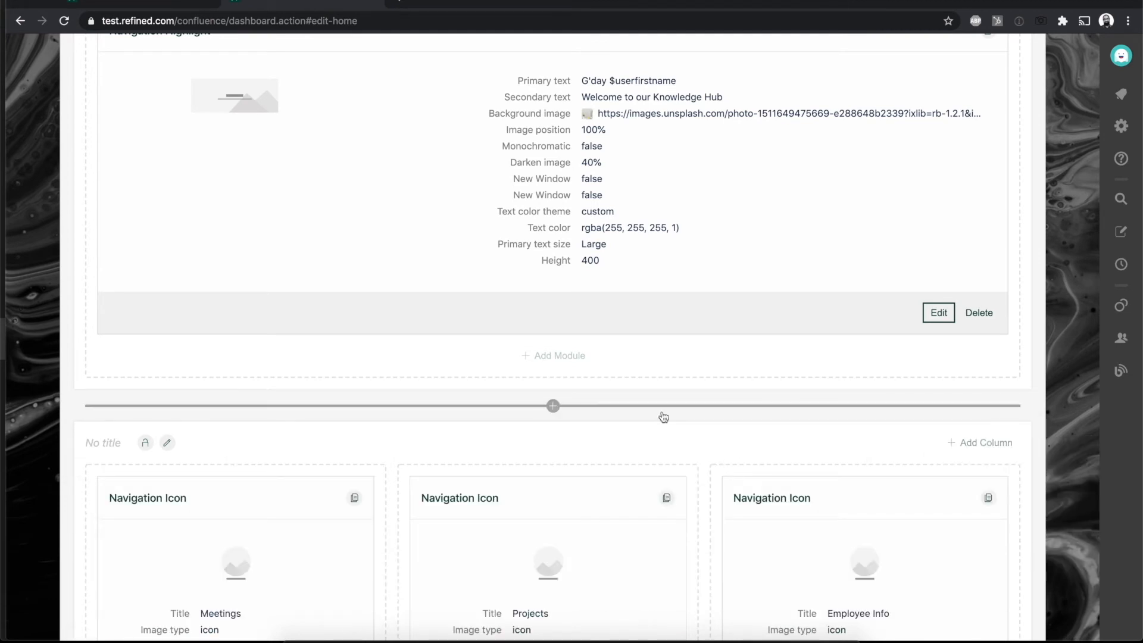
Step: Review the Navigation Highlight section's settings, try the Logged in users and Anonymous users view permissions, and close without saving
scroll(664, 416, "up", 10)
left_click(104, 295)
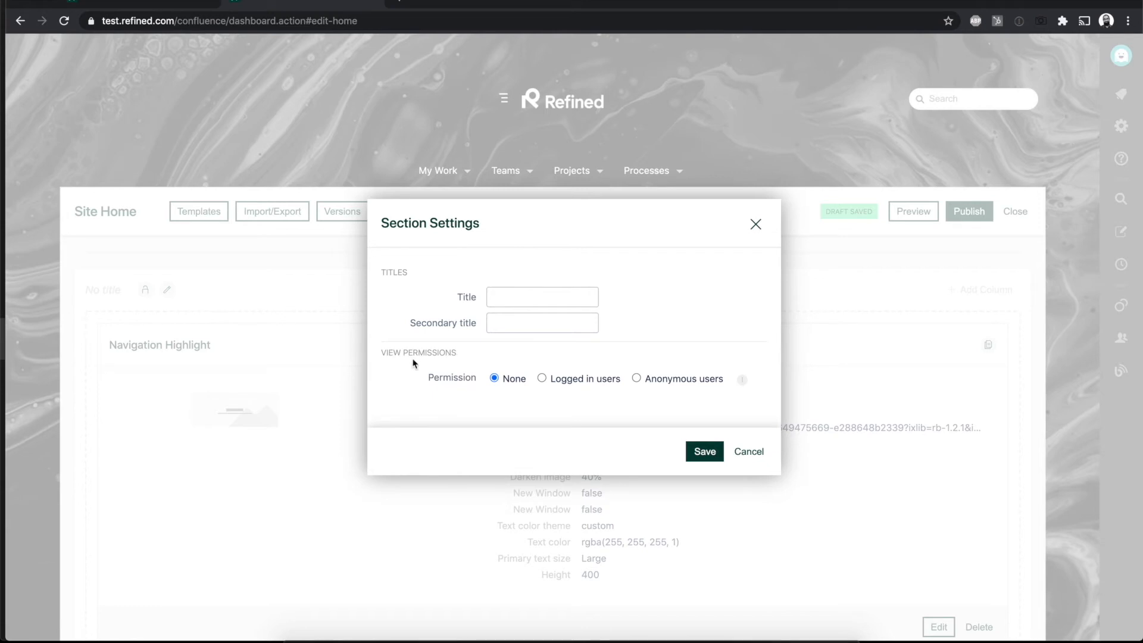
left_click(545, 378)
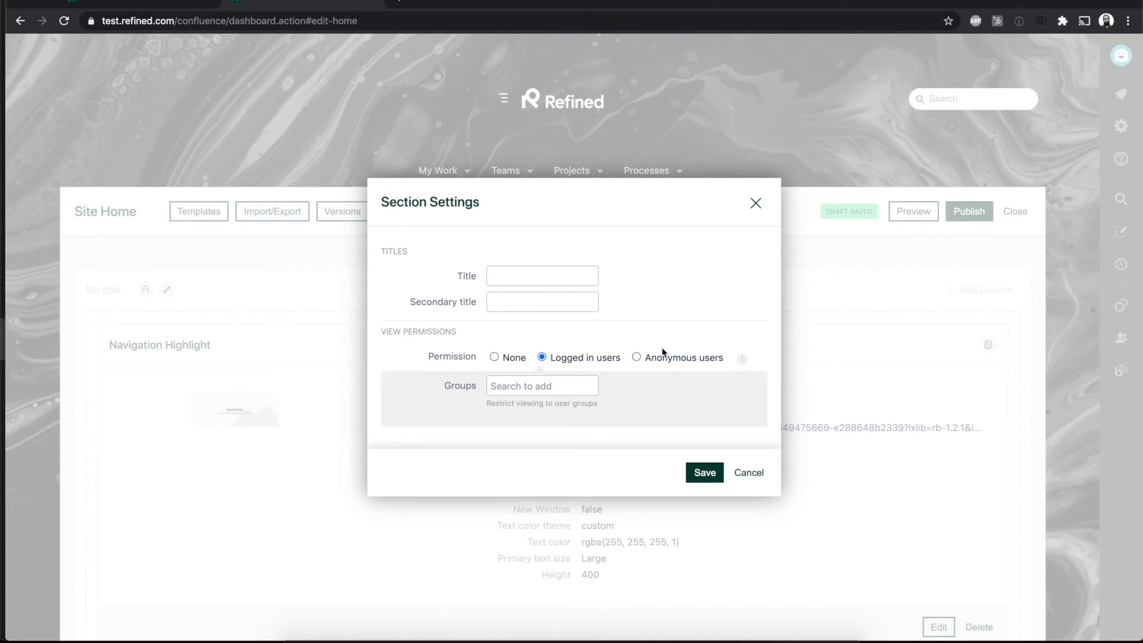
left_click(641, 357)
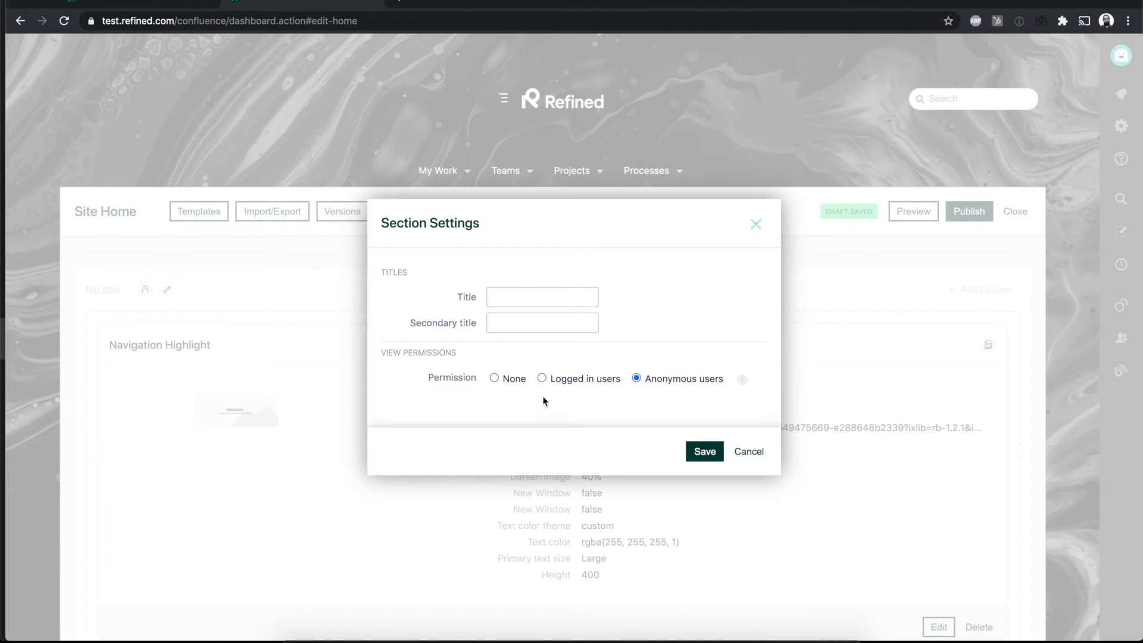
left_click(494, 379)
left_click(756, 224)
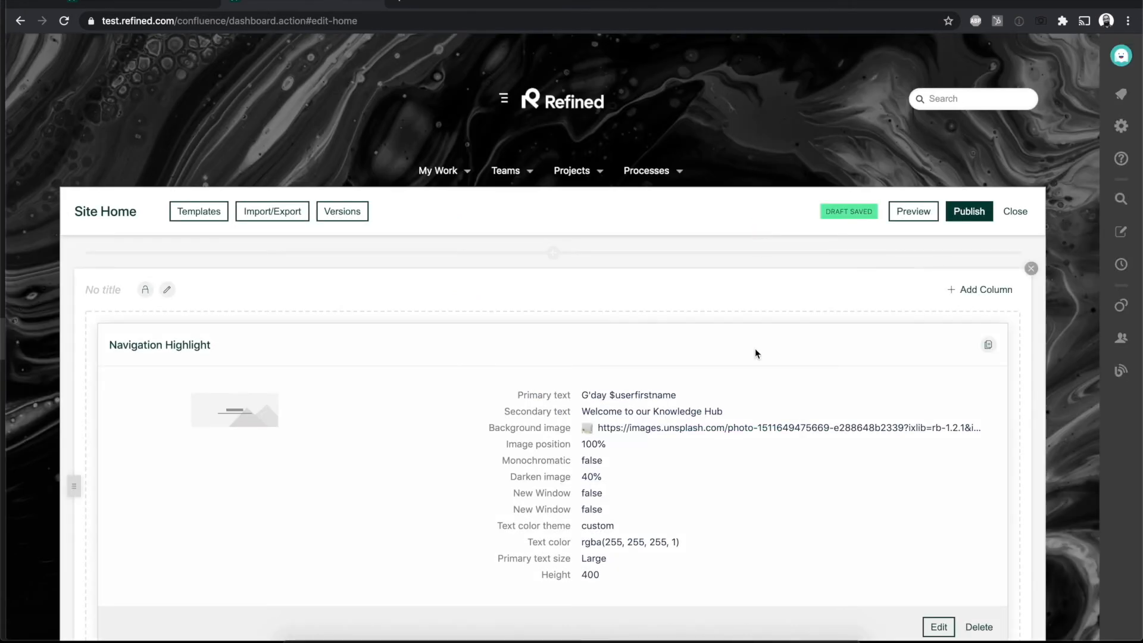
Step: Duplicate the Navigation Highlight module and copy the duplicate once more within the same section
scroll(755, 351, "down", 2)
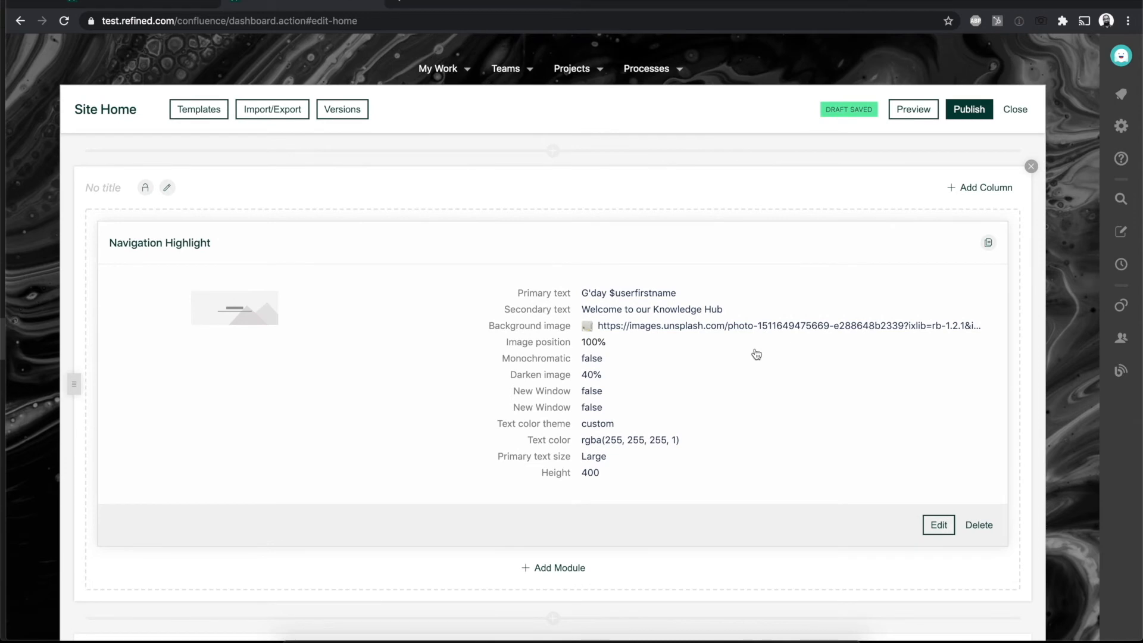
scroll(756, 354, "down", 1)
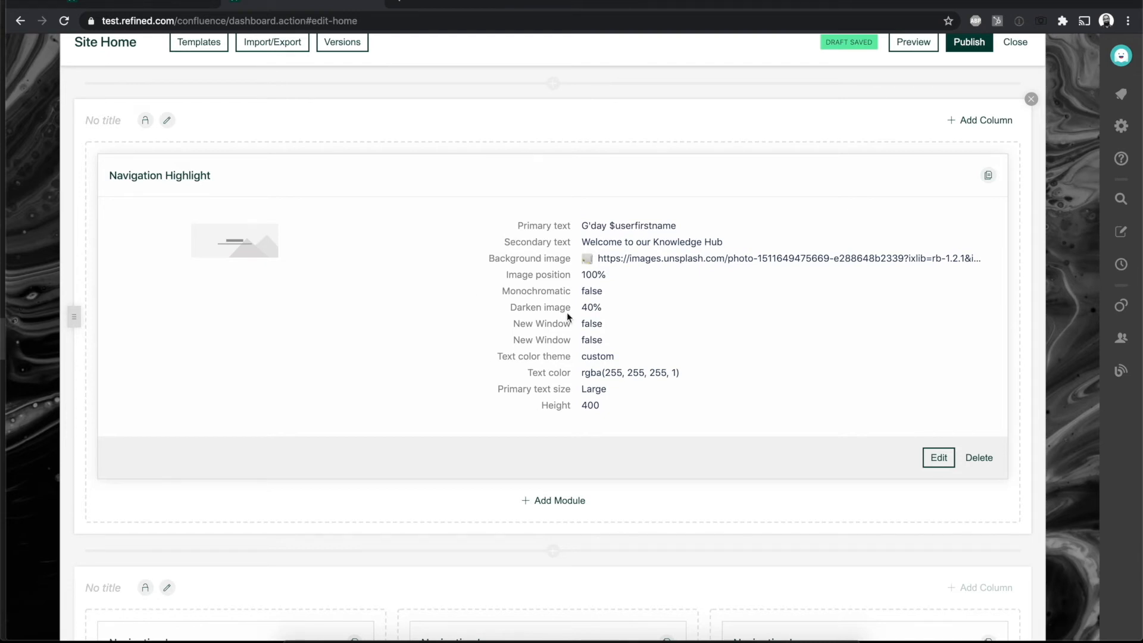
scroll(702, 348, "down", 1)
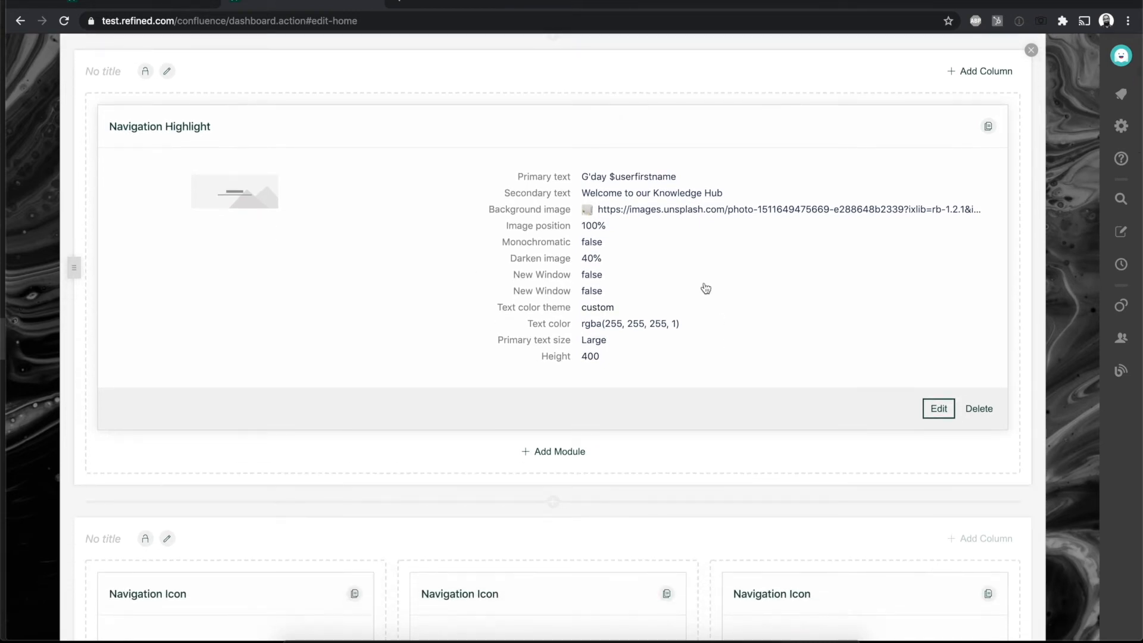
left_click(988, 127)
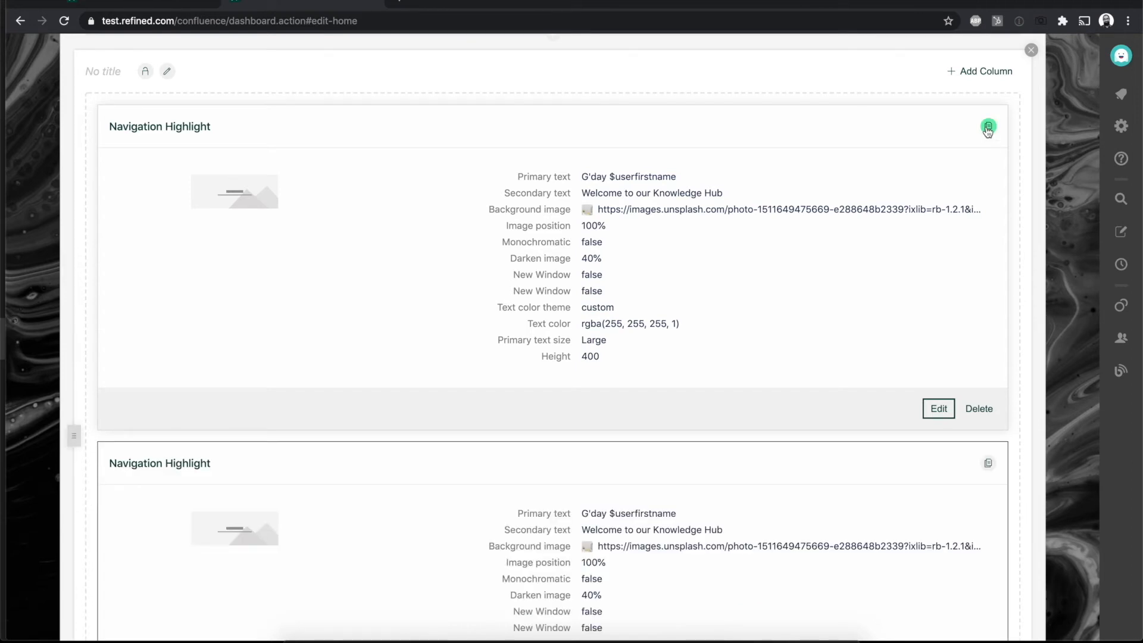
scroll(698, 357, "down", 4)
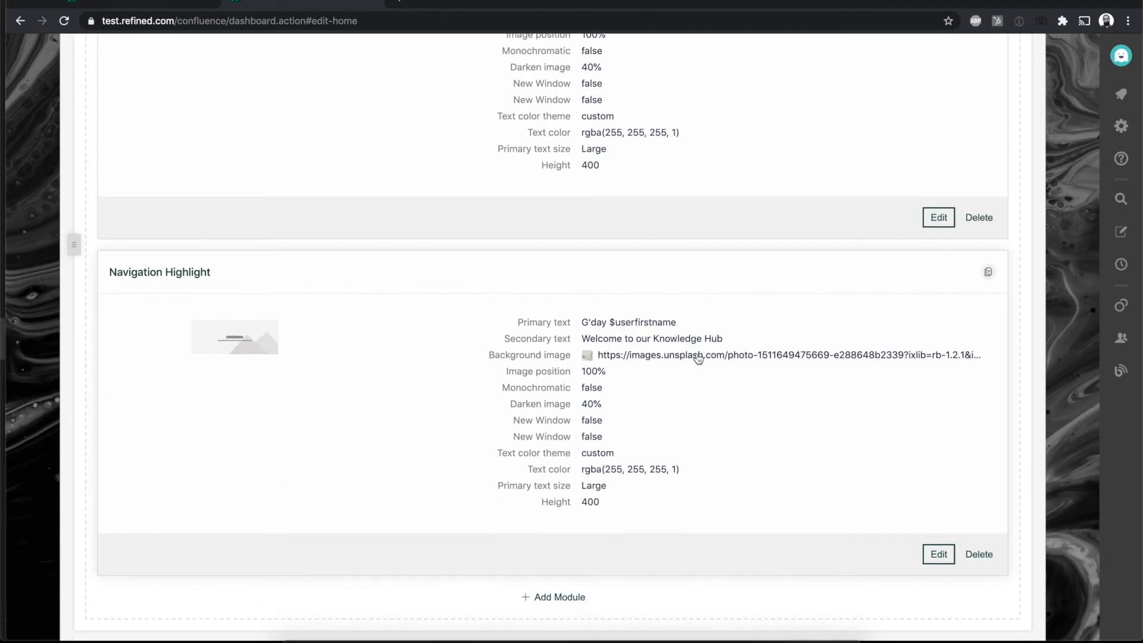
left_click(988, 272)
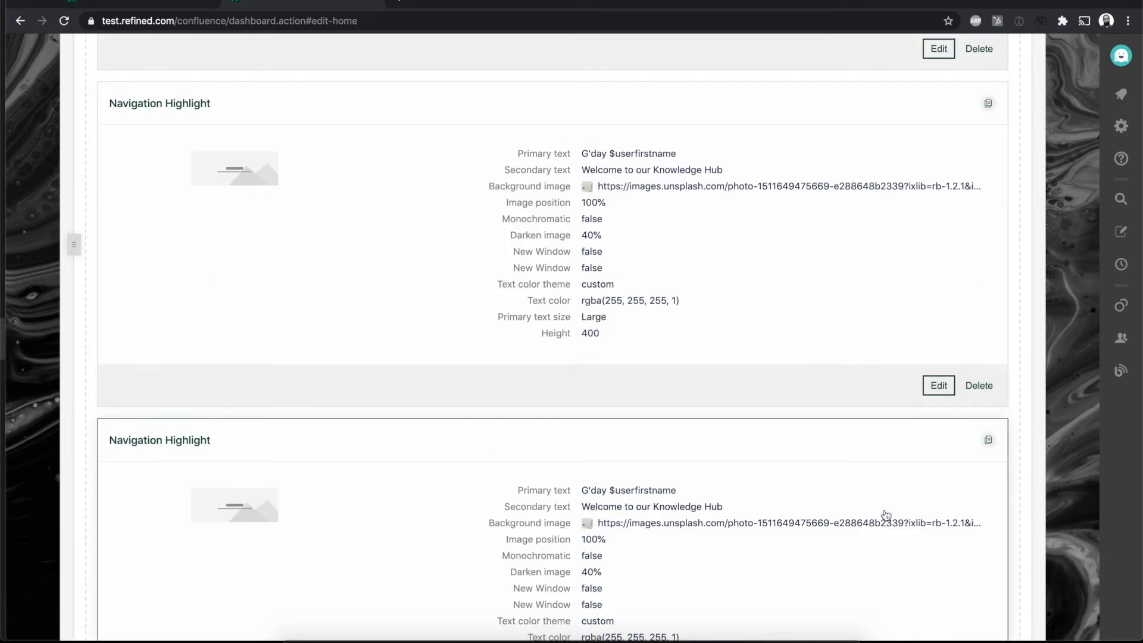
scroll(886, 515, "down", 5)
scroll(886, 516, "up", 8)
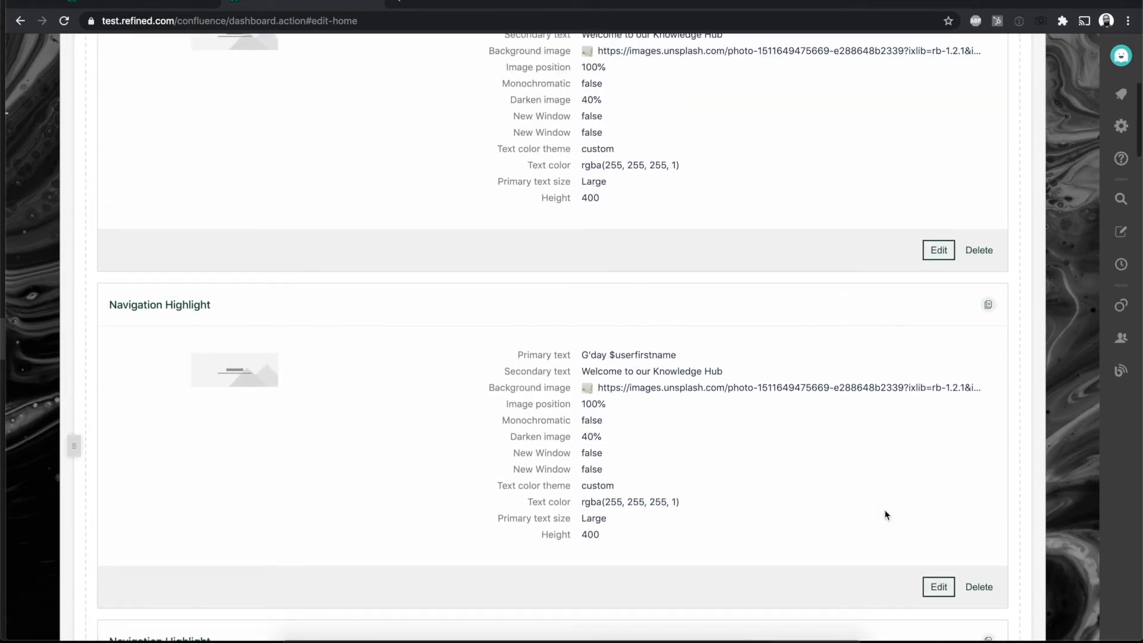
Step: Delete the two duplicate Navigation Highlight modules, keeping the original in the first section
scroll(887, 515, "down", 3)
left_click(988, 434)
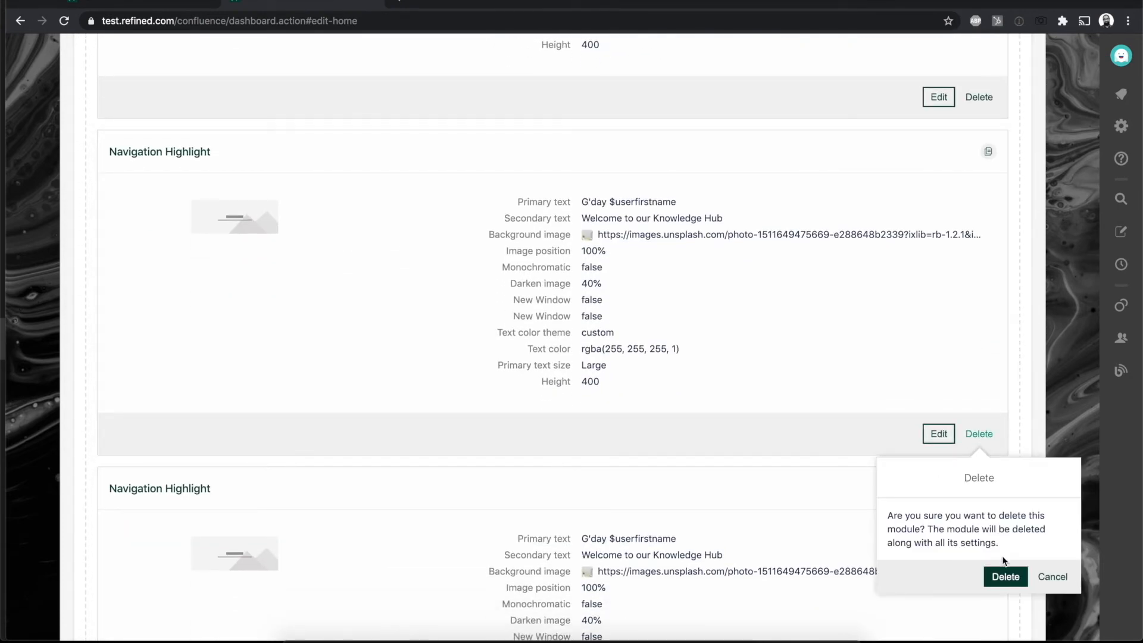
left_click(1005, 577)
left_click(978, 451)
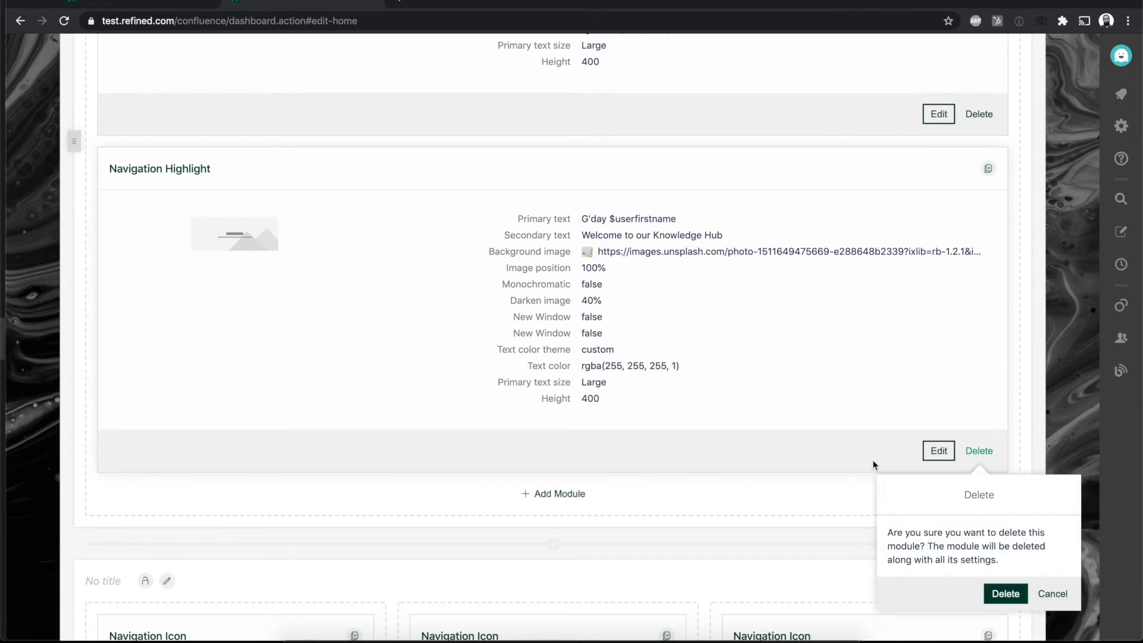
left_click(1005, 593)
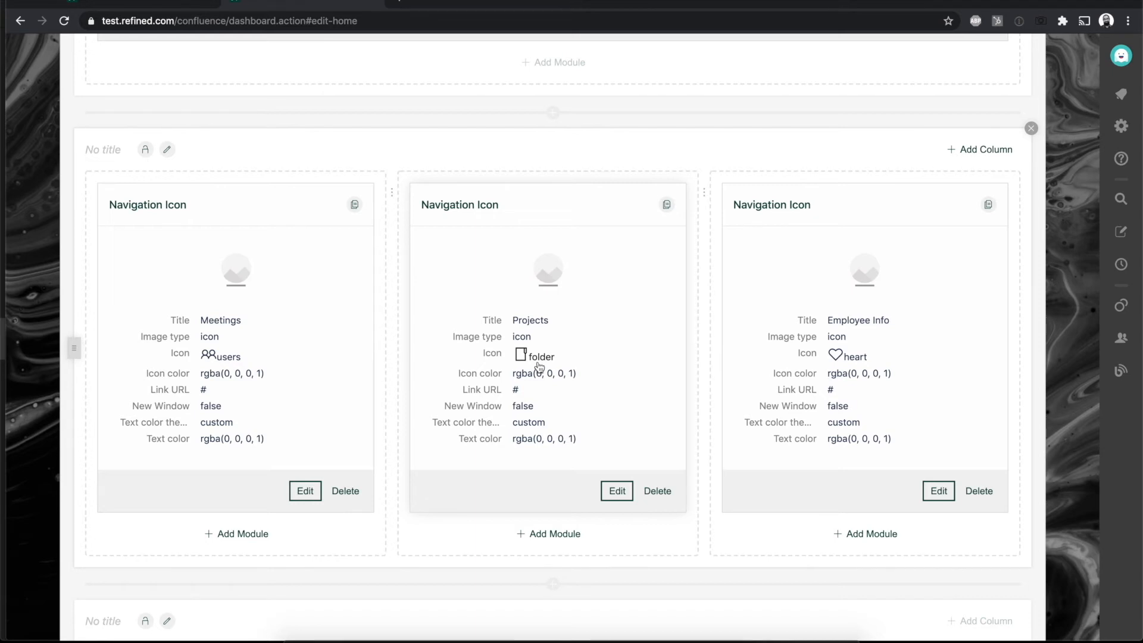
Step: Add a Navigation Cards module below the Navigation Highlight module in the first section
scroll(675, 301, "up", 10)
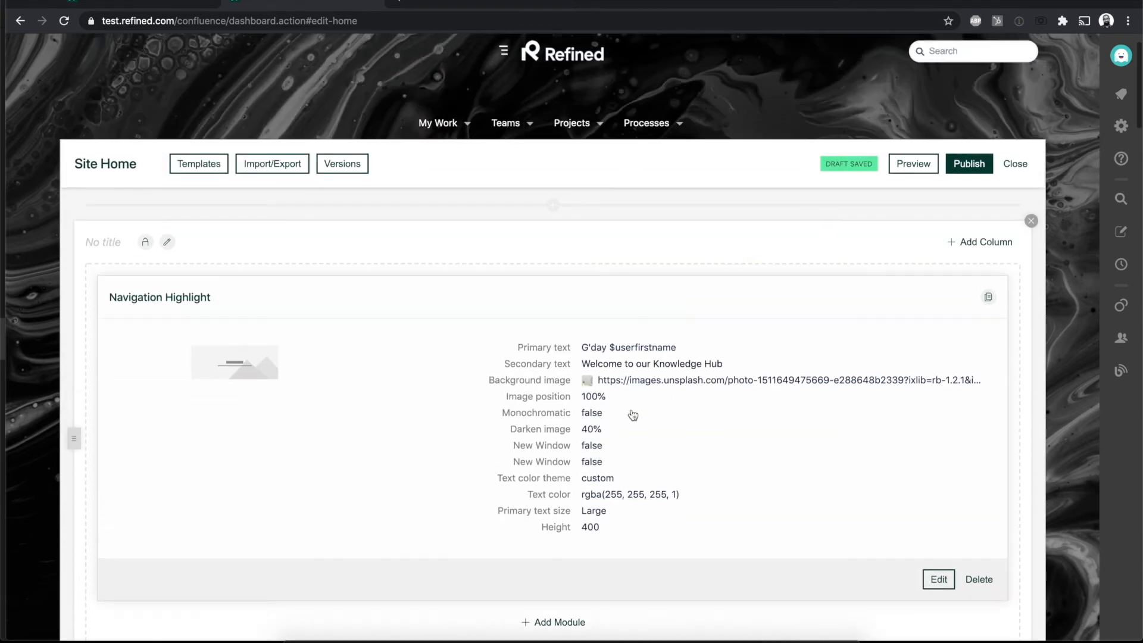
scroll(636, 410, "down", 3)
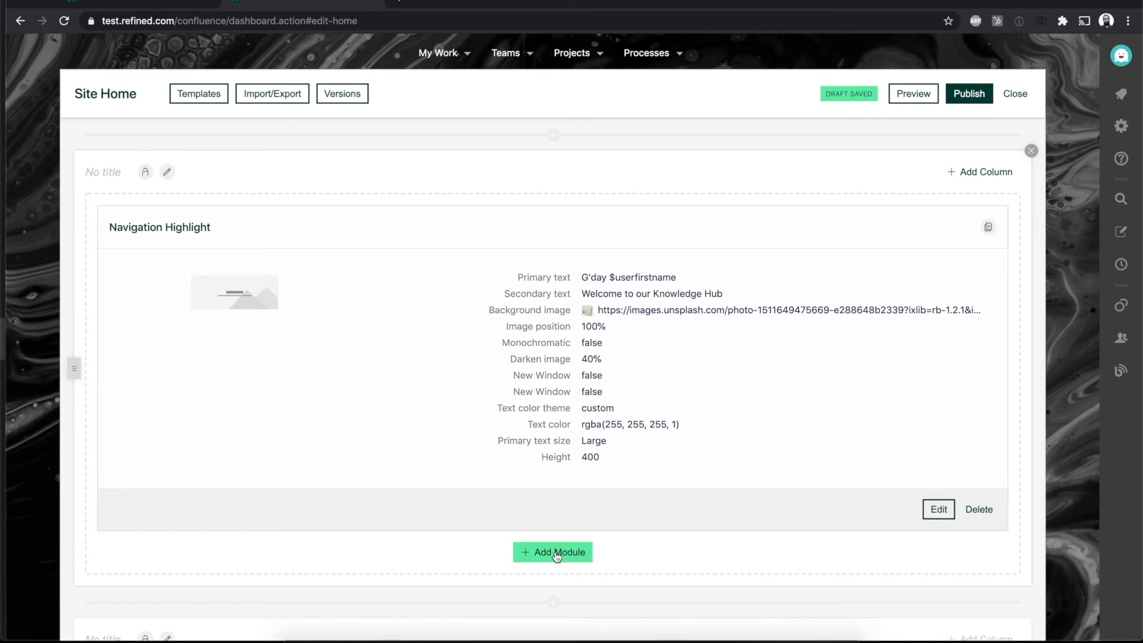
left_click(556, 553)
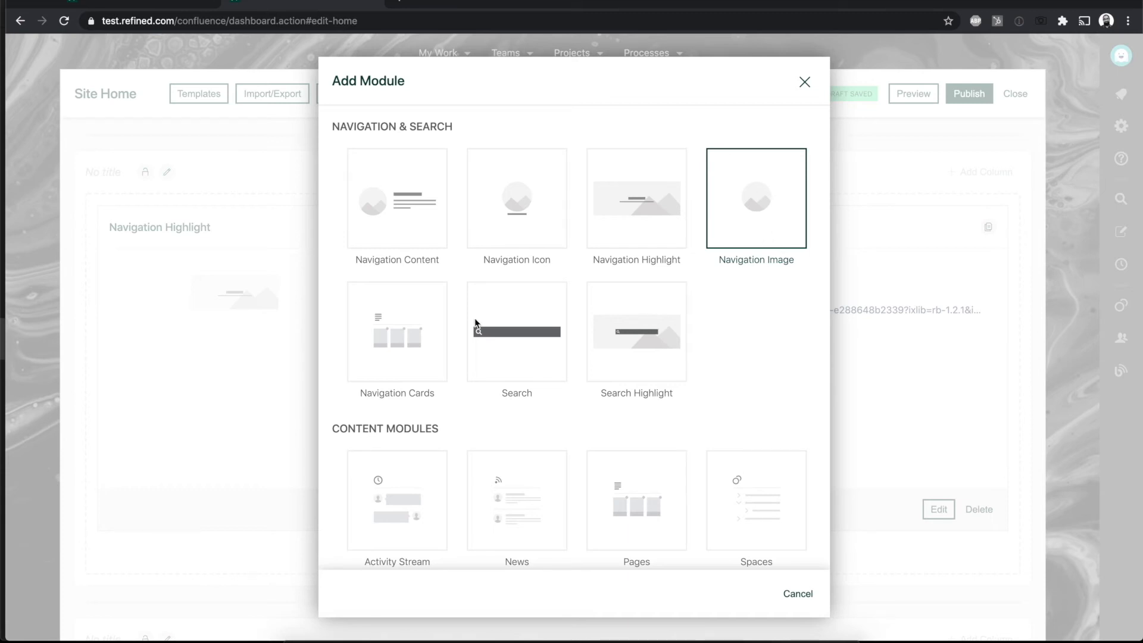
left_click(394, 338)
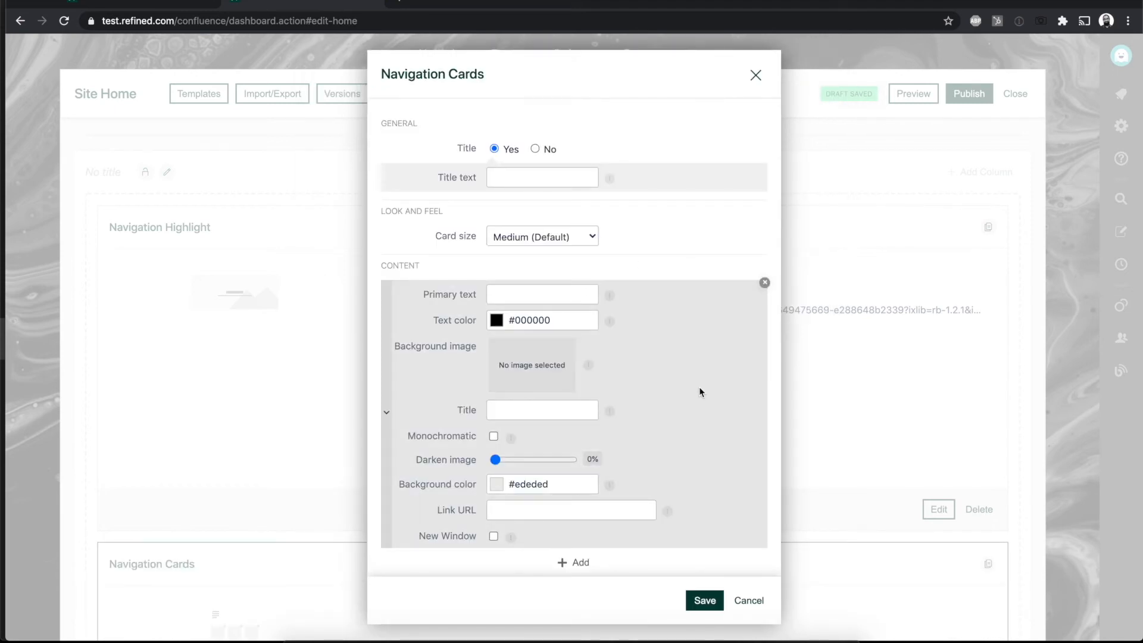
Step: Set up the first card with white text, primary text HR, background image abs2.jpeg and link URL #
left_click(499, 319)
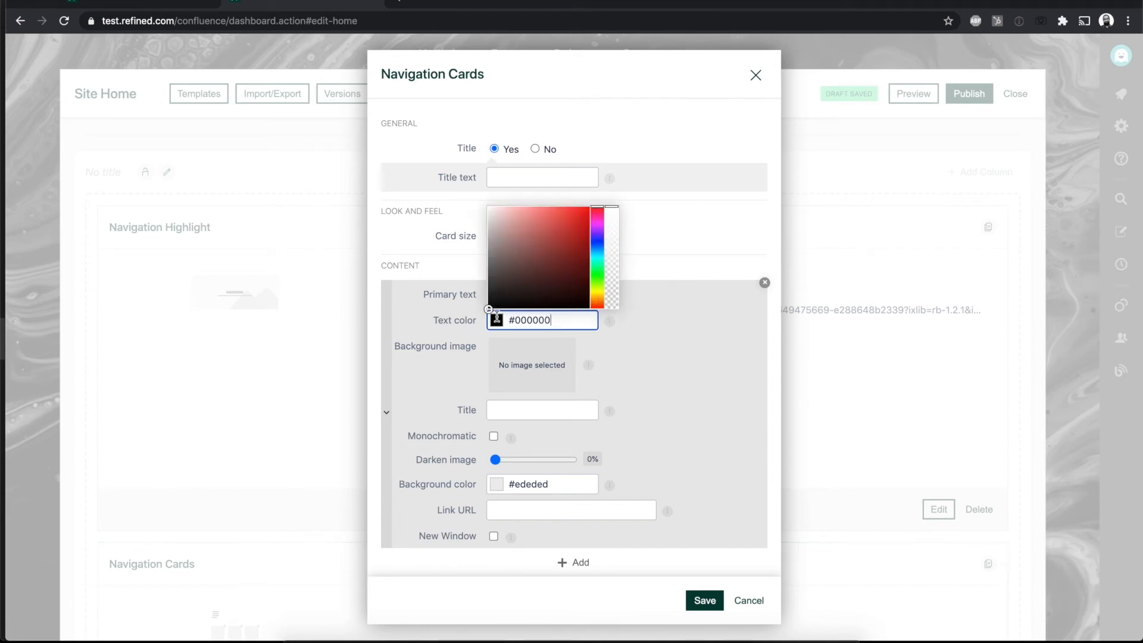
left_click_drag(487, 306, 488, 175)
left_click(742, 290)
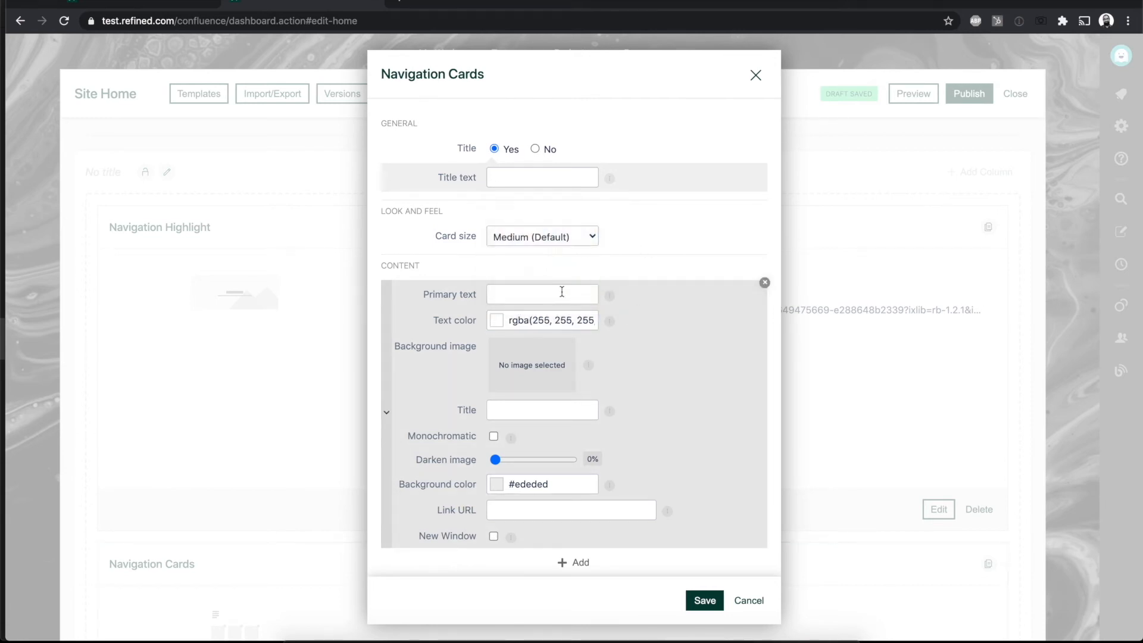
left_click(562, 291)
left_click(523, 321)
left_click(531, 365)
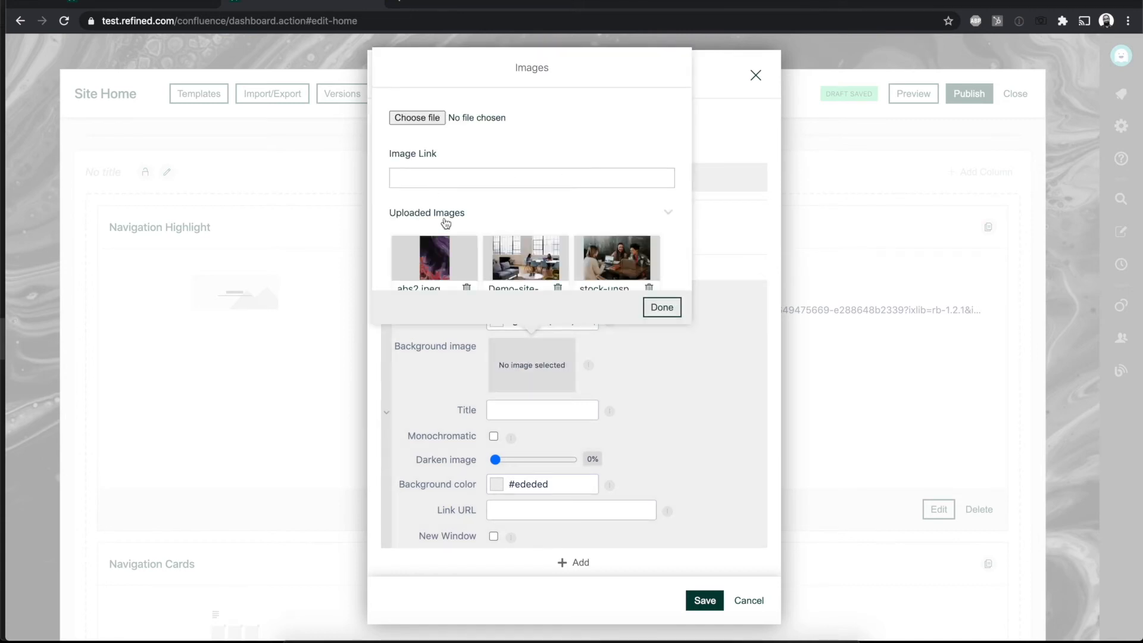
left_click(435, 258)
left_click(663, 307)
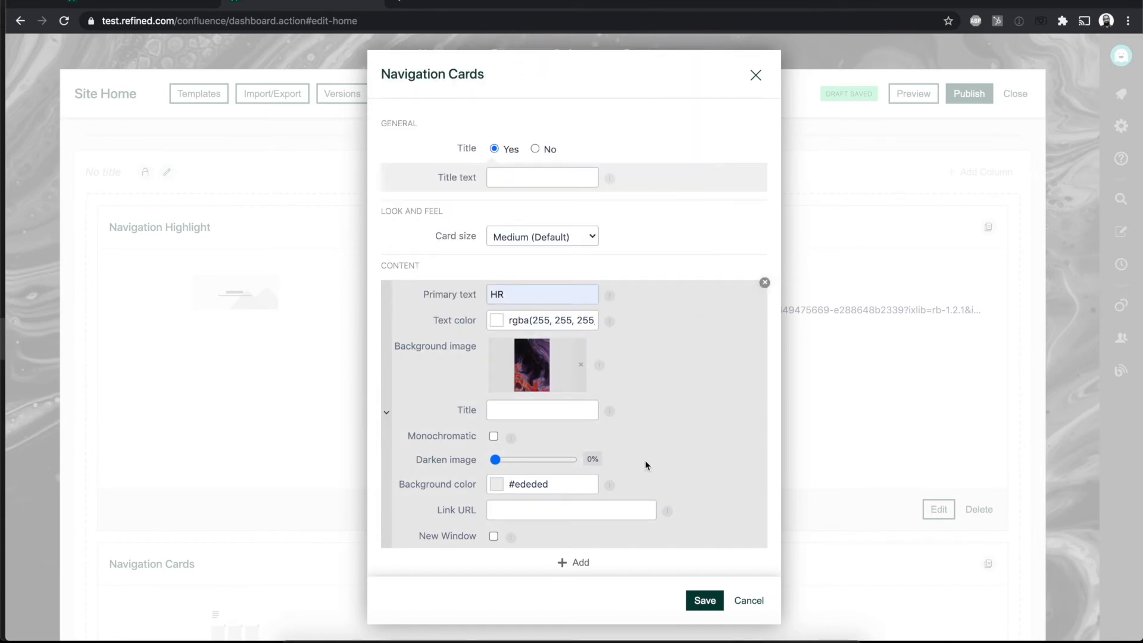
left_click(548, 511)
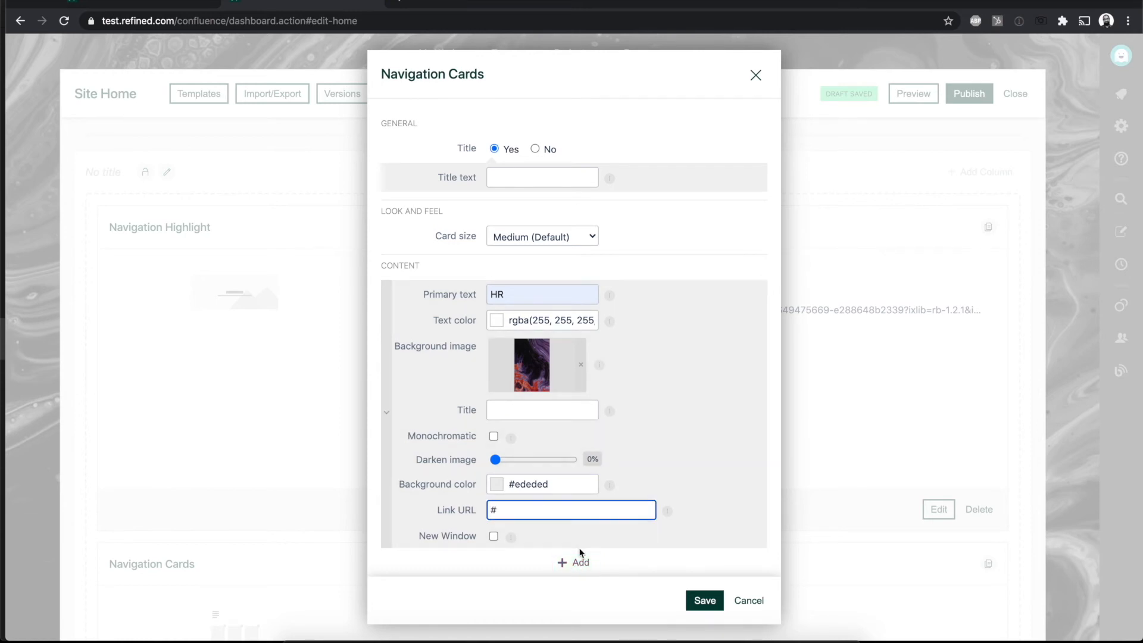
Step: Add a second card to the Navigation Cards module and set its text color to white
left_click(575, 563)
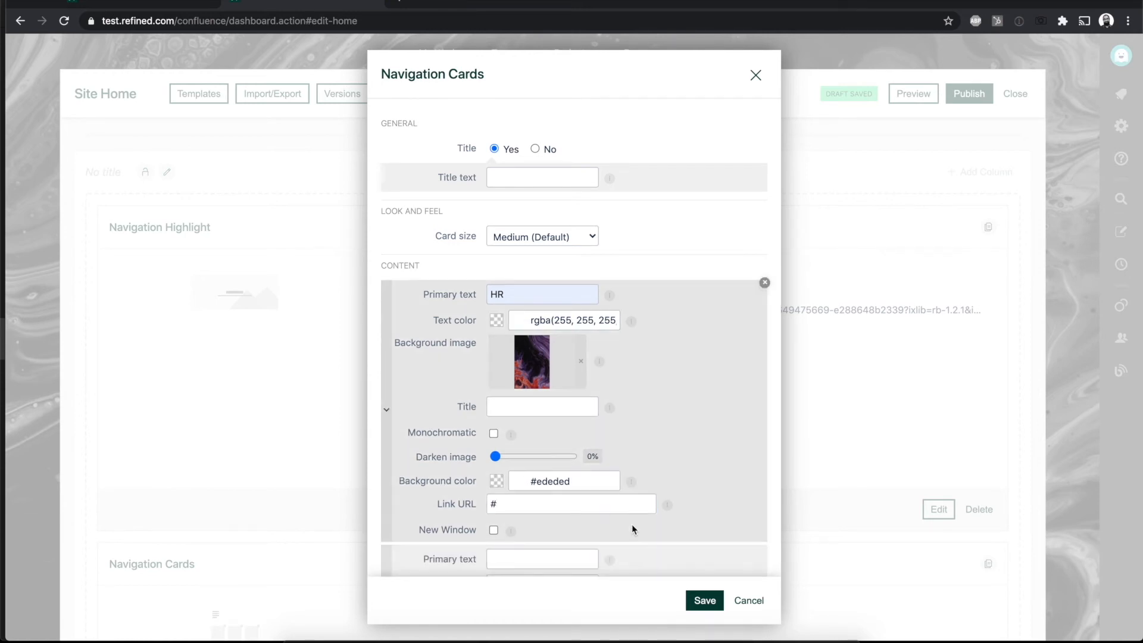
scroll(631, 523, "down", 4)
left_click(496, 347)
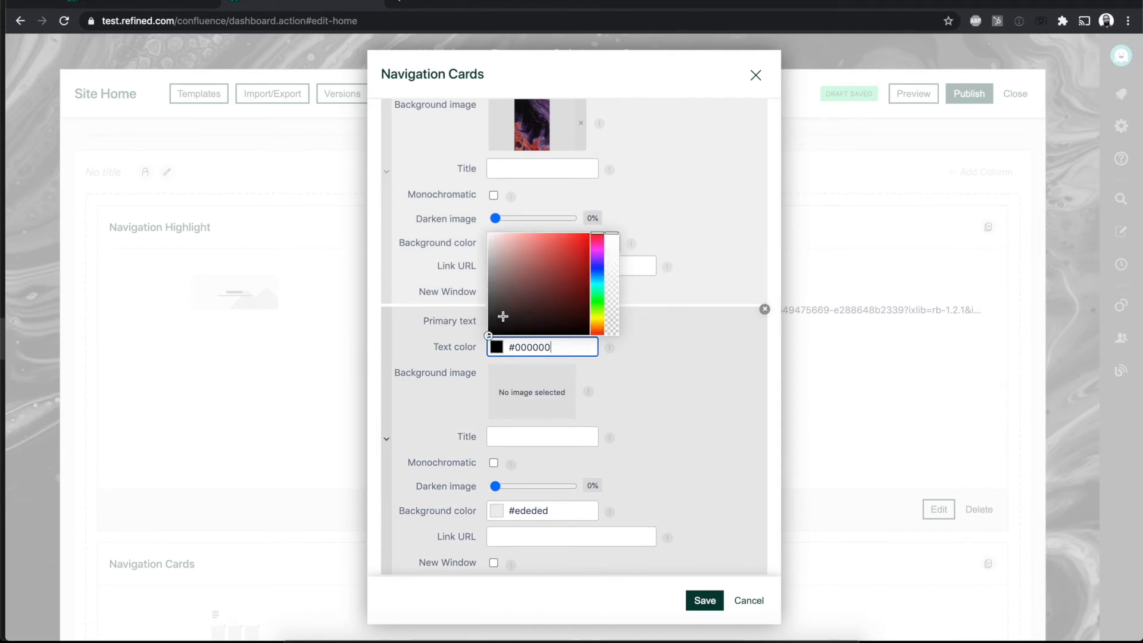
left_click(481, 335)
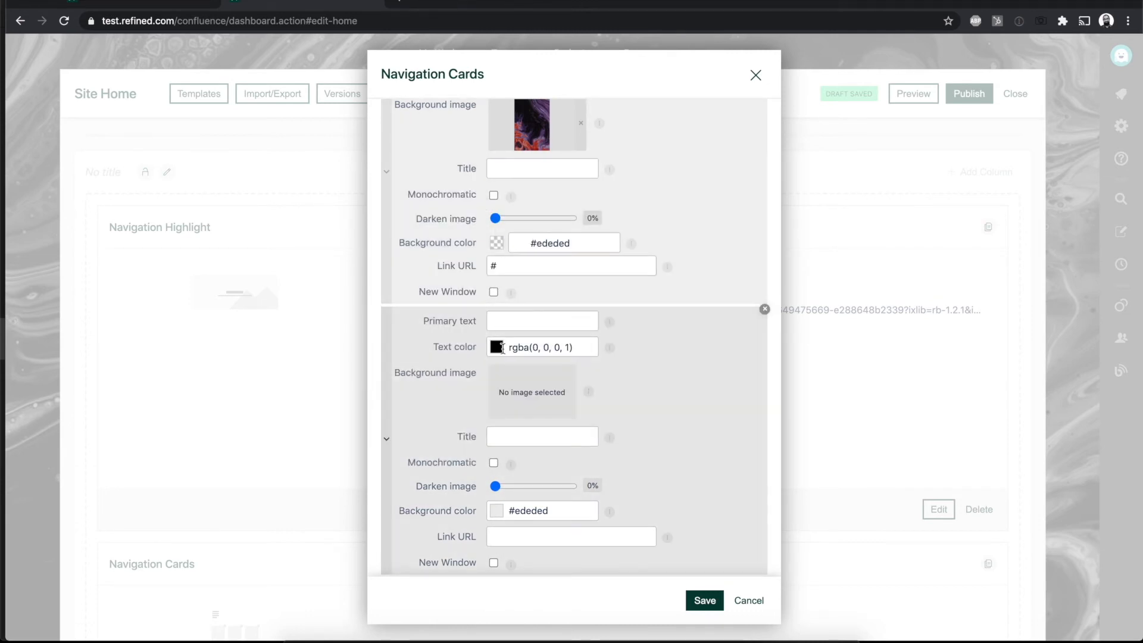
left_click(496, 243)
left_click(493, 245)
left_click(496, 347)
left_click_drag(490, 331, 487, 226)
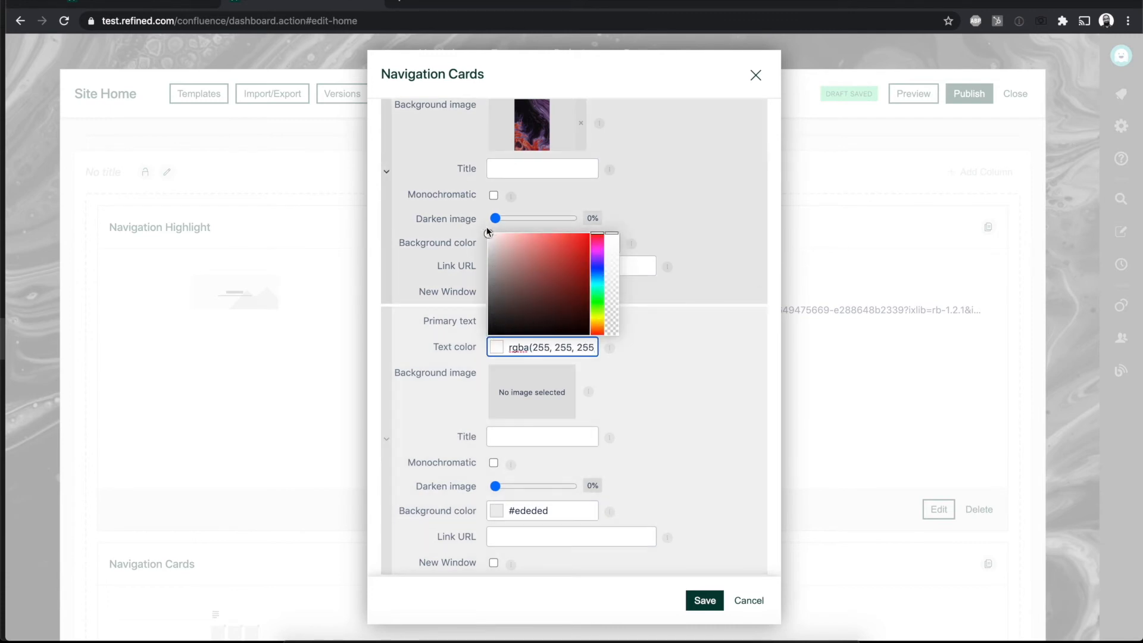
left_click(653, 418)
Step: Give the second card the primary text IT, background image abs3.jpeg and link URL #
left_click(522, 321)
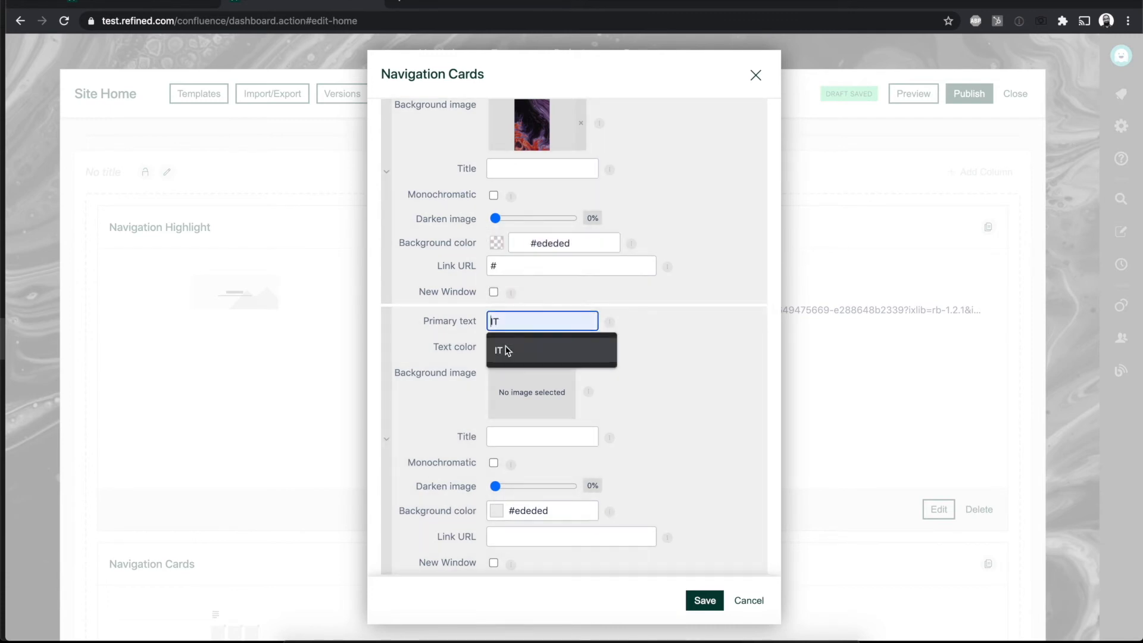
left_click(511, 350)
left_click(562, 381)
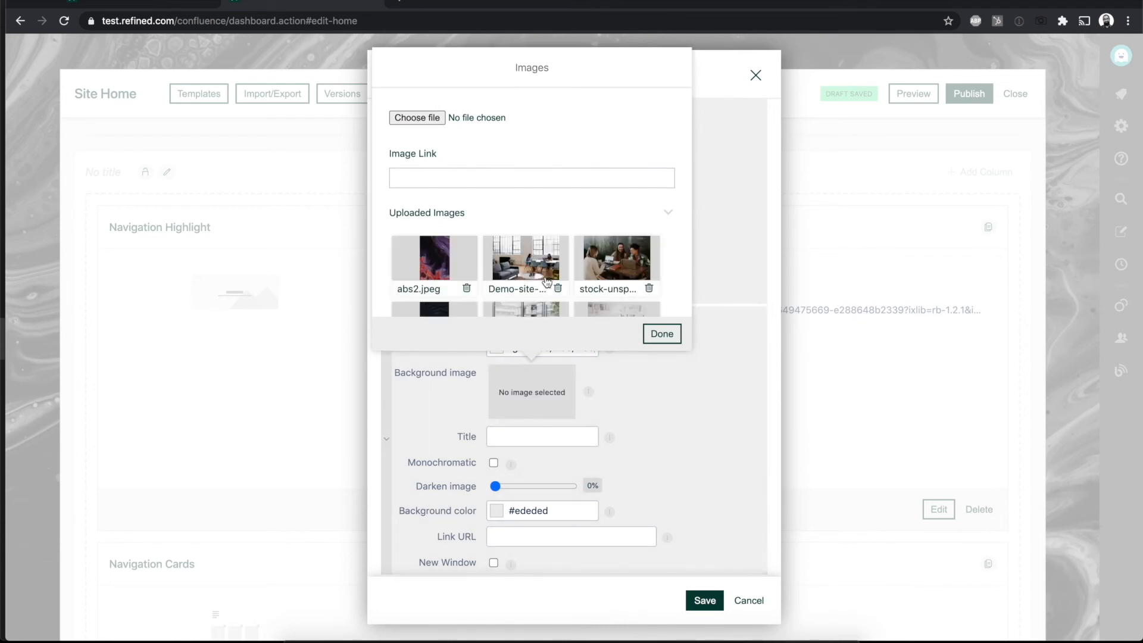
scroll(523, 208, "down", 5)
left_click(443, 216)
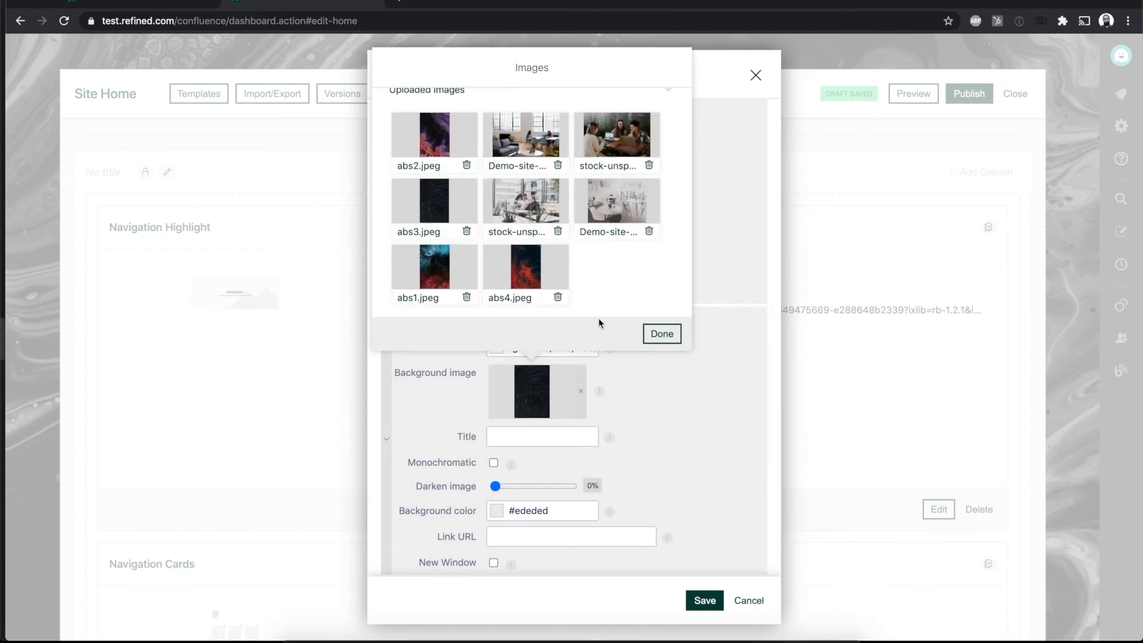
left_click(661, 333)
left_click(550, 534)
type("#")
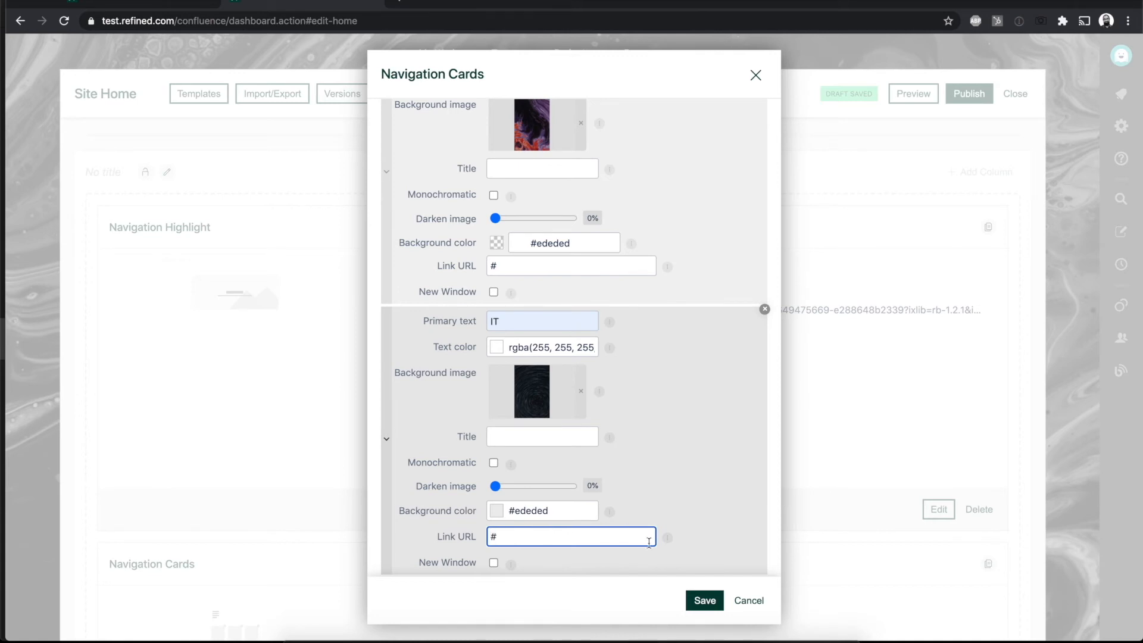
Step: Add a third card to the module with its text color set to white
scroll(648, 452, "down", 2)
left_click(569, 548)
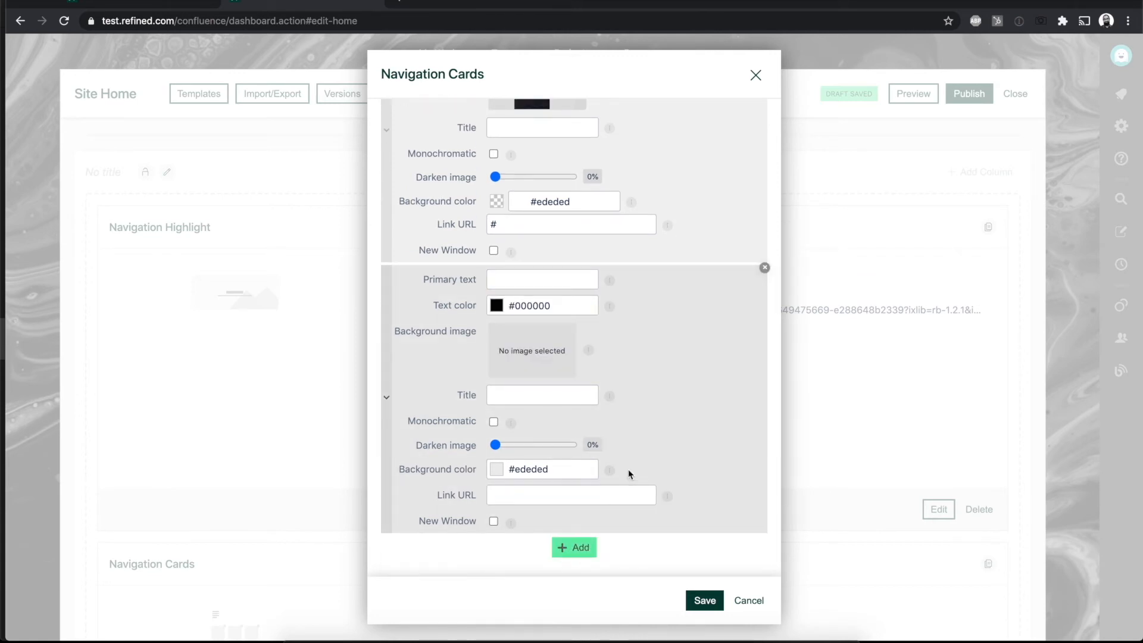
left_click(544, 306)
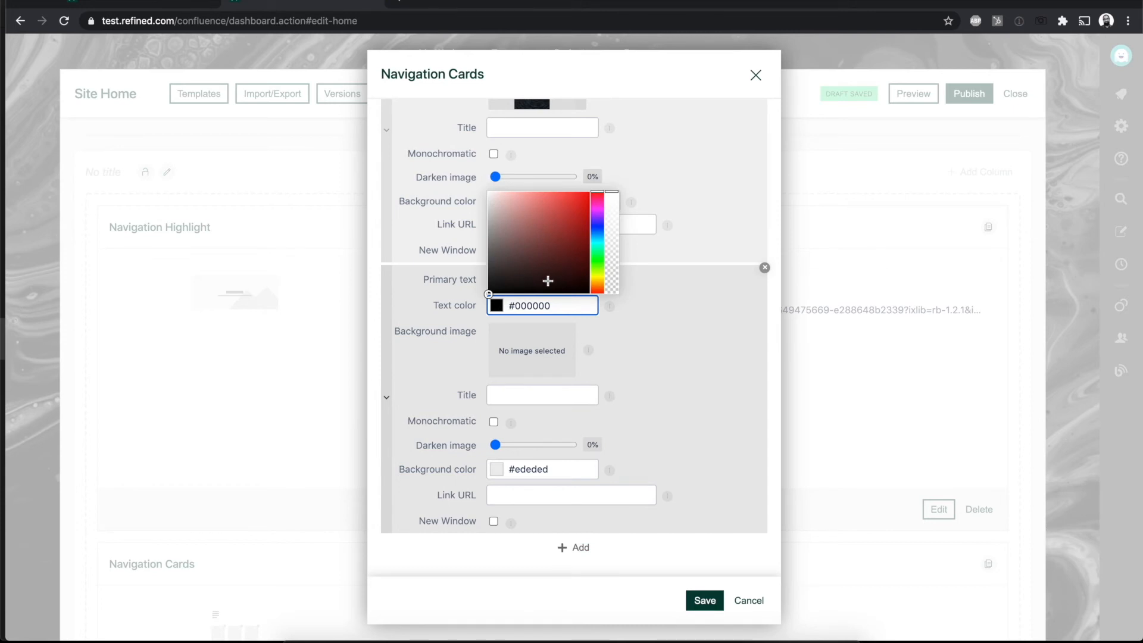
left_click_drag(490, 293, 484, 177)
left_click(614, 357)
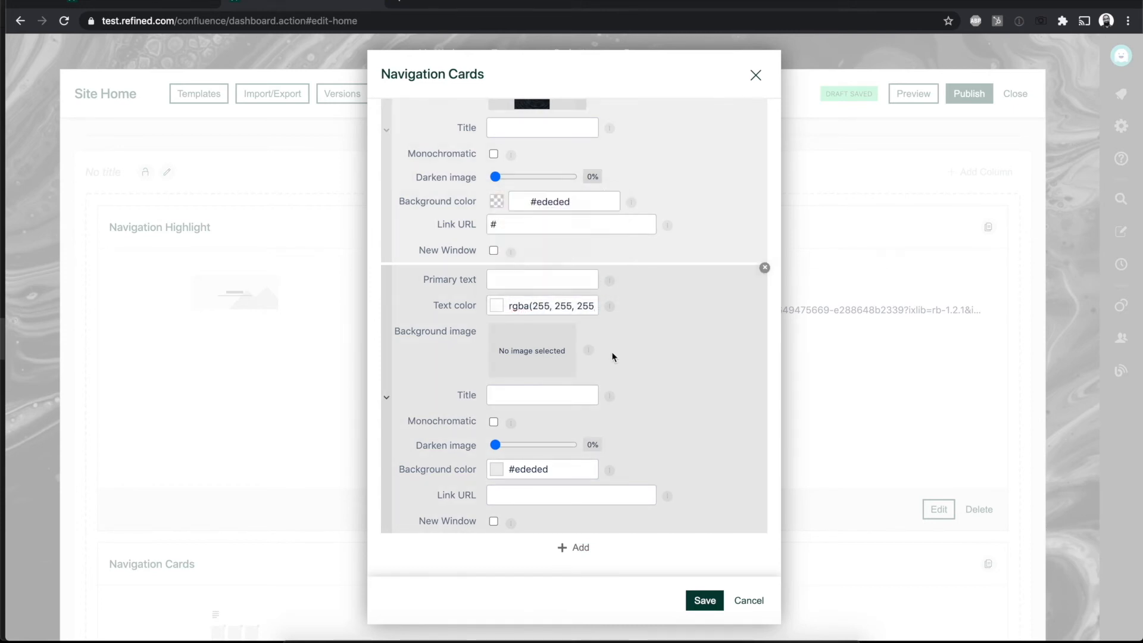
Step: Give the third card the primary text Sales, background image abs1.jpeg and link URL #
left_click(552, 279)
left_click(544, 306)
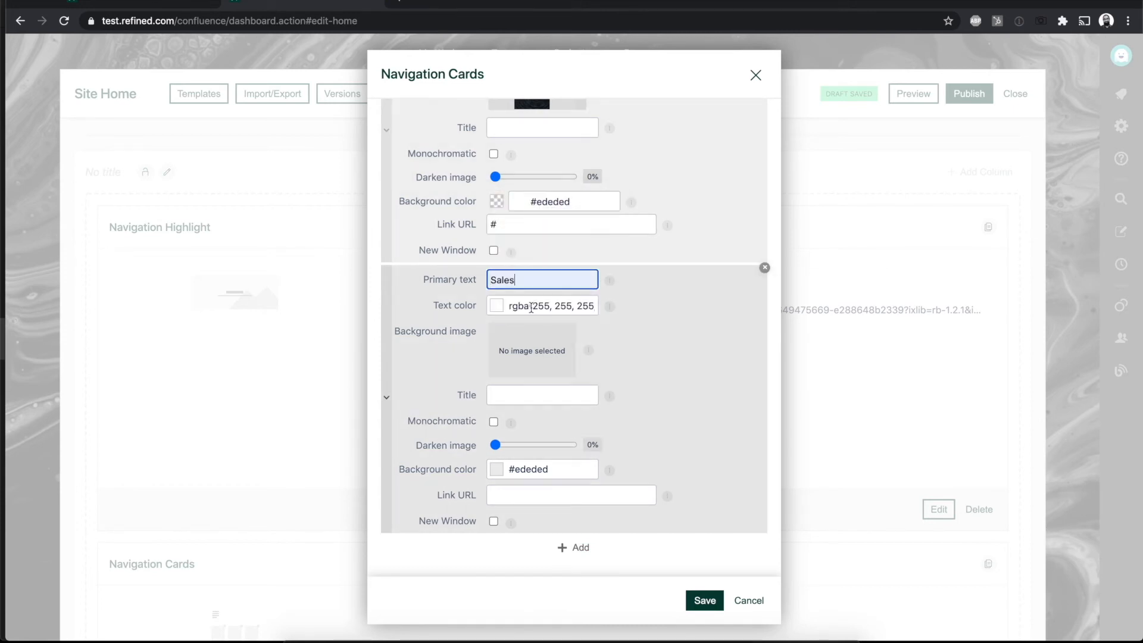
left_click(532, 350)
scroll(503, 505, "down", 5)
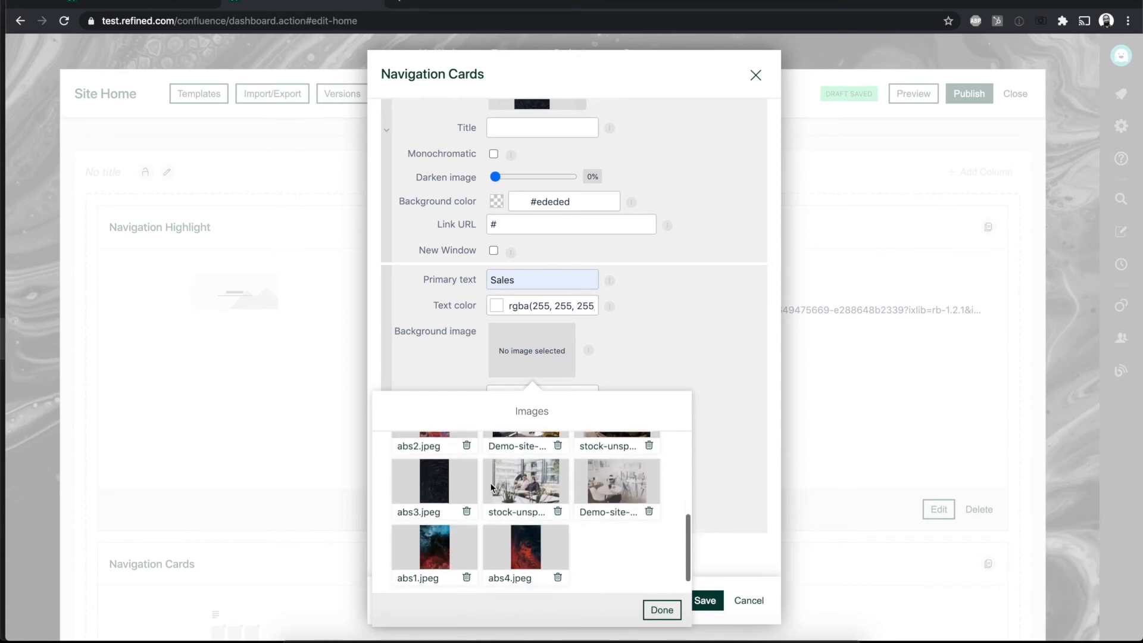
left_click(437, 525)
left_click(723, 388)
left_click(533, 496)
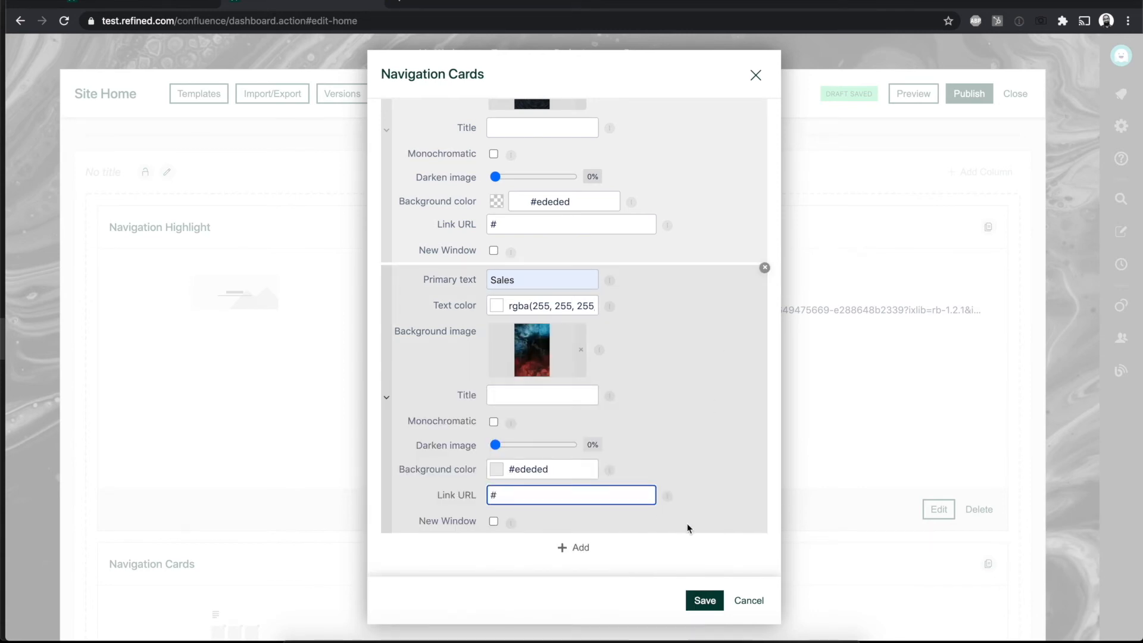
Step: Save the Navigation Cards module and publish the Site Home
left_click(706, 601)
scroll(702, 424, "down", 4)
scroll(701, 421, "up", 10)
left_click(966, 213)
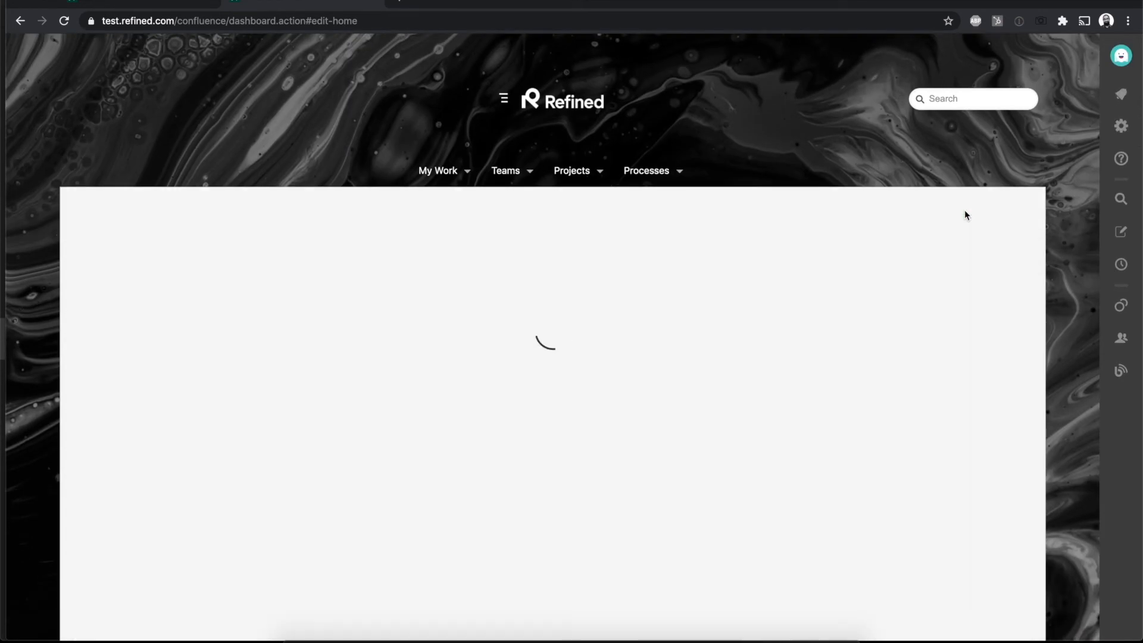
Step: Review the HR, IT and Sales cards on the published home page and try the Sales card's link
scroll(790, 342, "down", 2)
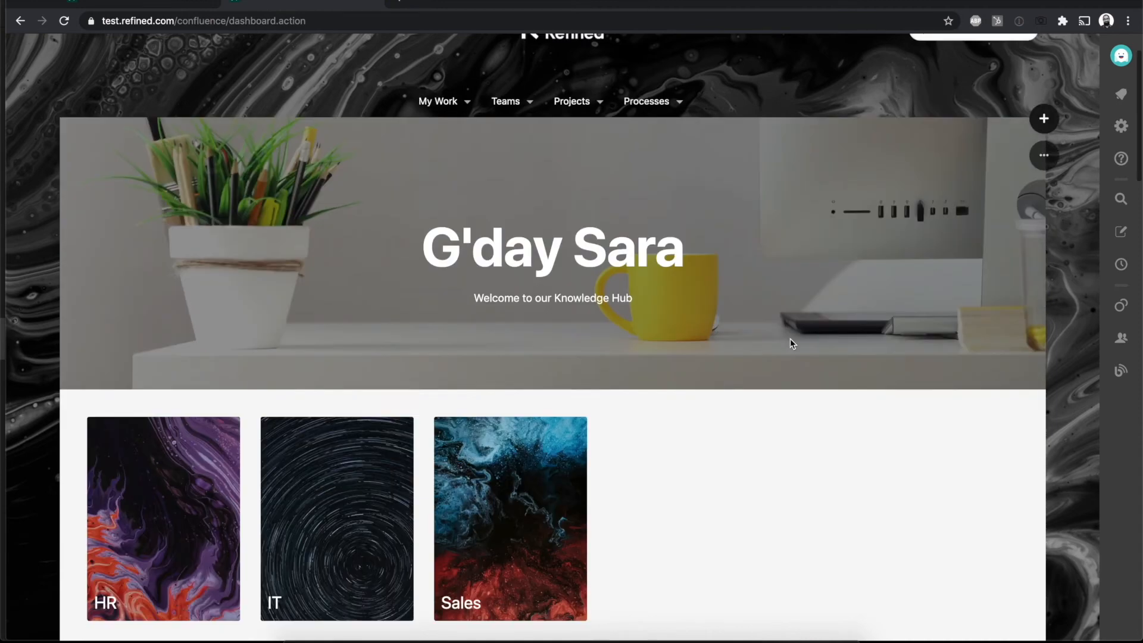
scroll(790, 344, "down", 4)
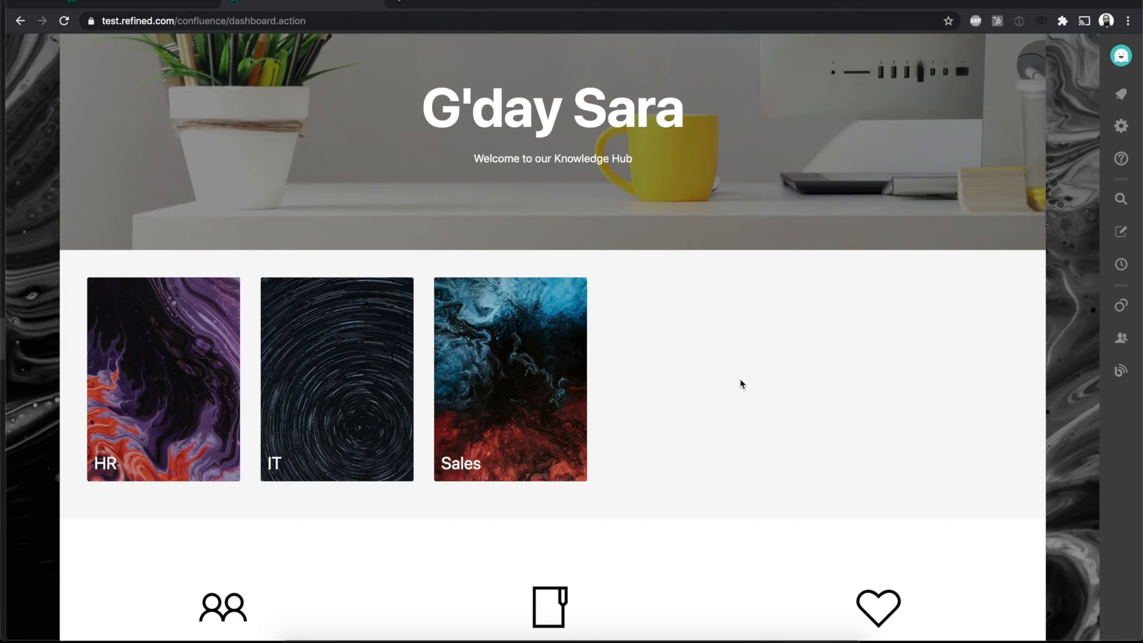
left_click(517, 383)
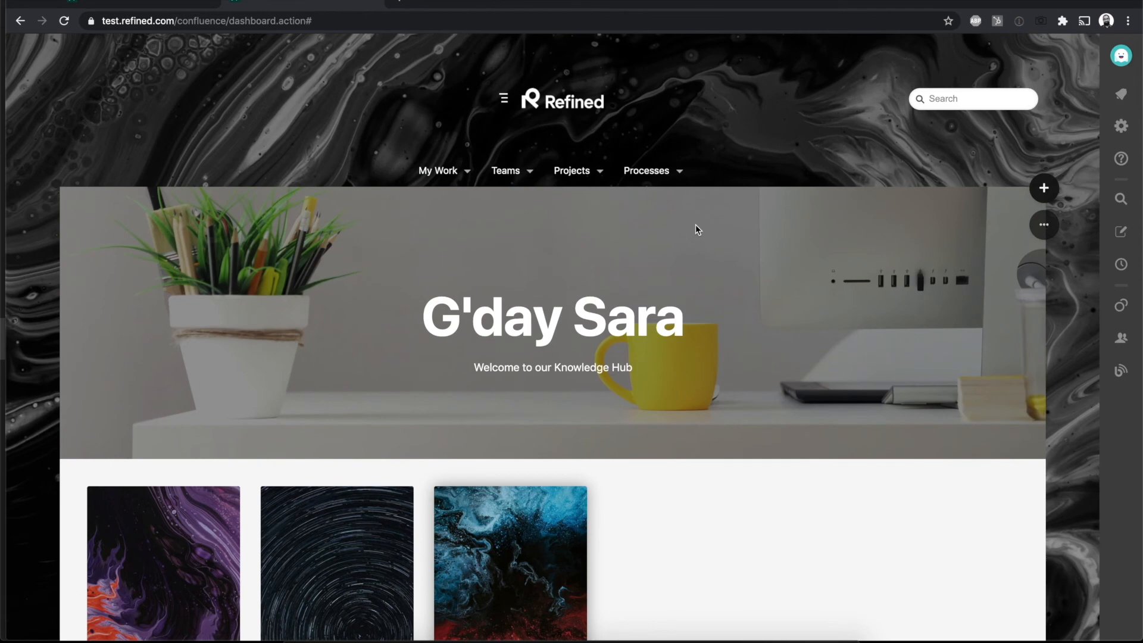
Step: Reopen the Site Home in the layout editor
mouse_move(1044, 224)
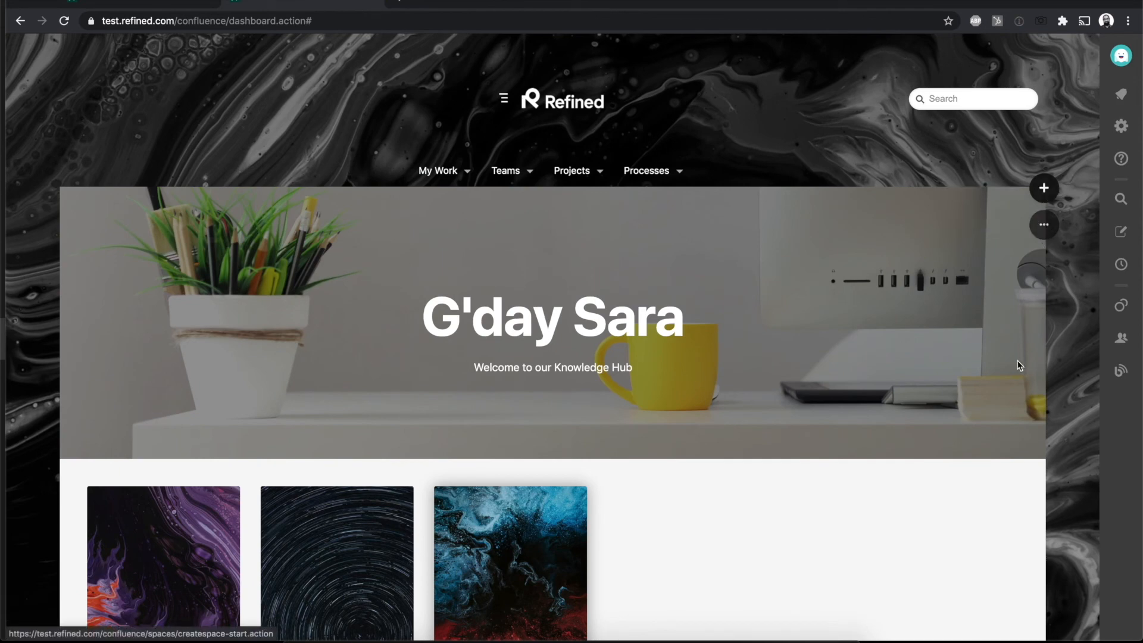
scroll(1019, 364, "down", 7)
scroll(1018, 366, "up", 5)
scroll(1018, 366, "up", 2)
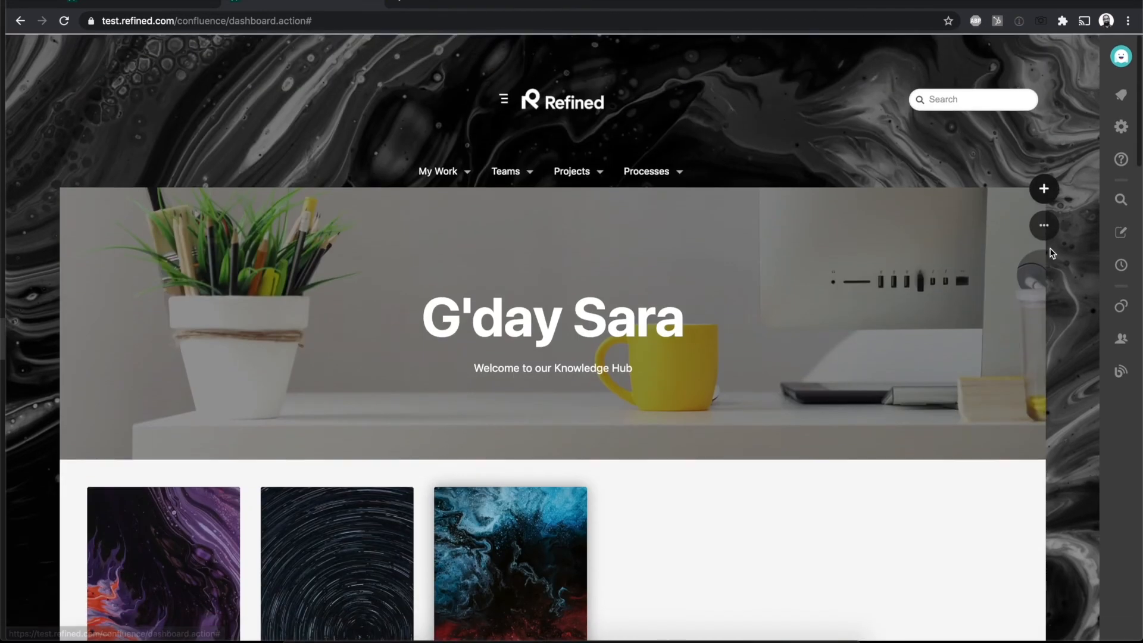
left_click(1044, 224)
left_click(991, 276)
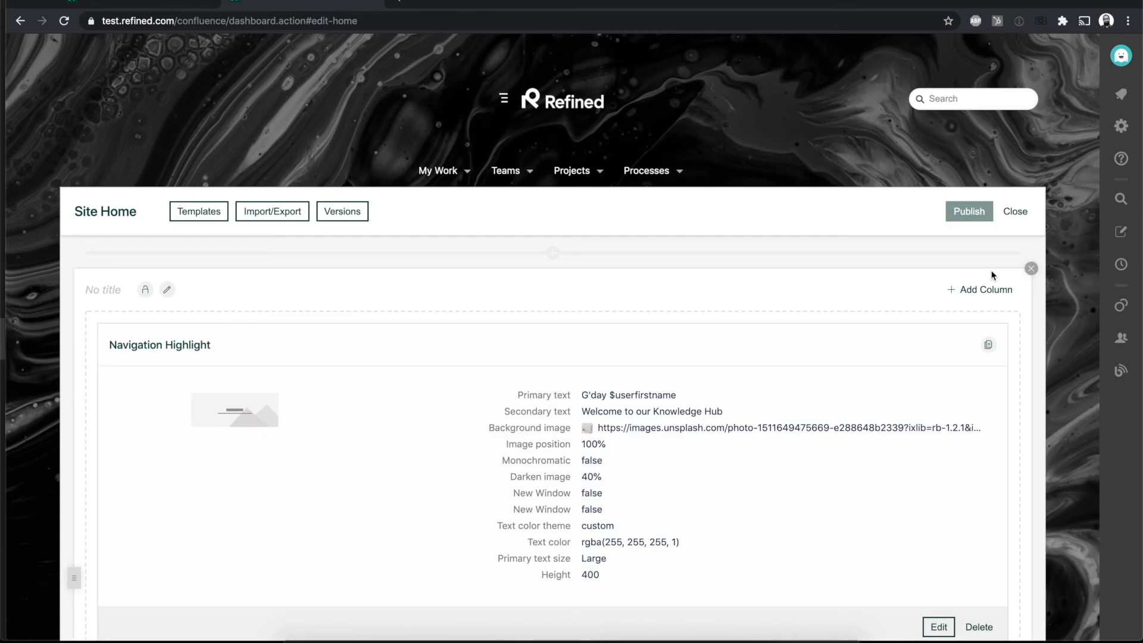
Step: Delete the Navigation Cards module from the first section
scroll(993, 275, "down", 6)
left_click(979, 456)
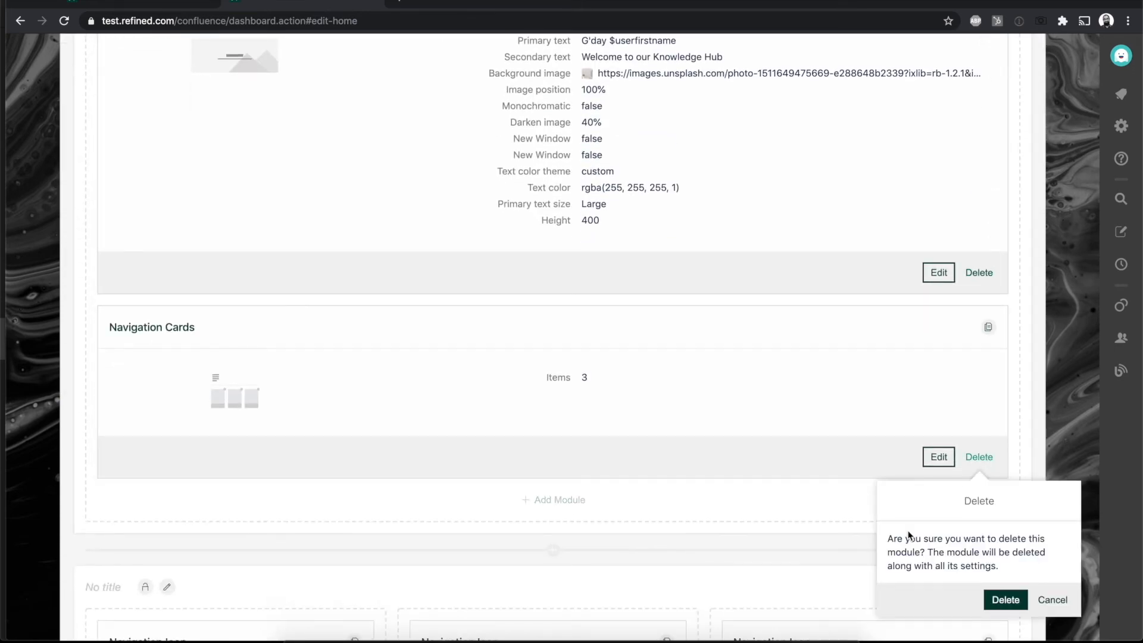
left_click(1010, 599)
scroll(723, 480, "down", 3)
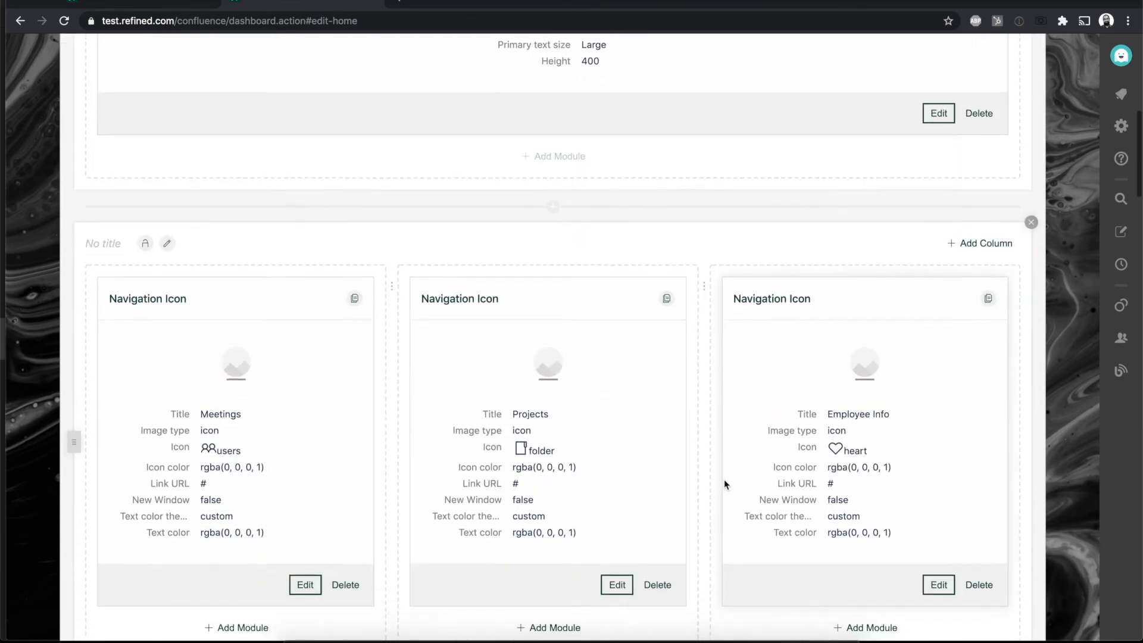
Step: Browse the navigation, search and content modules available for the first section without adding one
scroll(724, 479, "up", 2)
left_click(560, 225)
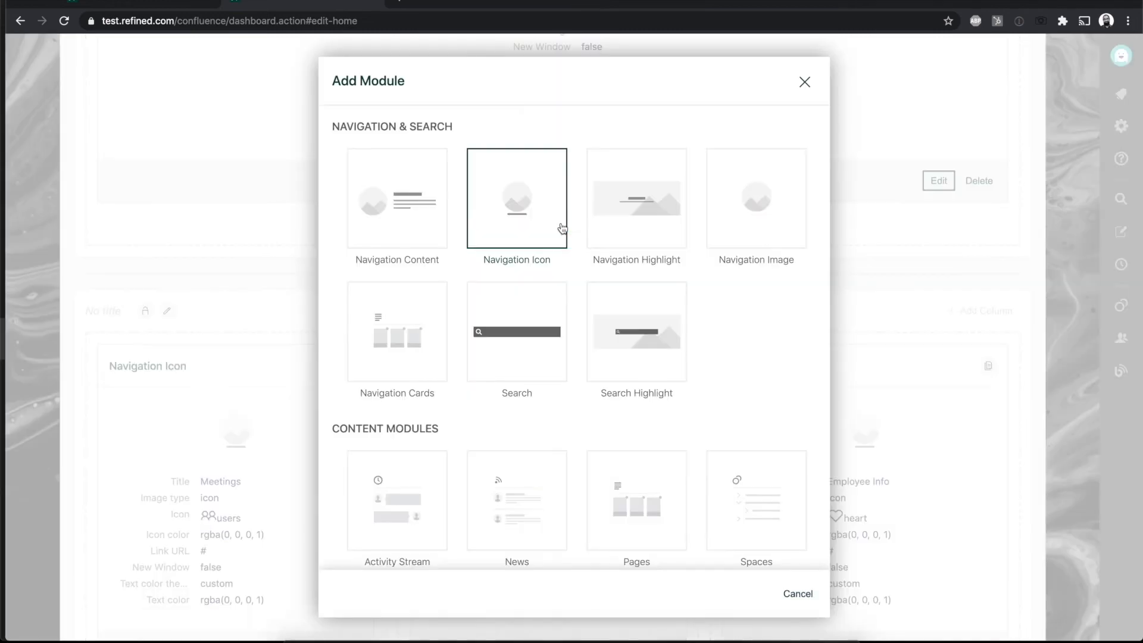
scroll(562, 227, "down", 4)
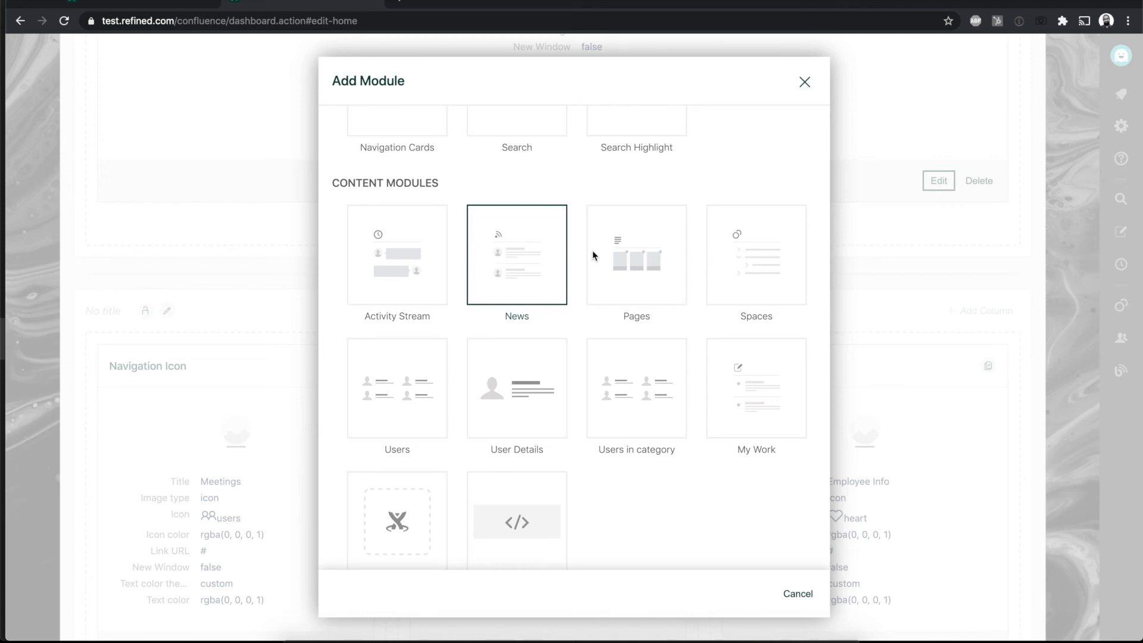
scroll(708, 471, "down", 1)
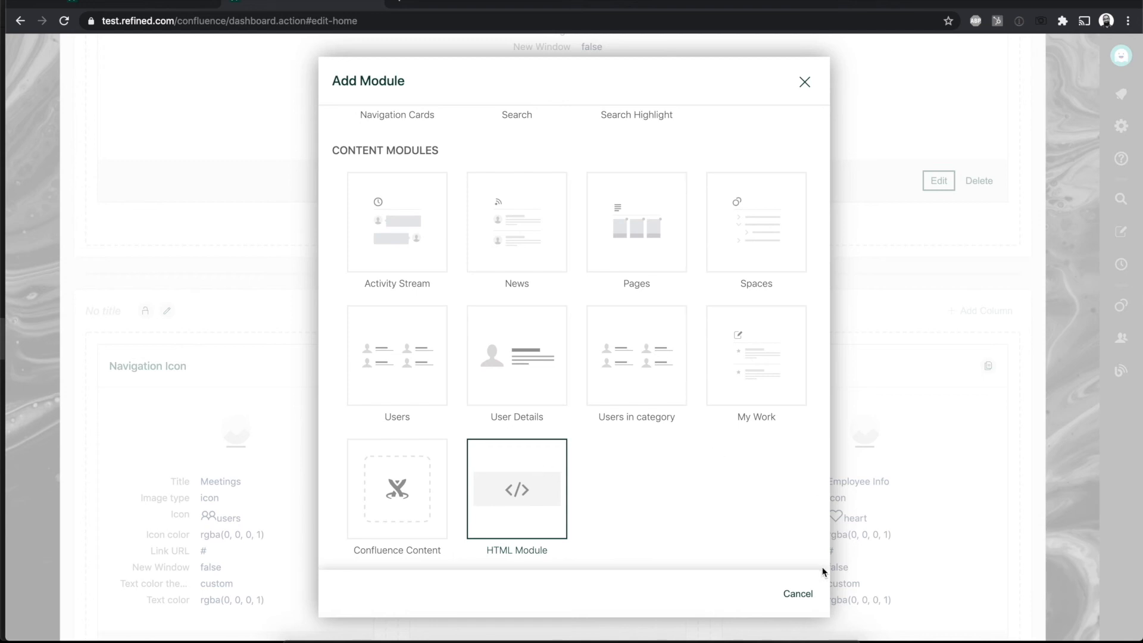
left_click(801, 594)
Step: Review the Site Home's version history and its restore options, and leave the version list
scroll(781, 327, "up", 7)
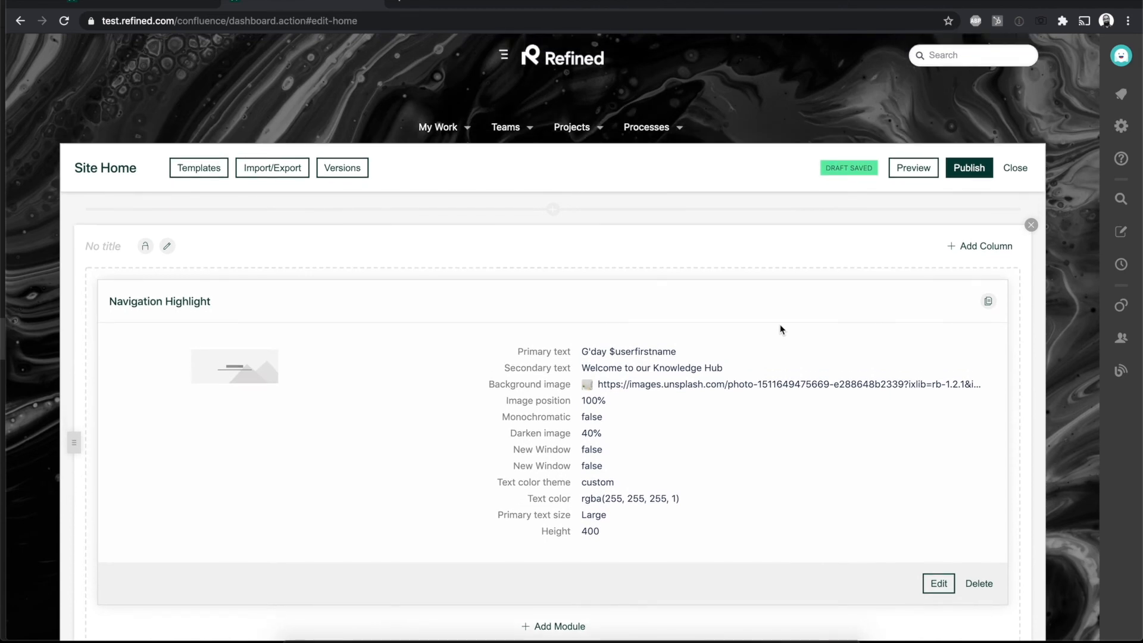
scroll(782, 329, "up", 1)
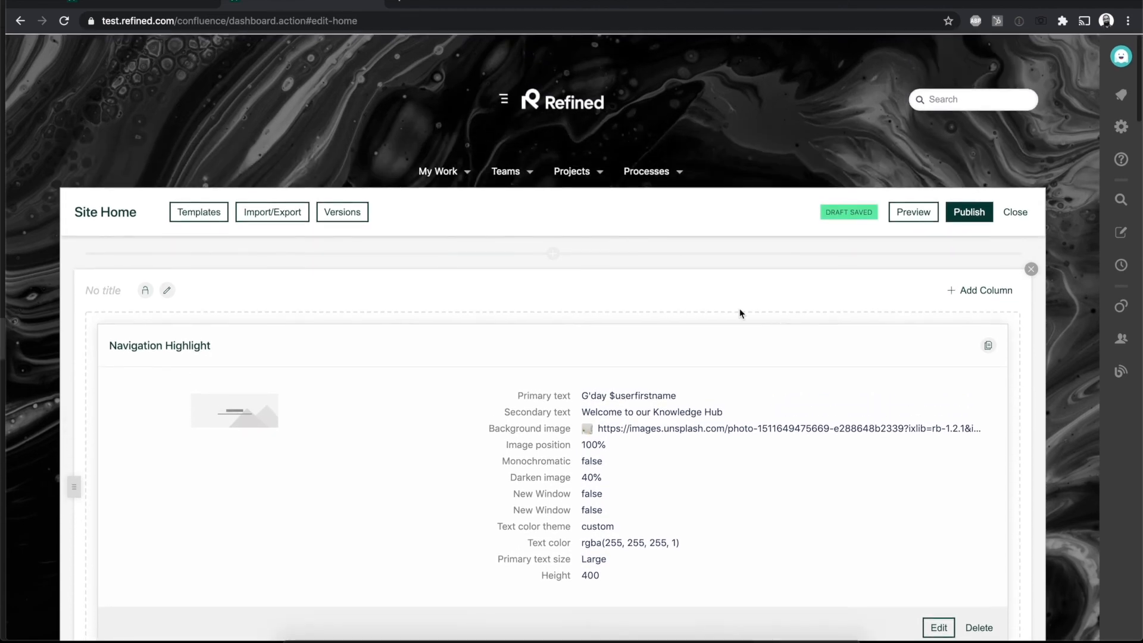
left_click(342, 212)
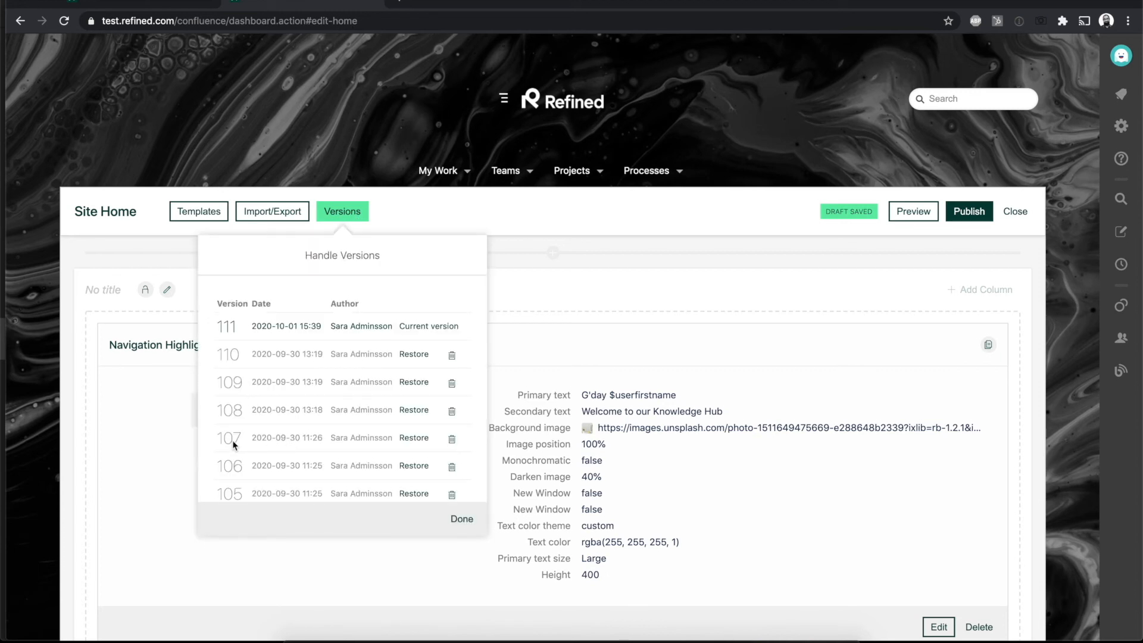
scroll(324, 437, "down", 1)
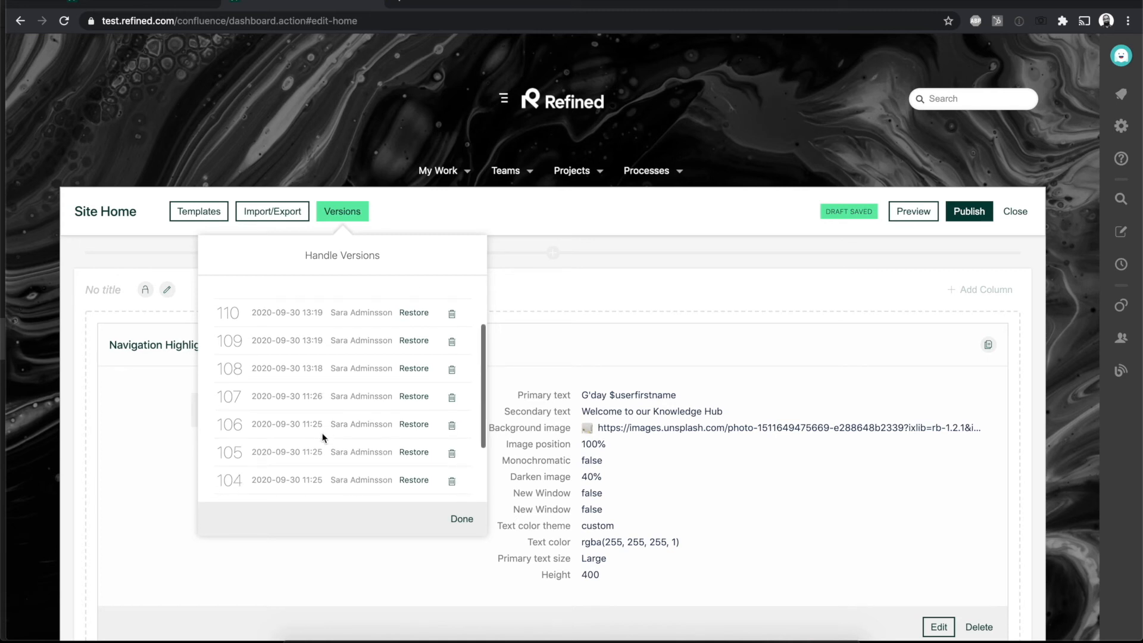
scroll(324, 437, "up", 1)
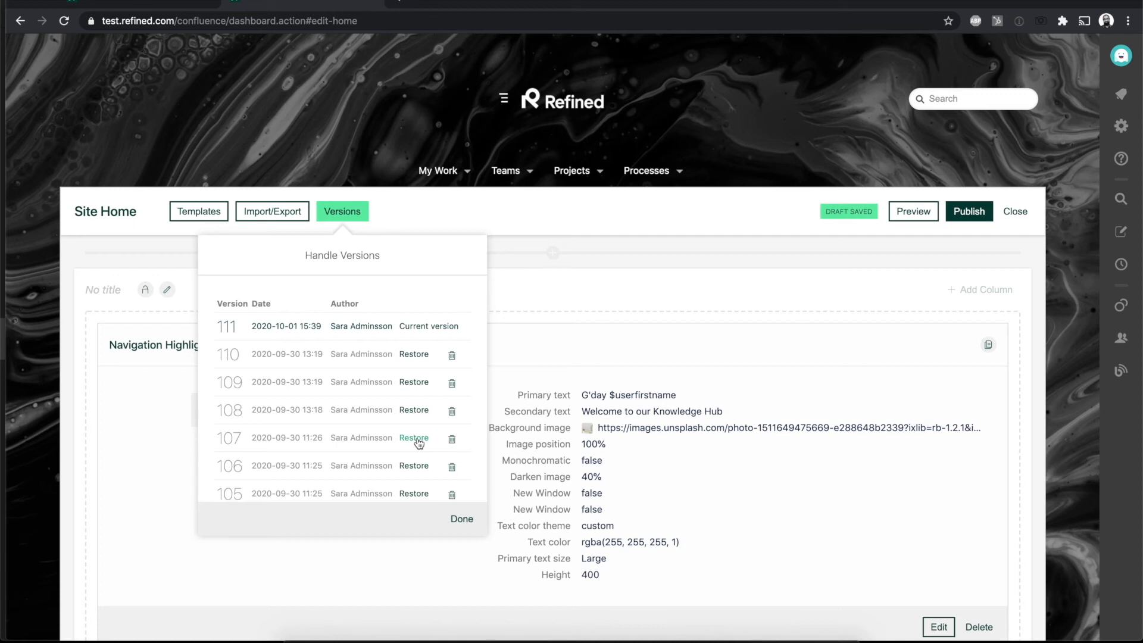
left_click(462, 518)
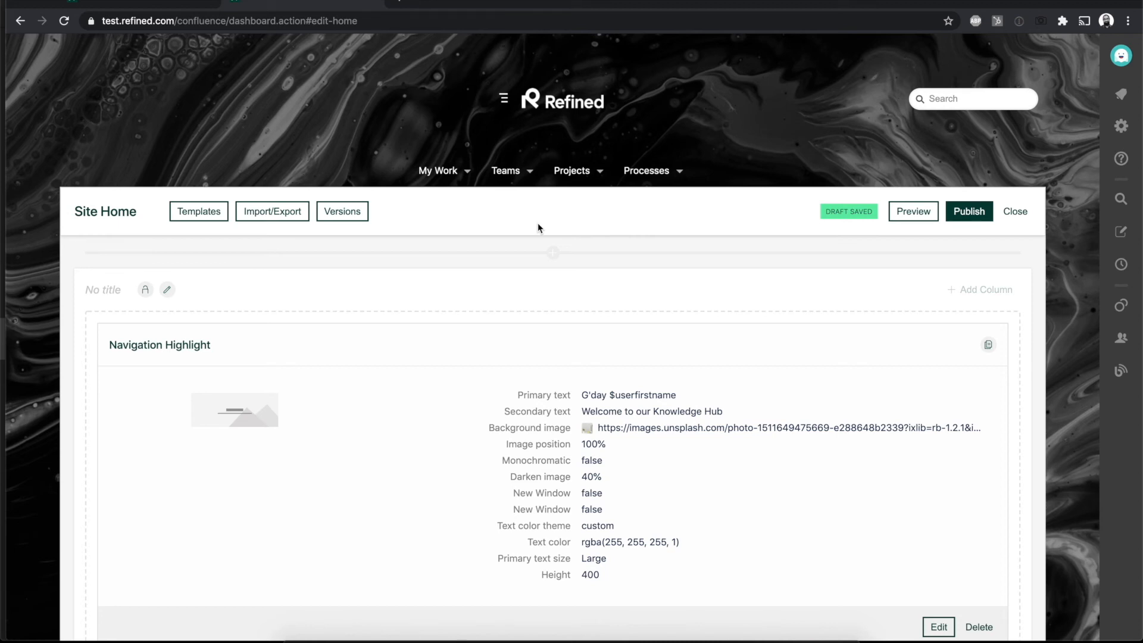
Step: Publish the Site Home draft and reopen the page in the layout editor
left_click(282, 218)
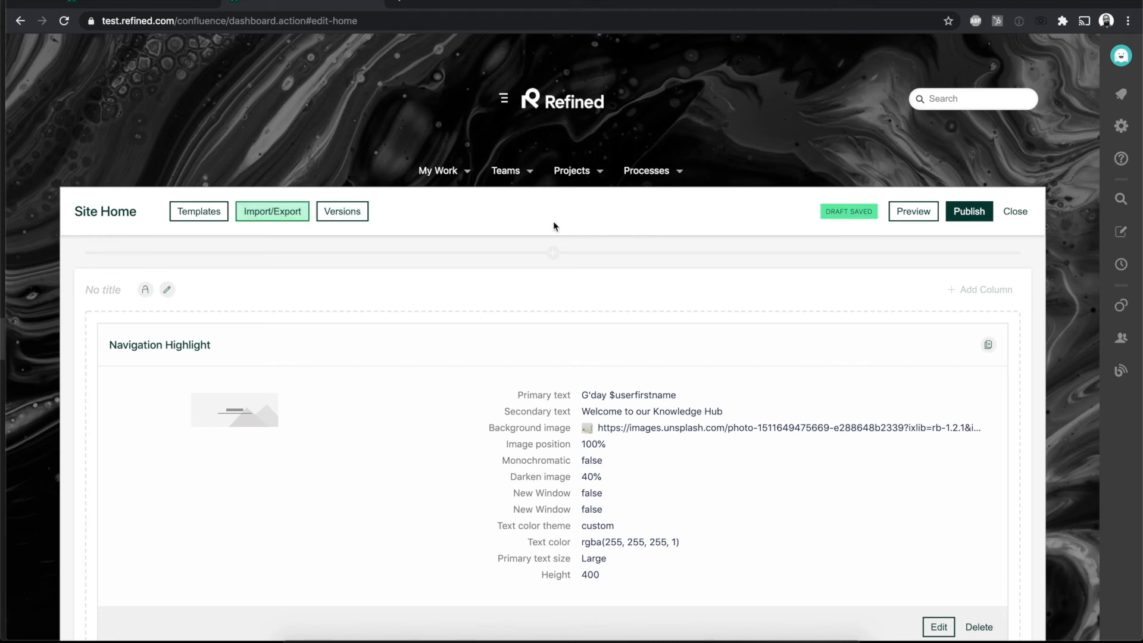
left_click(948, 214)
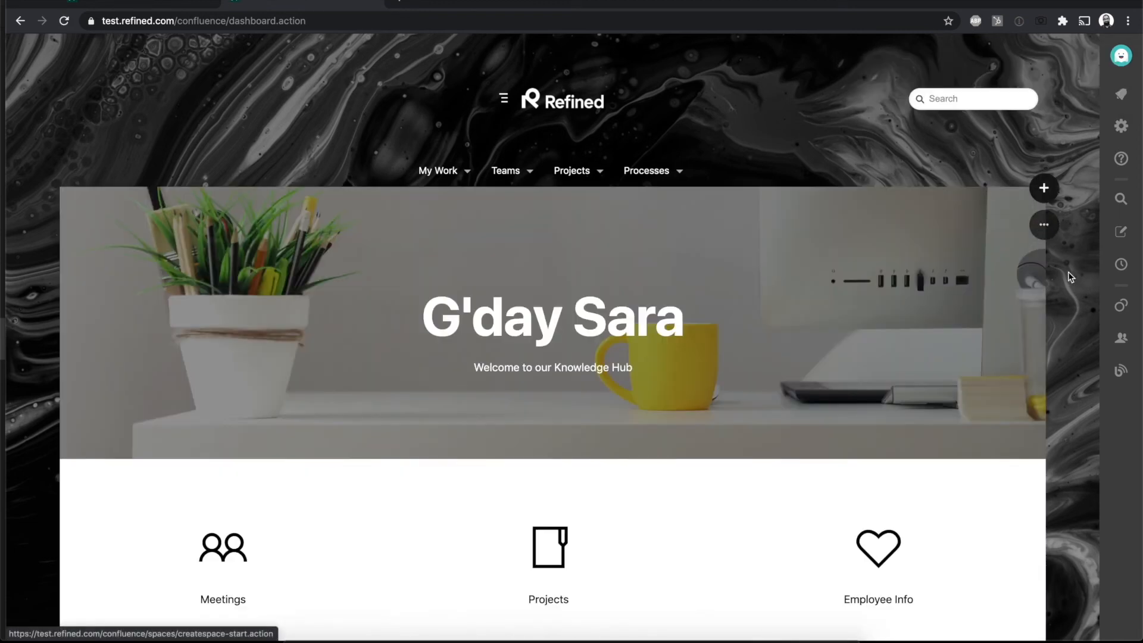
left_click(1044, 225)
left_click(987, 269)
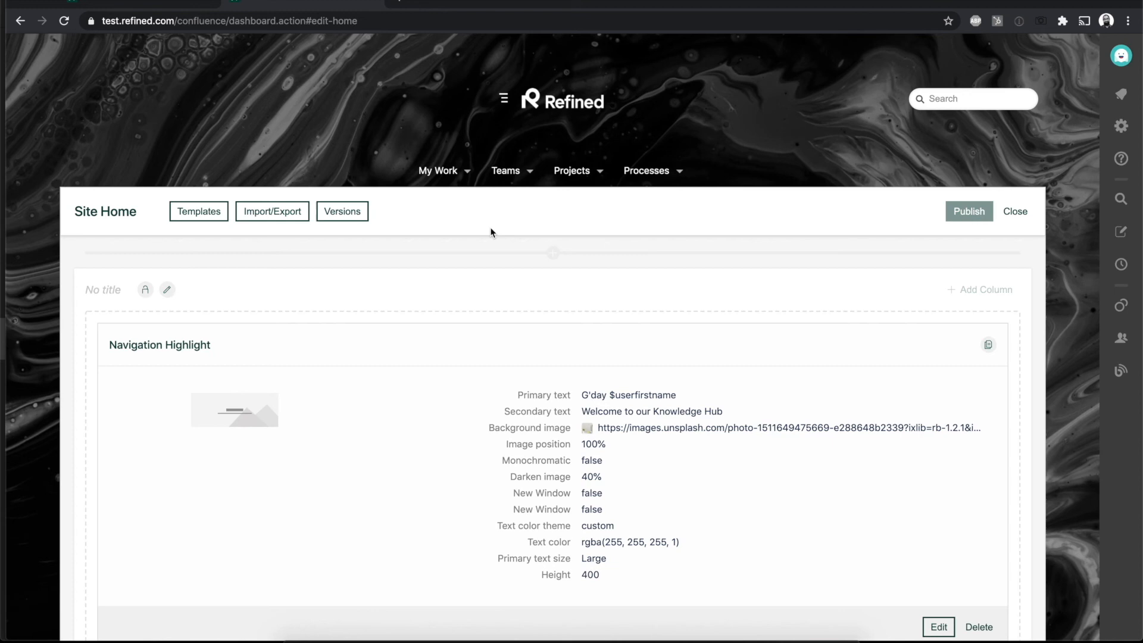
Step: Export the current version of the Site Home layout as a download and close the layout editor
left_click(276, 214)
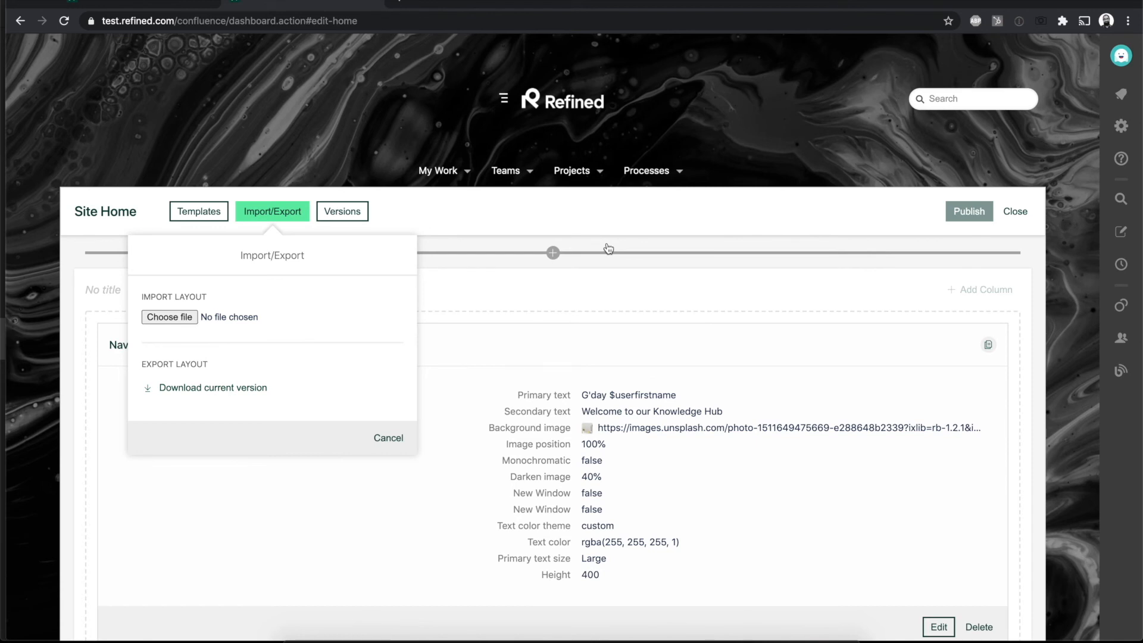
left_click(241, 388)
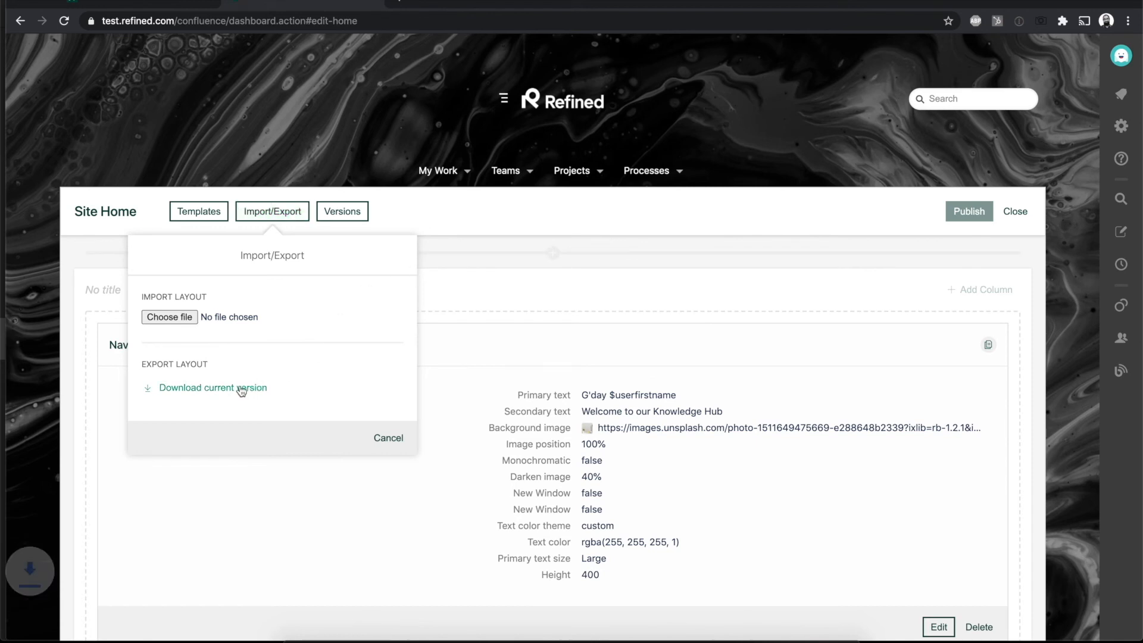
left_click(394, 439)
left_click(1015, 212)
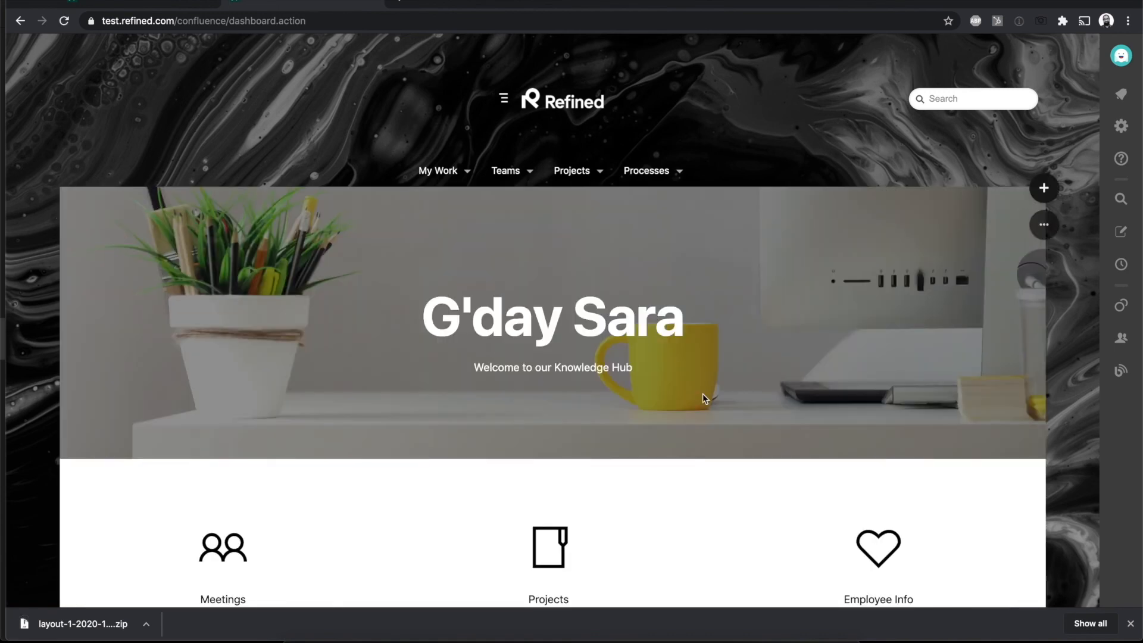
Step: Review the Site Home's sections from the welcome banner down to the Team, Project and IT Service Home links
scroll(749, 443, "down", 8)
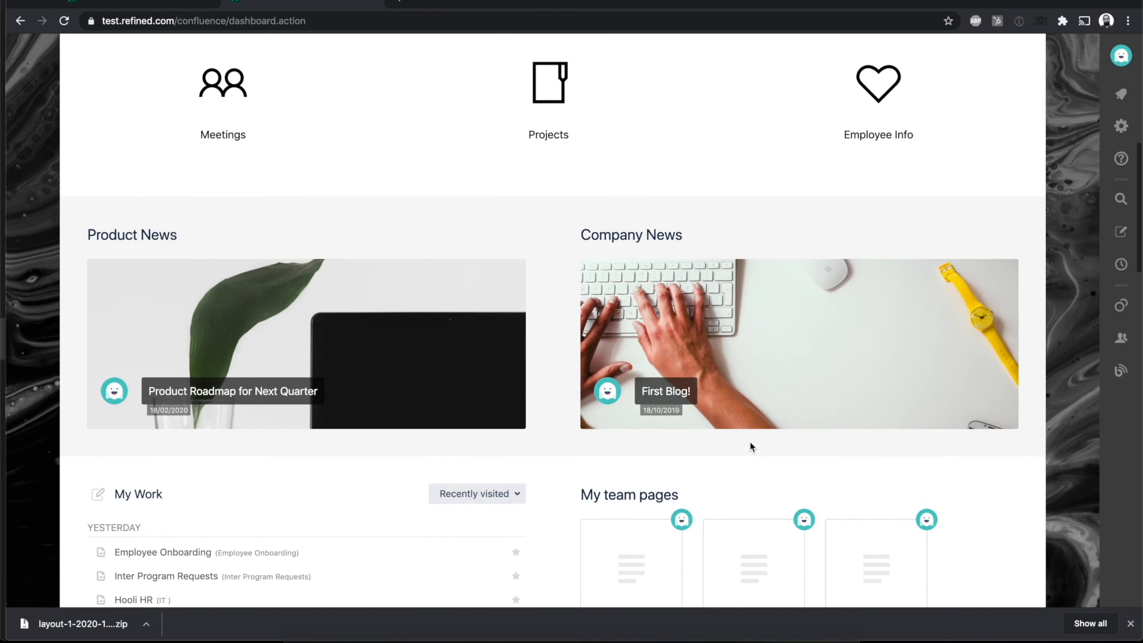
scroll(750, 446, "down", 2)
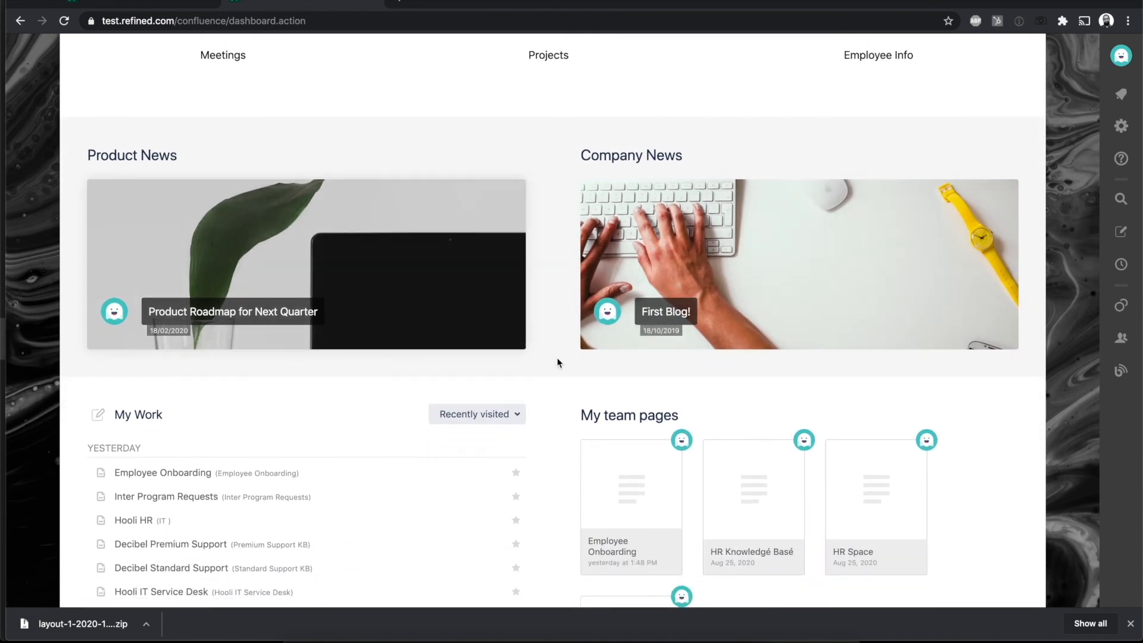
scroll(607, 381, "down", 4)
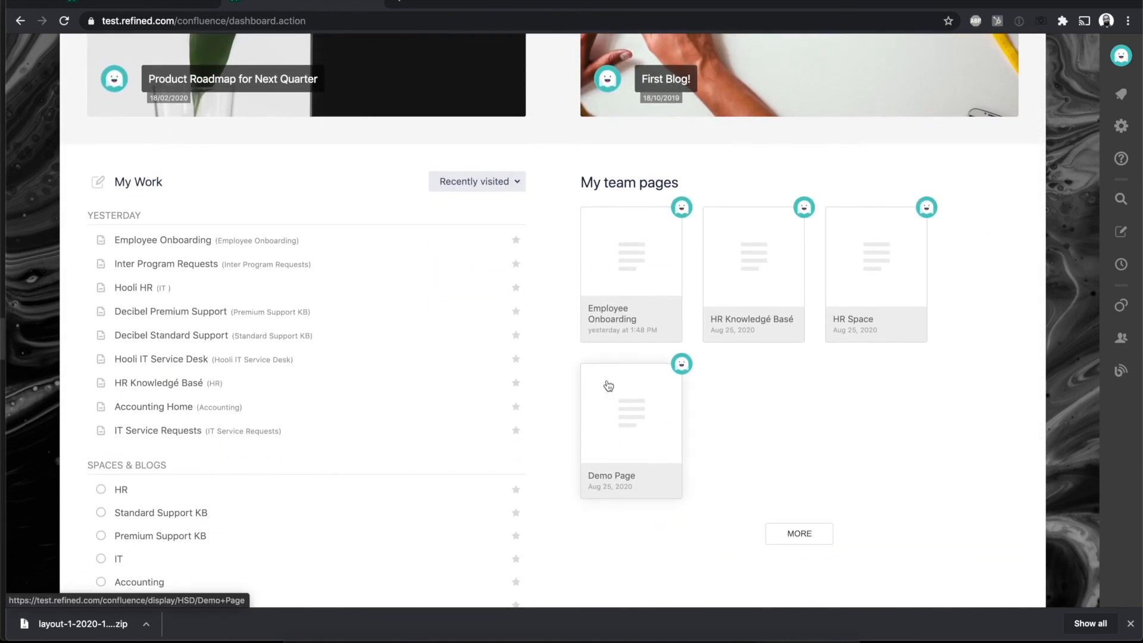
scroll(608, 385, "down", 8)
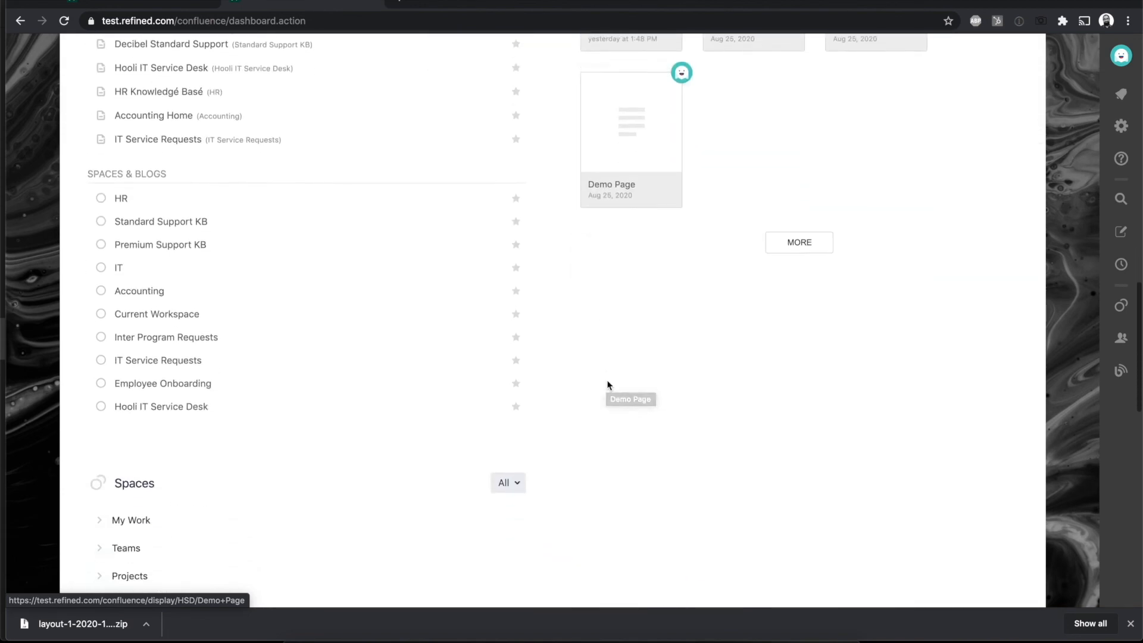
scroll(607, 385, "down", 9)
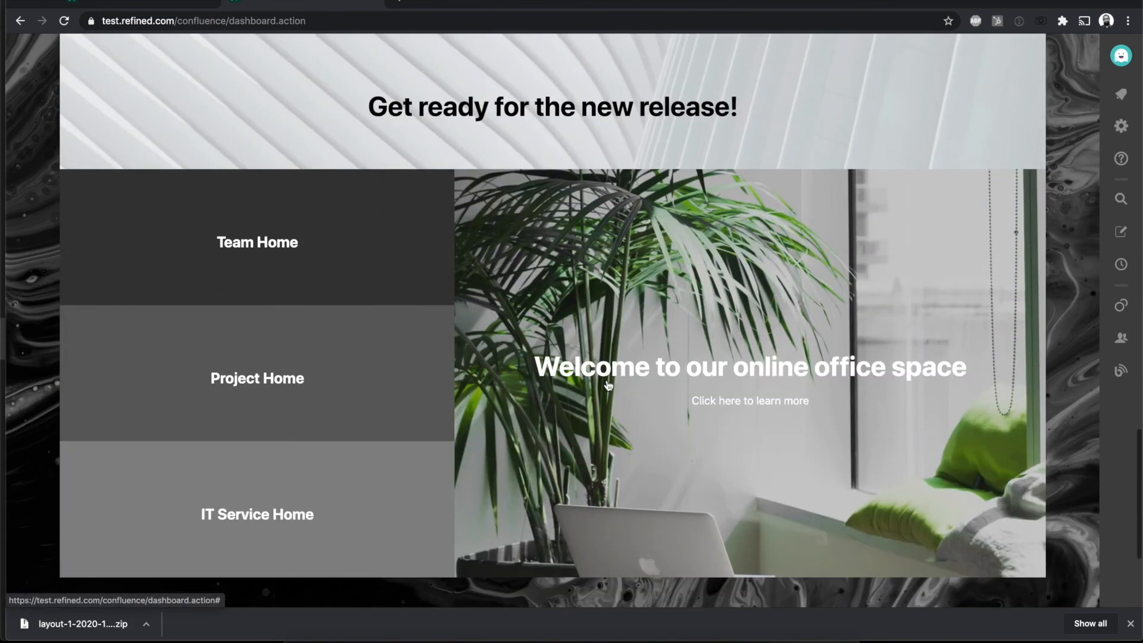
scroll(608, 385, "up", 20)
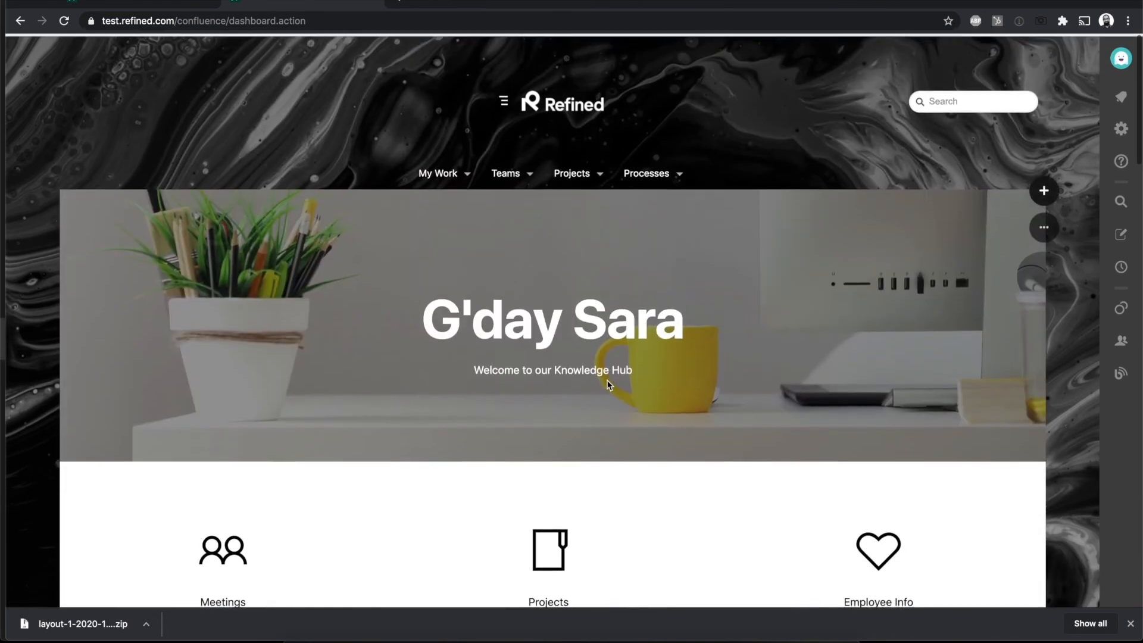
Step: Go to the My Work category page, look over its content and open its Category Home in the layout editor
left_click(440, 173)
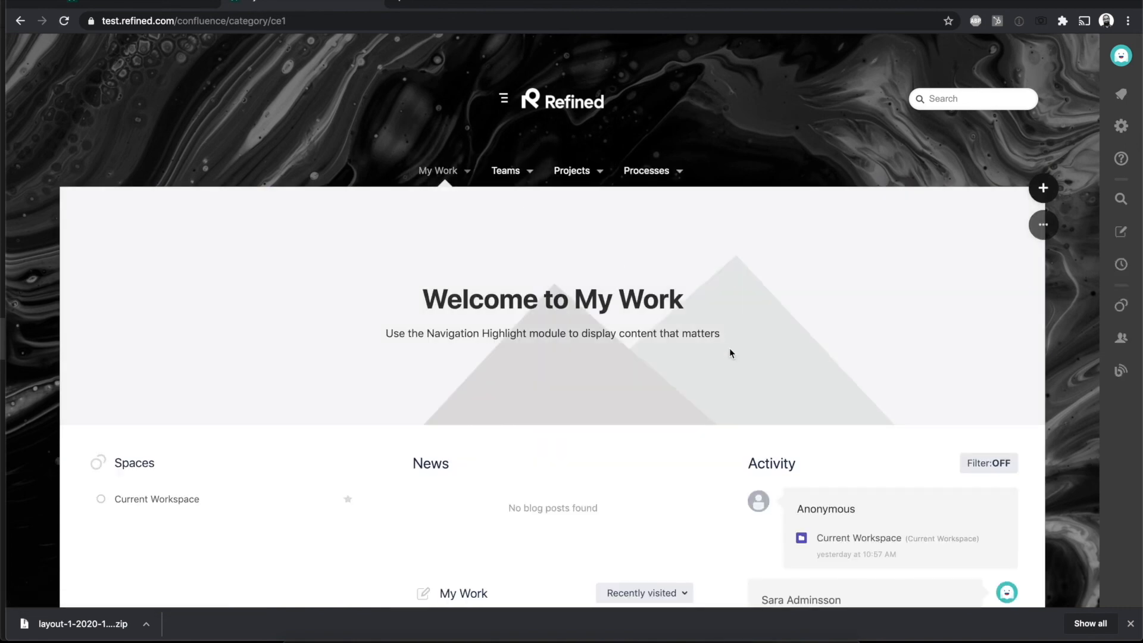
scroll(730, 348, "down", 3)
scroll(730, 348, "down", 6)
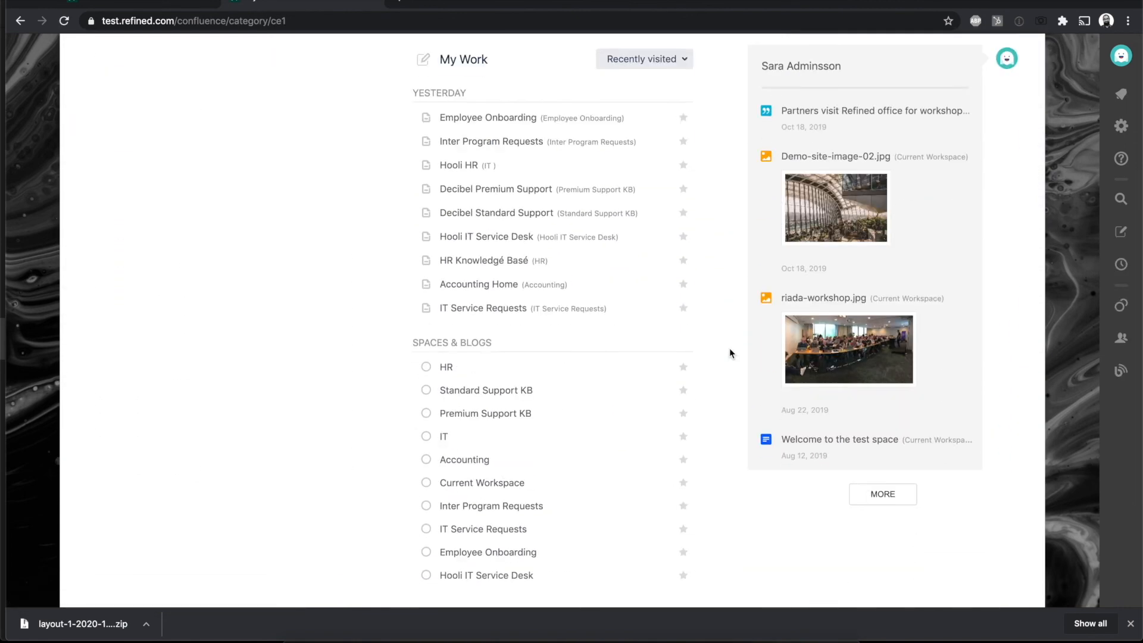
scroll(730, 347, "up", 10)
scroll(729, 347, "down", 1)
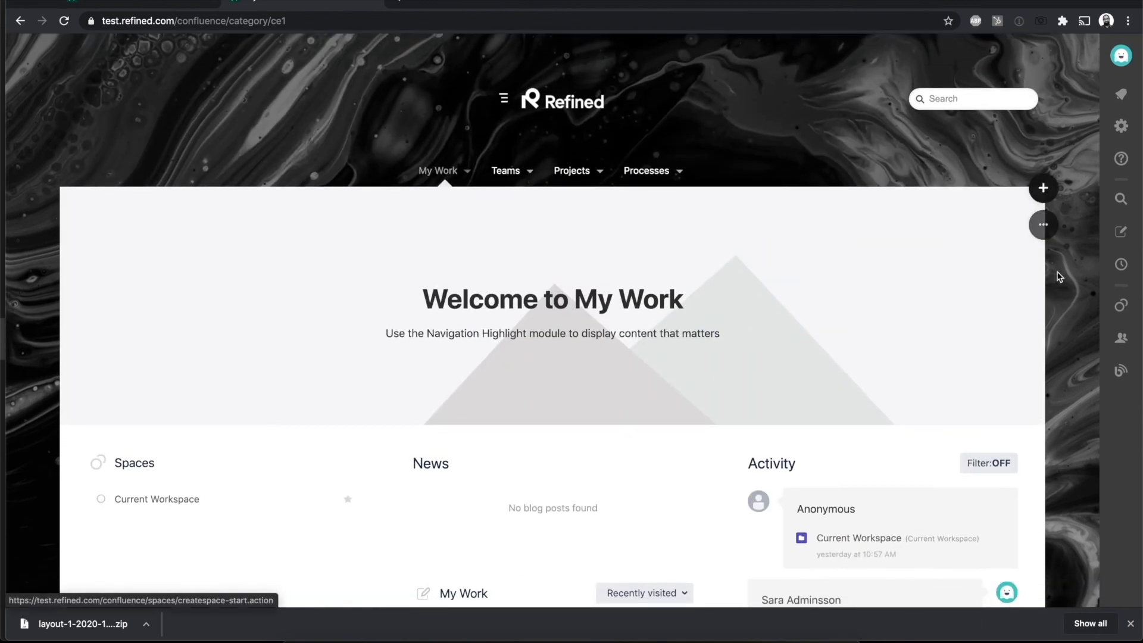
left_click(1042, 225)
left_click(1010, 275)
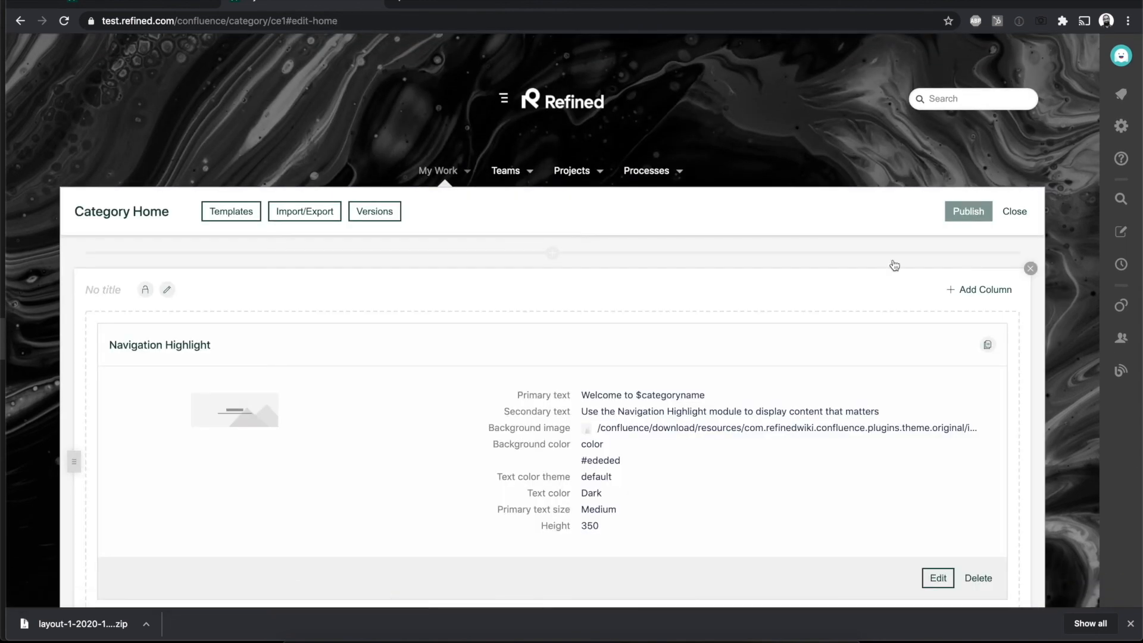
Step: Import layout-1-2020-10-01_15-41.zip from Downloads into the My Work Category Home and publish the page
left_click(305, 211)
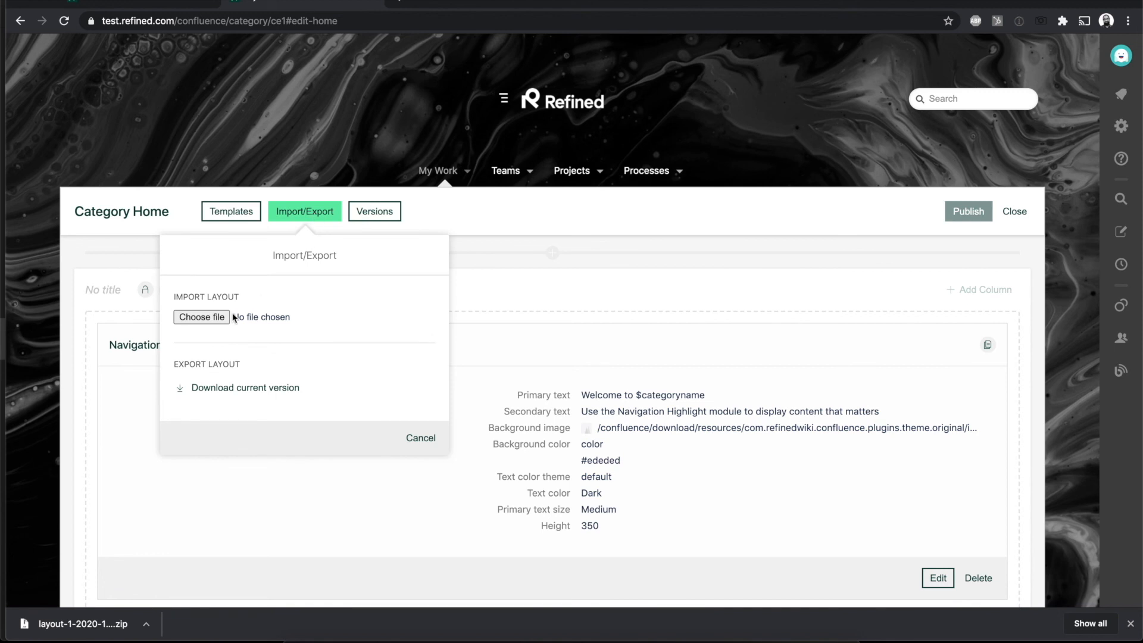
left_click(197, 316)
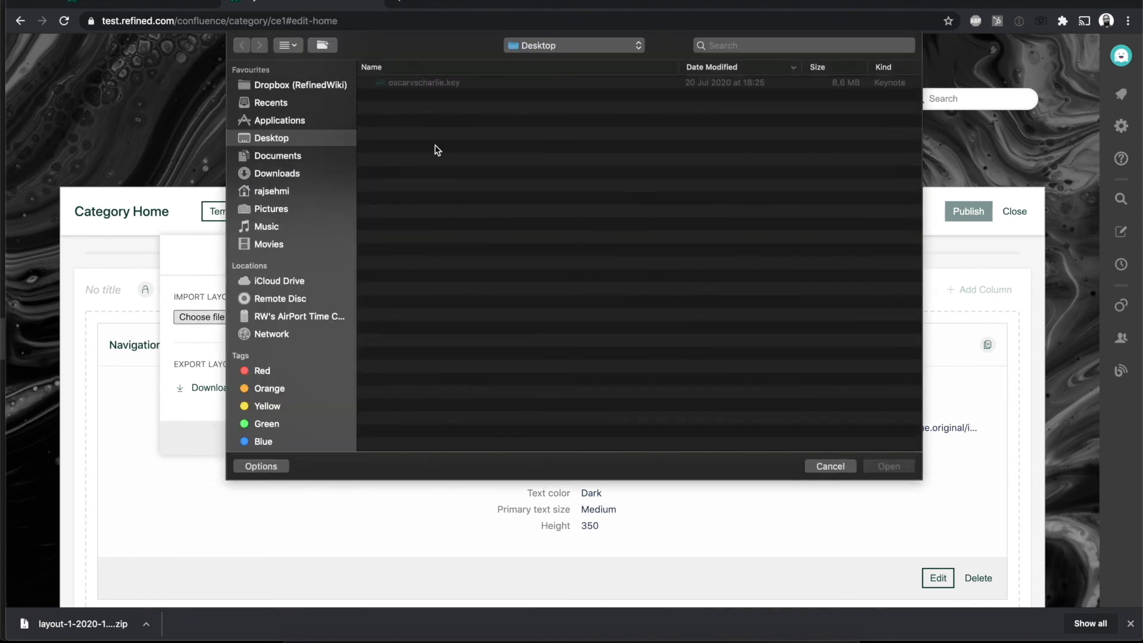
left_click(277, 174)
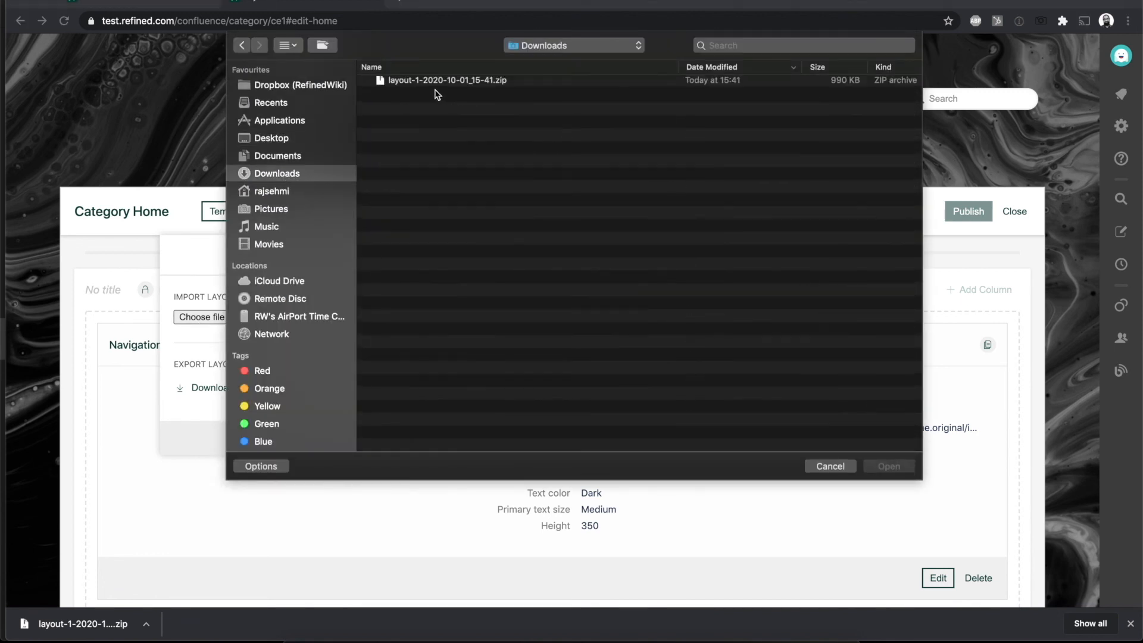
double_click(438, 85)
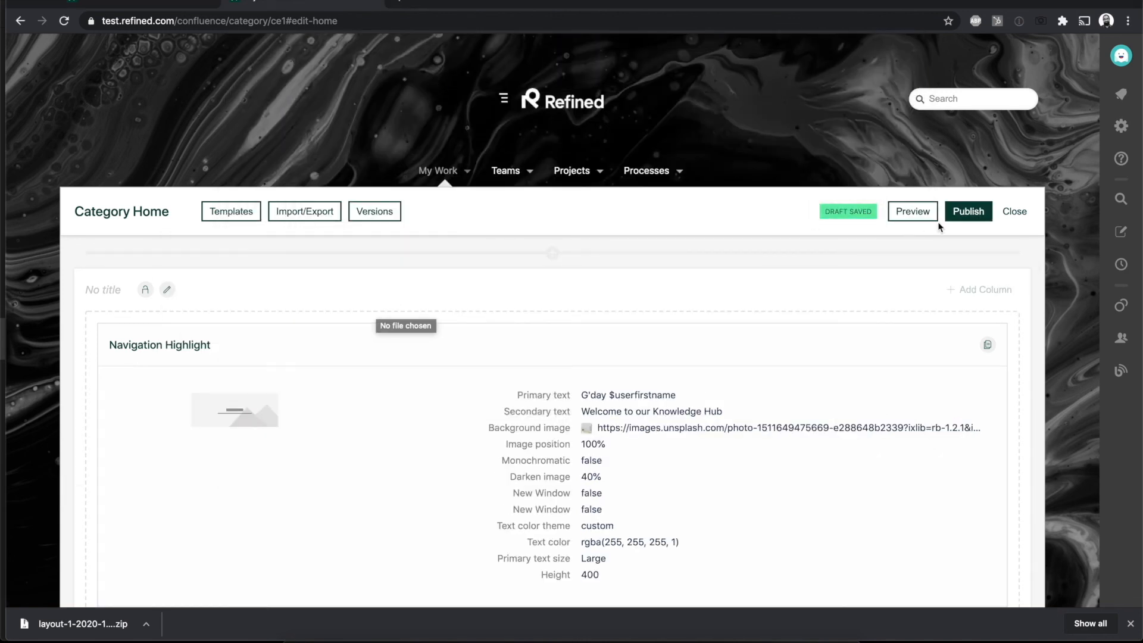
left_click(967, 213)
Step: Examine the published My Work page, including its news, My Work list and team pages sections
scroll(663, 405, "down", 8)
scroll(664, 409, "down", 15)
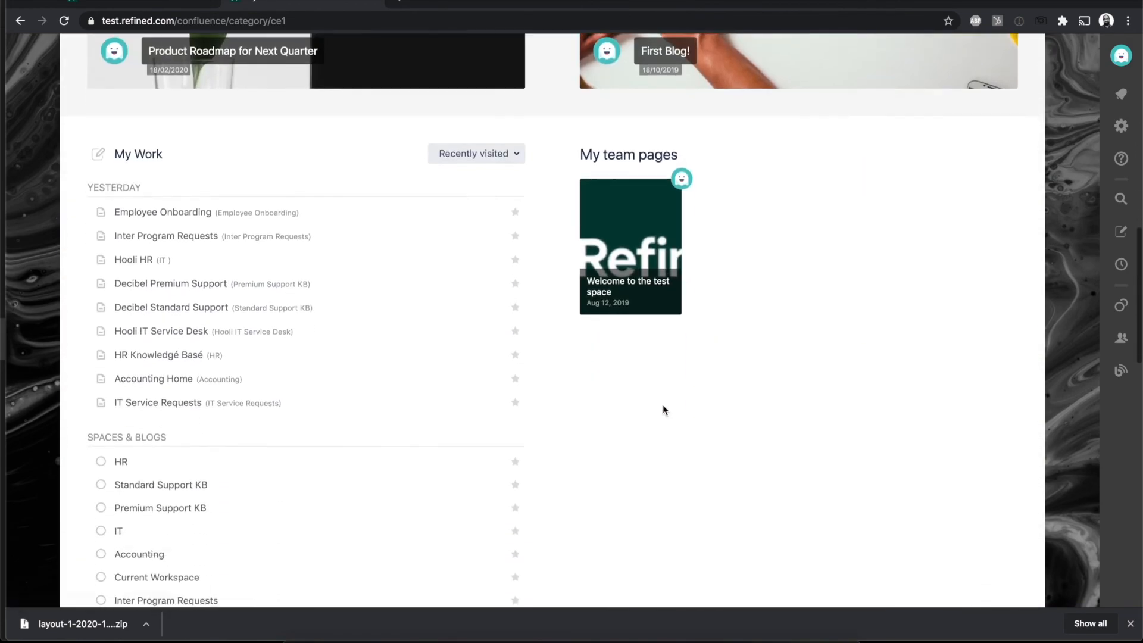
scroll(663, 410, "down", 6)
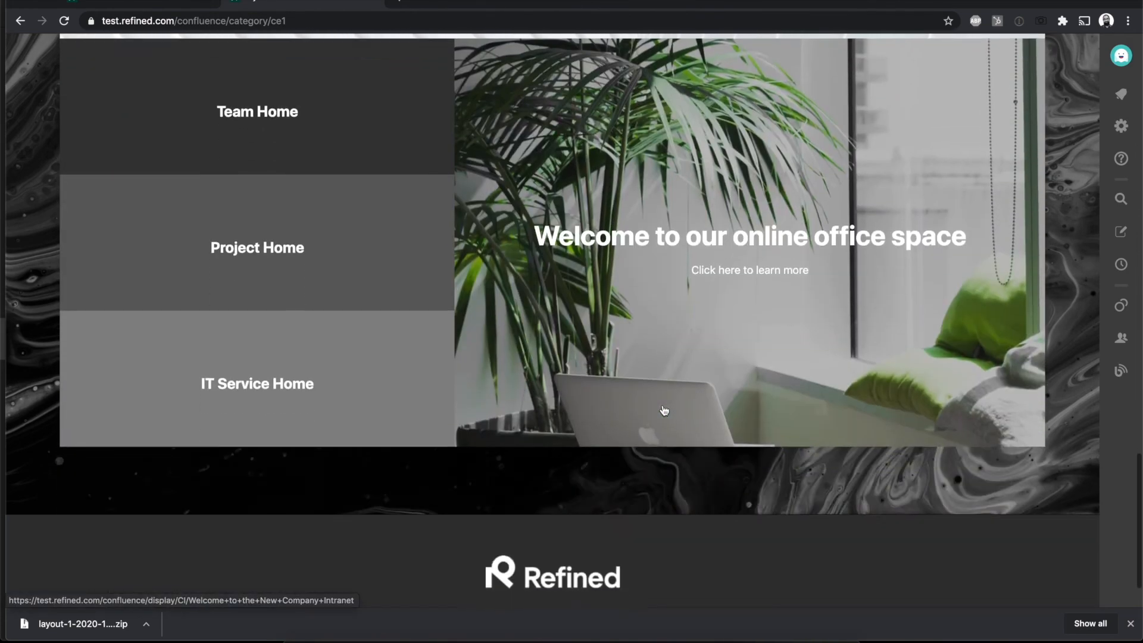
scroll(664, 410, "up", 20)
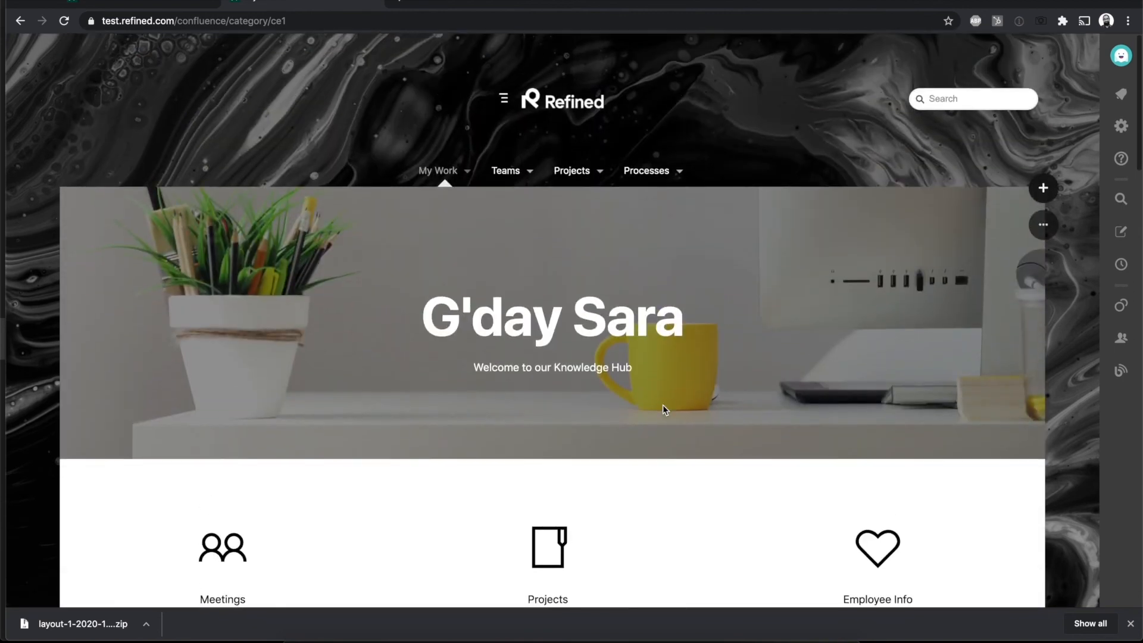
scroll(663, 404, "down", 8)
scroll(664, 410, "down", 2)
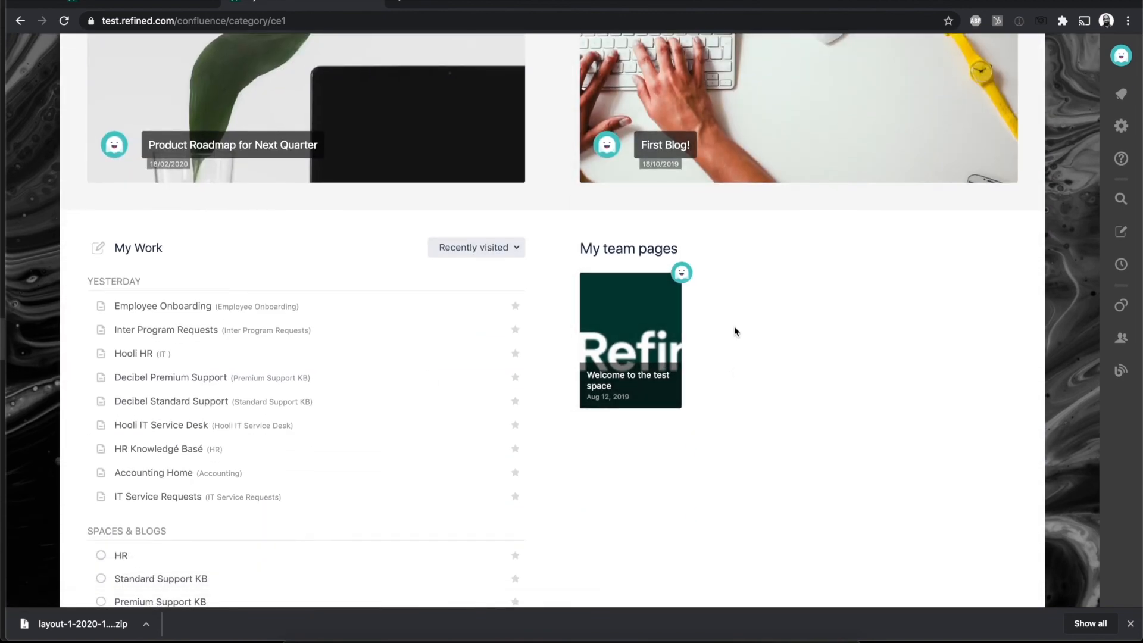
scroll(734, 326, "up", 6)
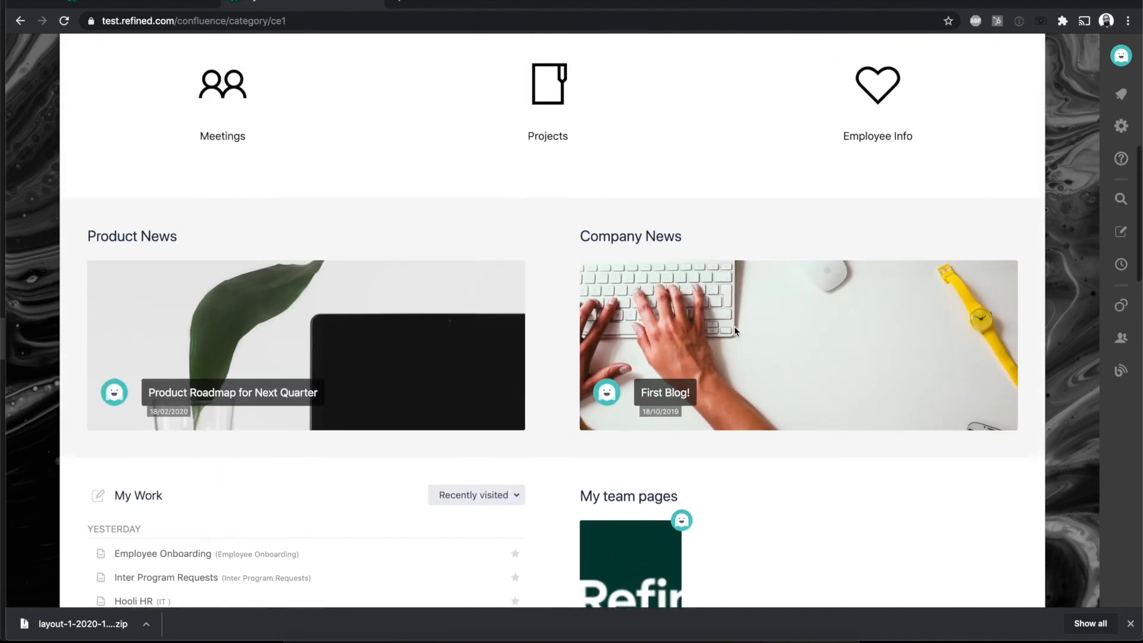
scroll(734, 327, "up", 7)
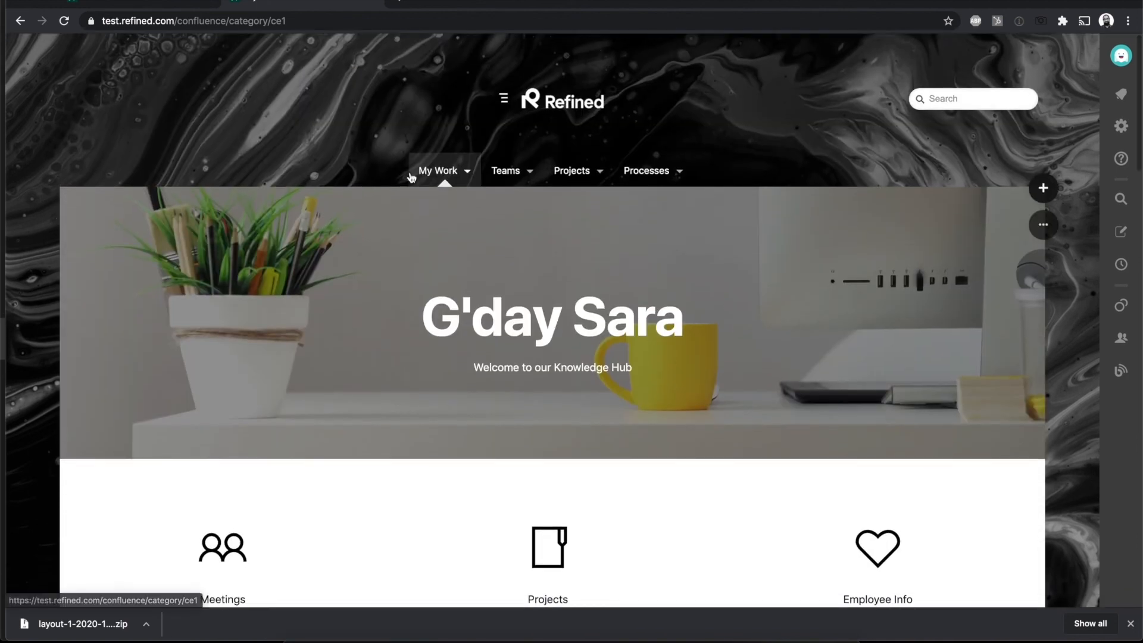
Step: Return to the Site Home, look over its layout down to the footer, and go to the My Work category page
left_click(545, 103)
scroll(629, 400, "down", 10)
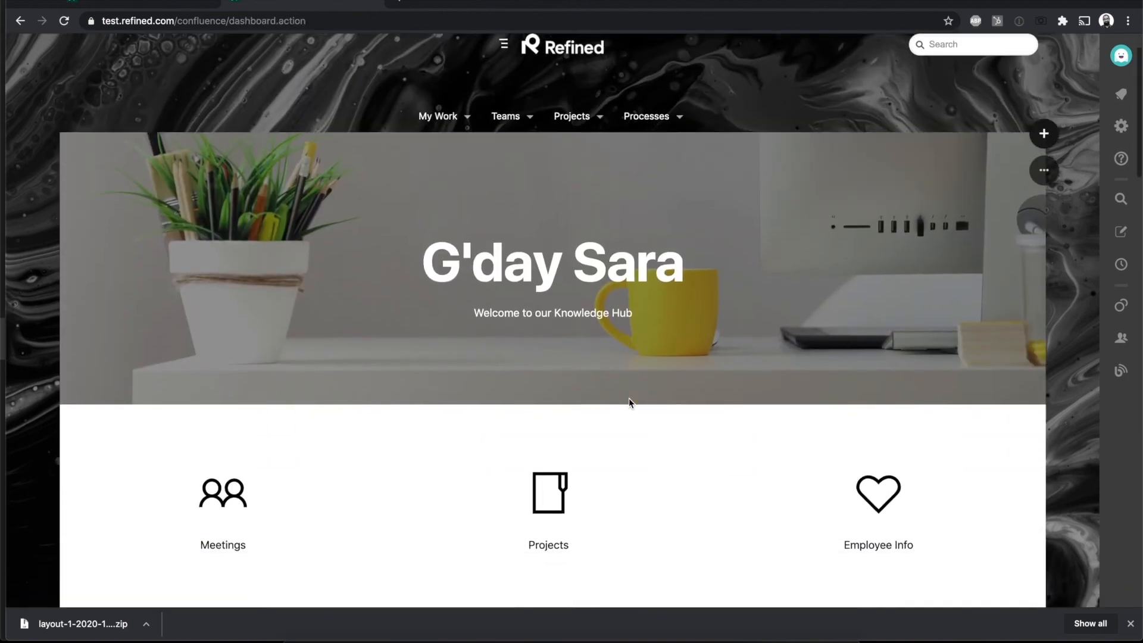
scroll(629, 404, "down", 10)
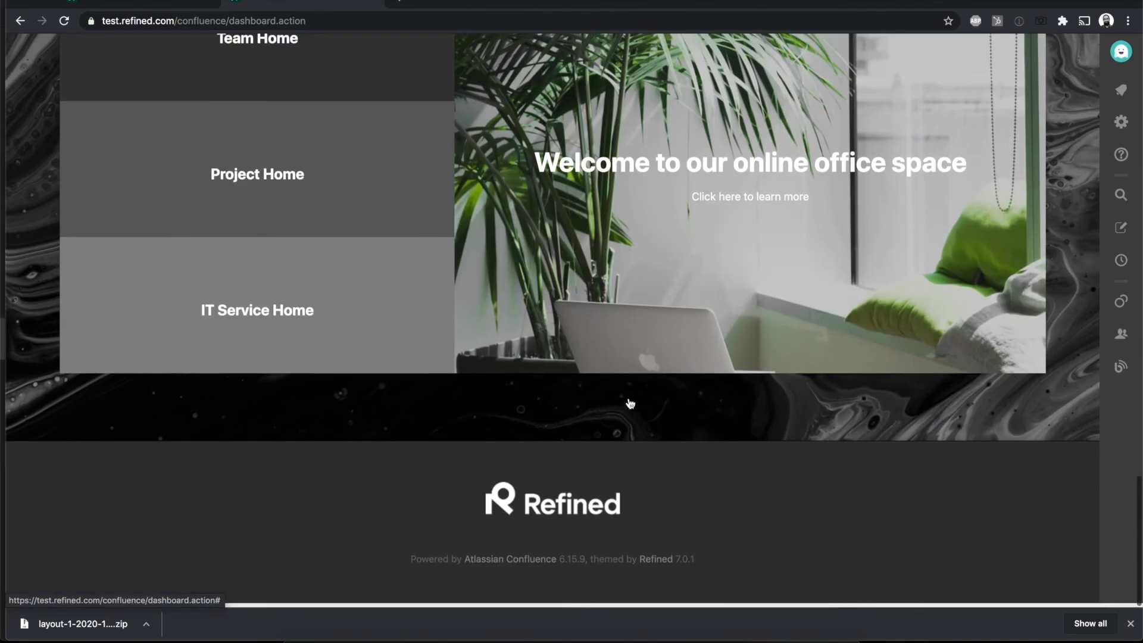
scroll(630, 405, "up", 20)
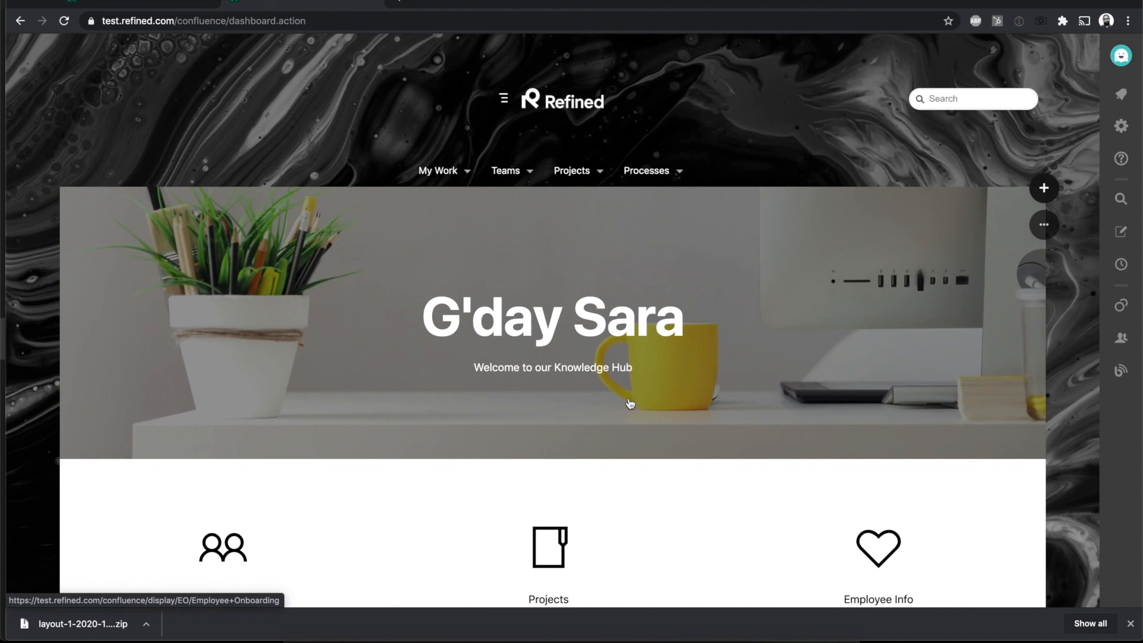
left_click(437, 171)
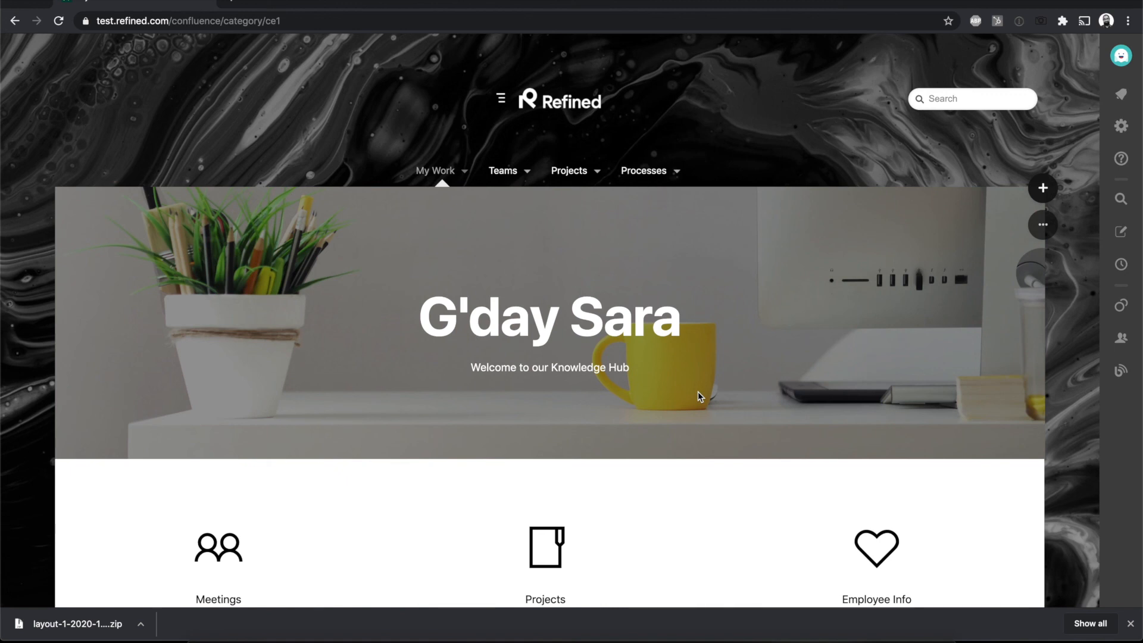
Step: Go to the Employee Onboarding space under Processes, look over its page and dismiss the browser's download bar
left_click(676, 171)
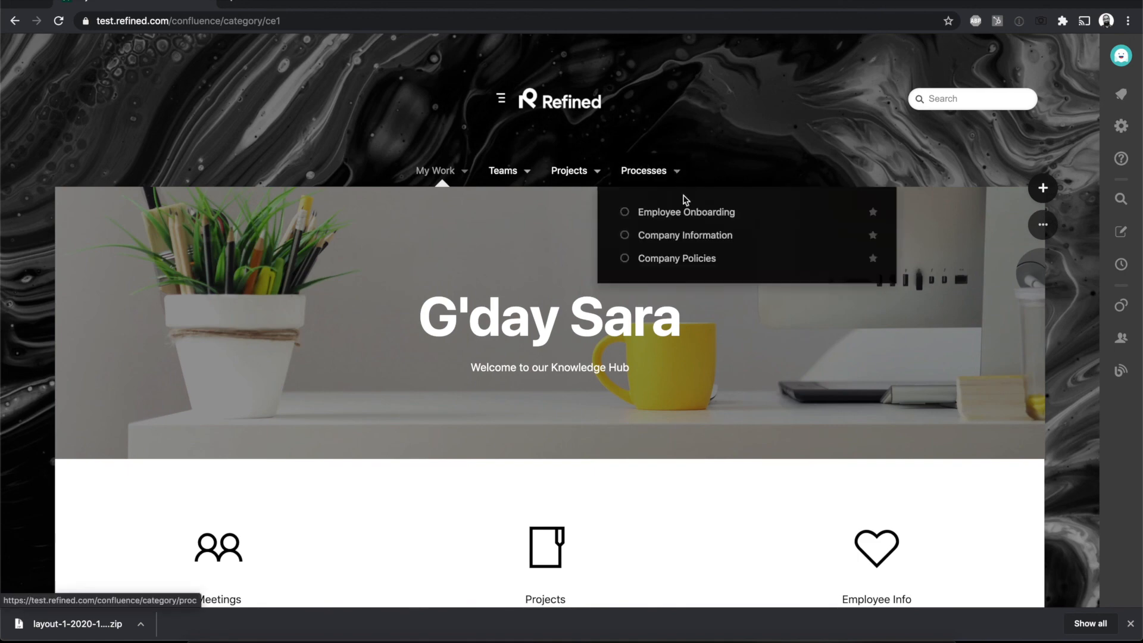
left_click(683, 213)
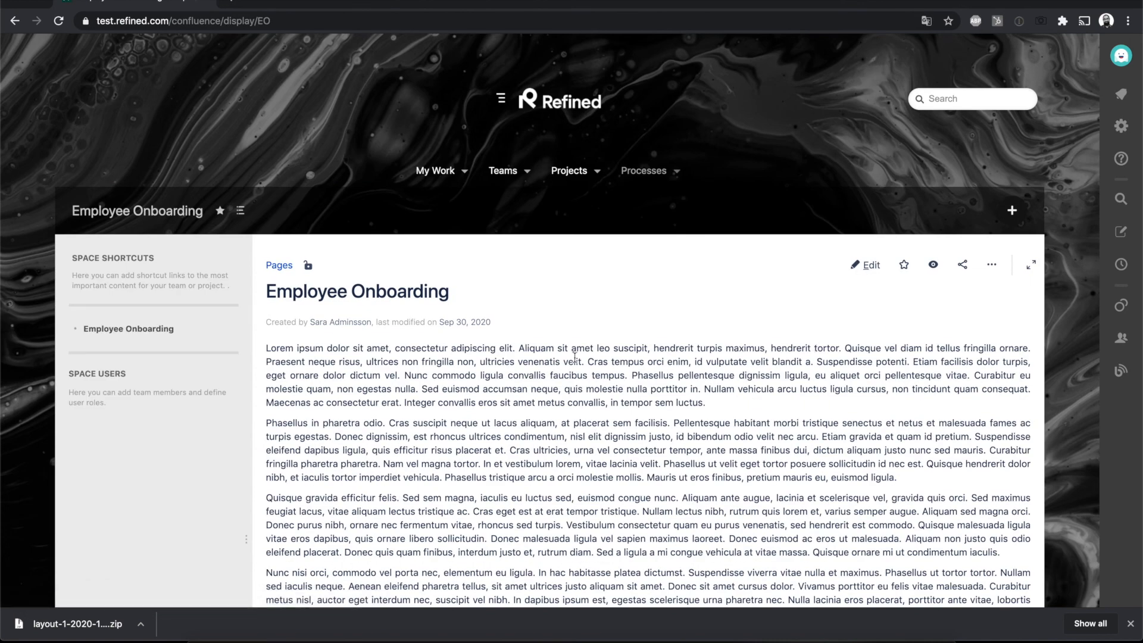
scroll(580, 444, "down", 2)
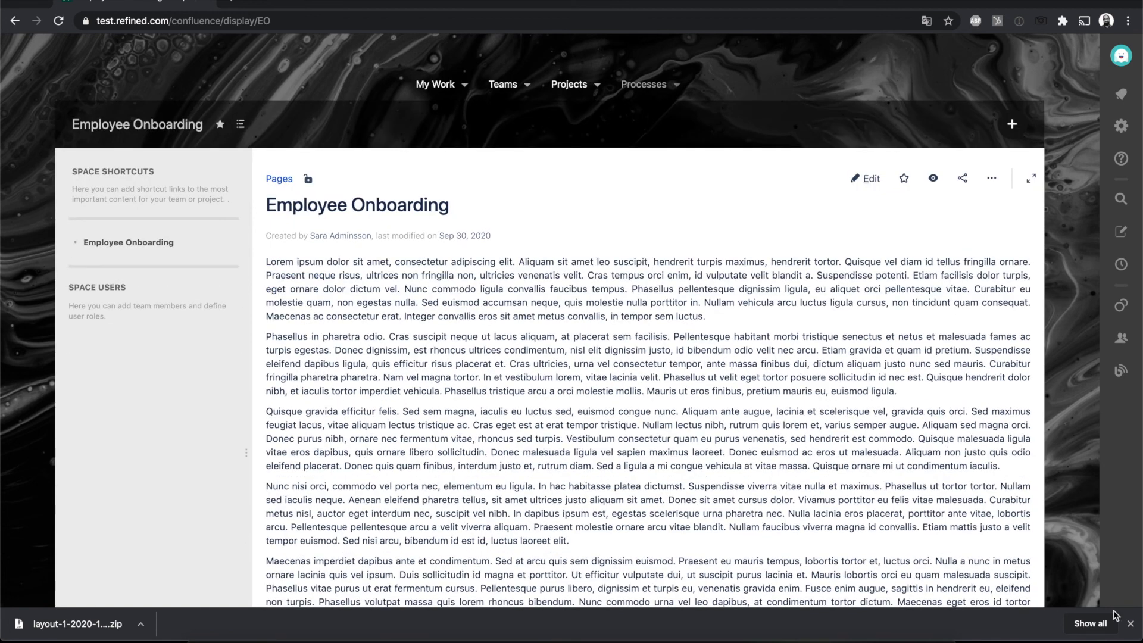
left_click(1131, 623)
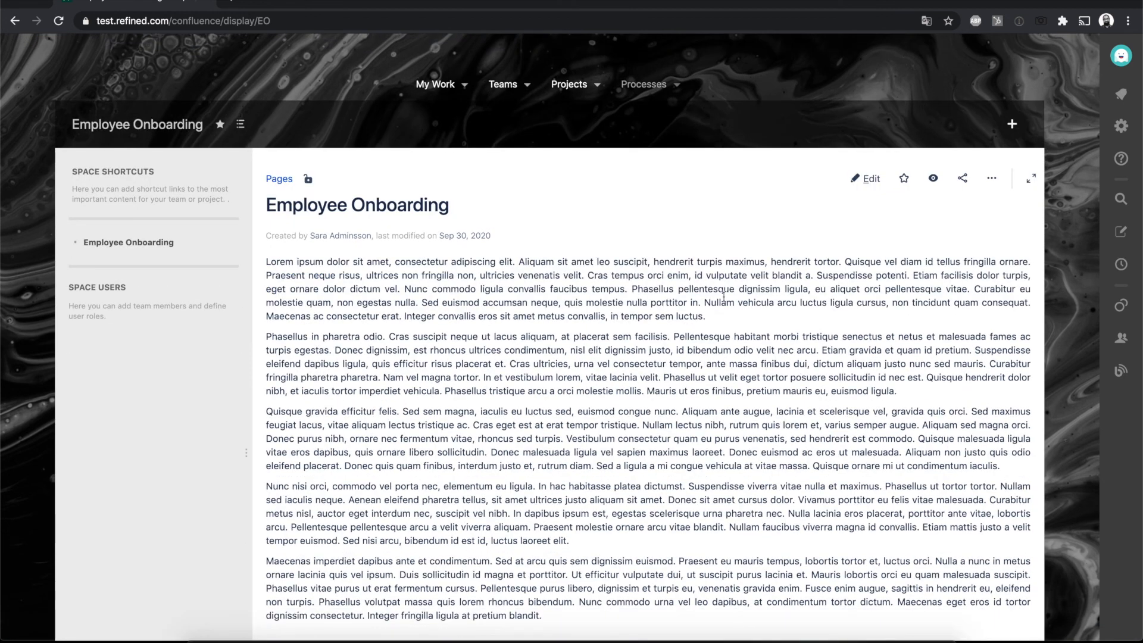
scroll(723, 295, "up", 2)
Step: Edit the Employee Onboarding page, insert a Content Layout Macro above the first paragraph and publish the update
left_click(869, 267)
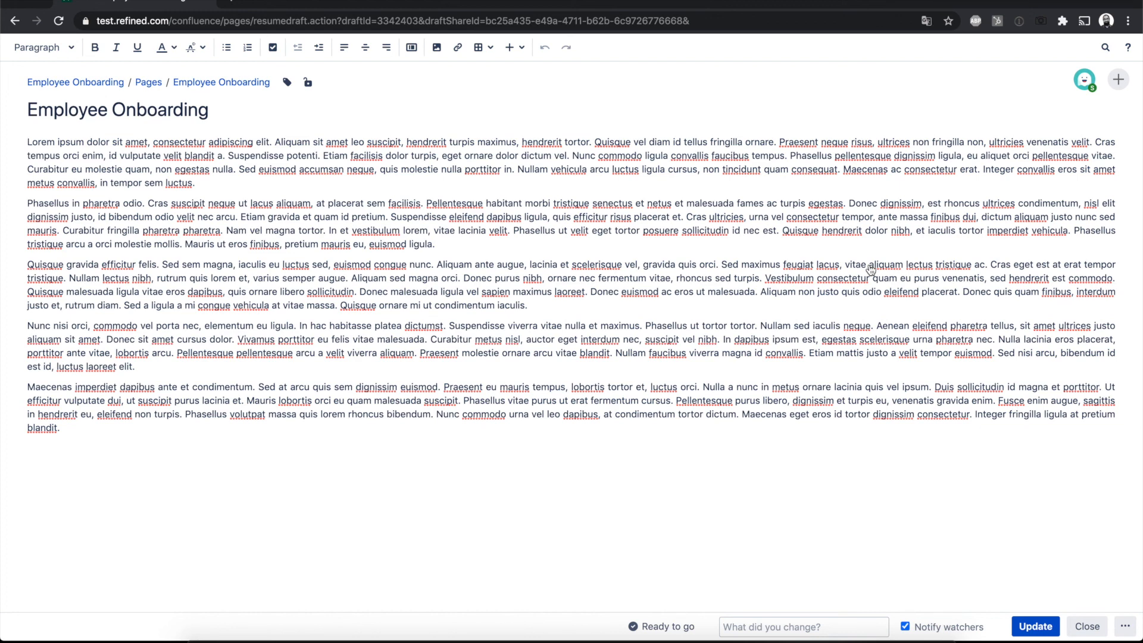
key("Return")
type("/")
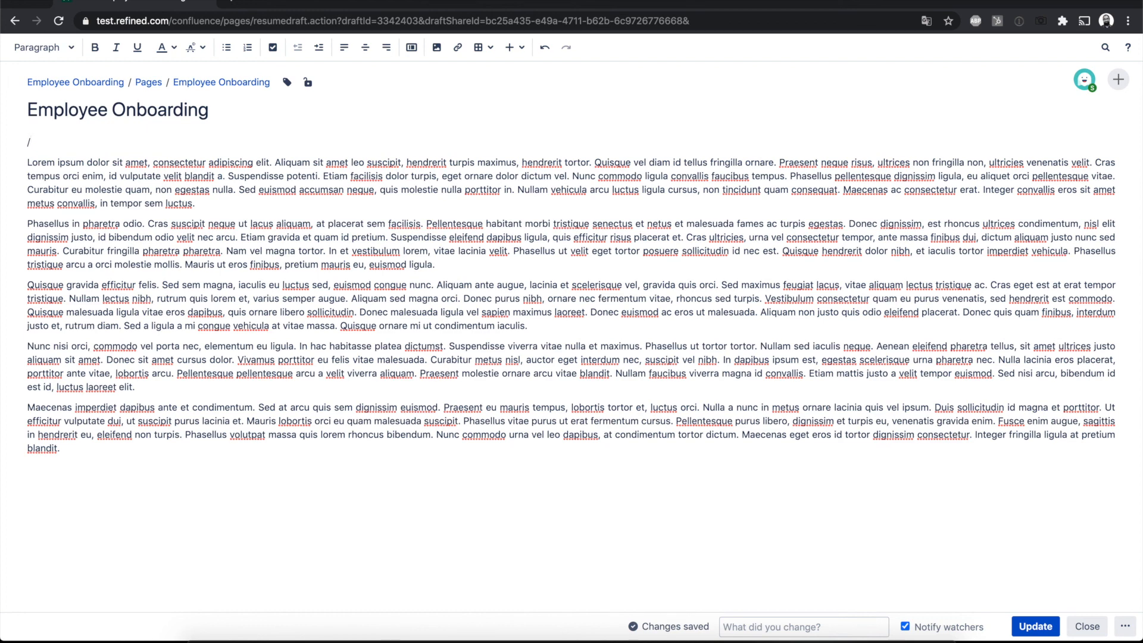
type("user")
key("BackSpace")
key("BackSpace")
key("BackSpace")
key("BackSpace")
key("BackSpace")
type("{")
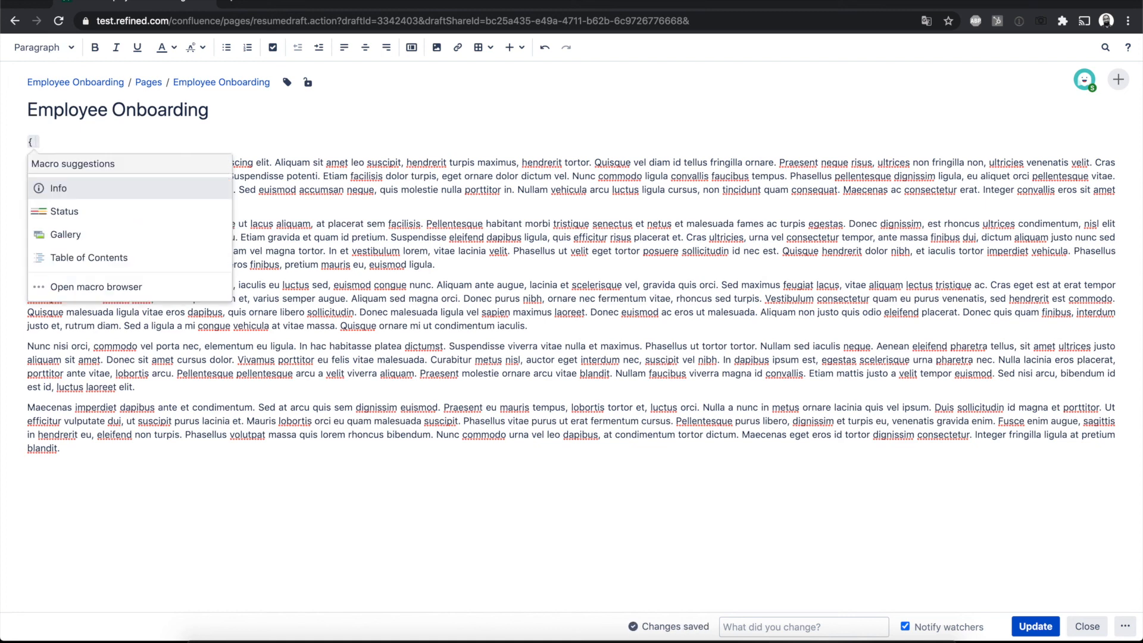
type("cont")
left_click(142, 241)
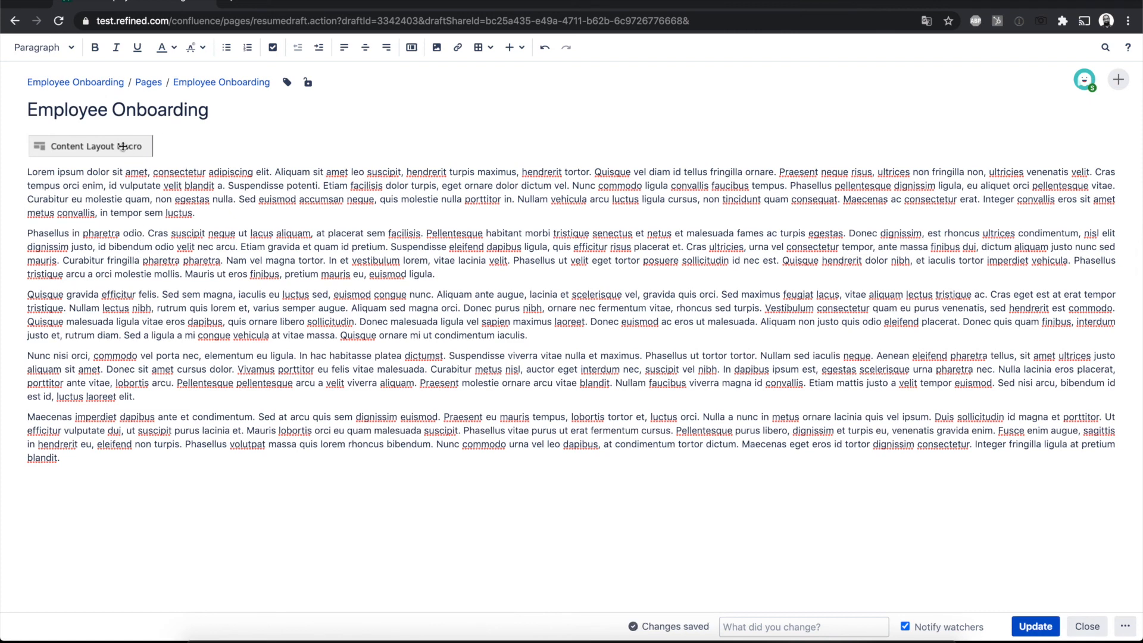
left_click(1035, 626)
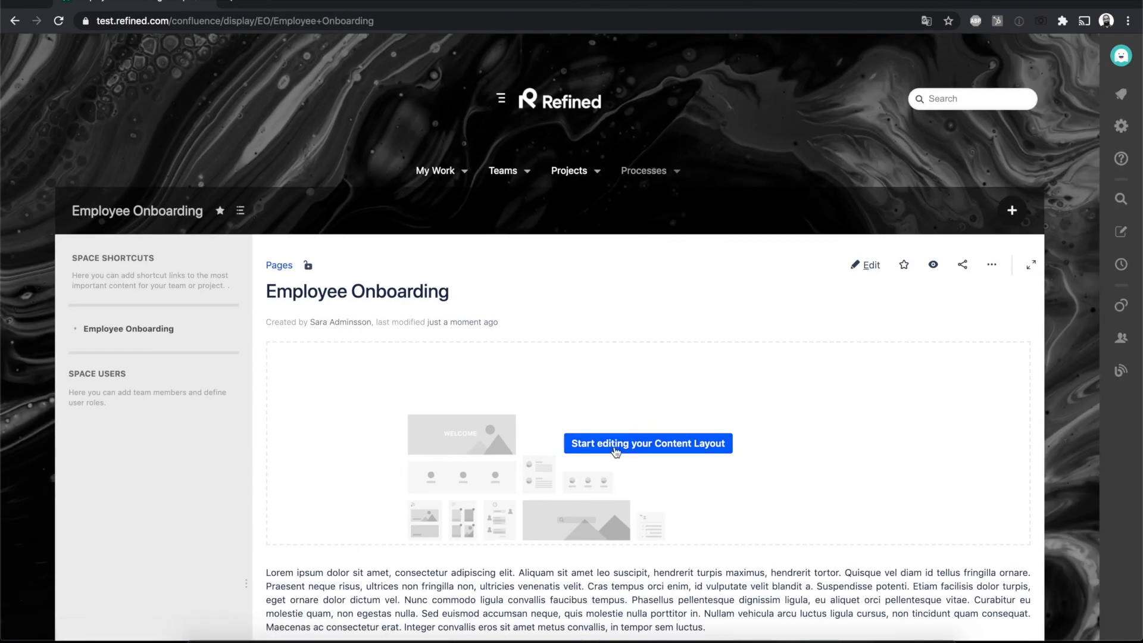
Step: Start editing the page's Content Layout and add an empty row to it
left_click(653, 446)
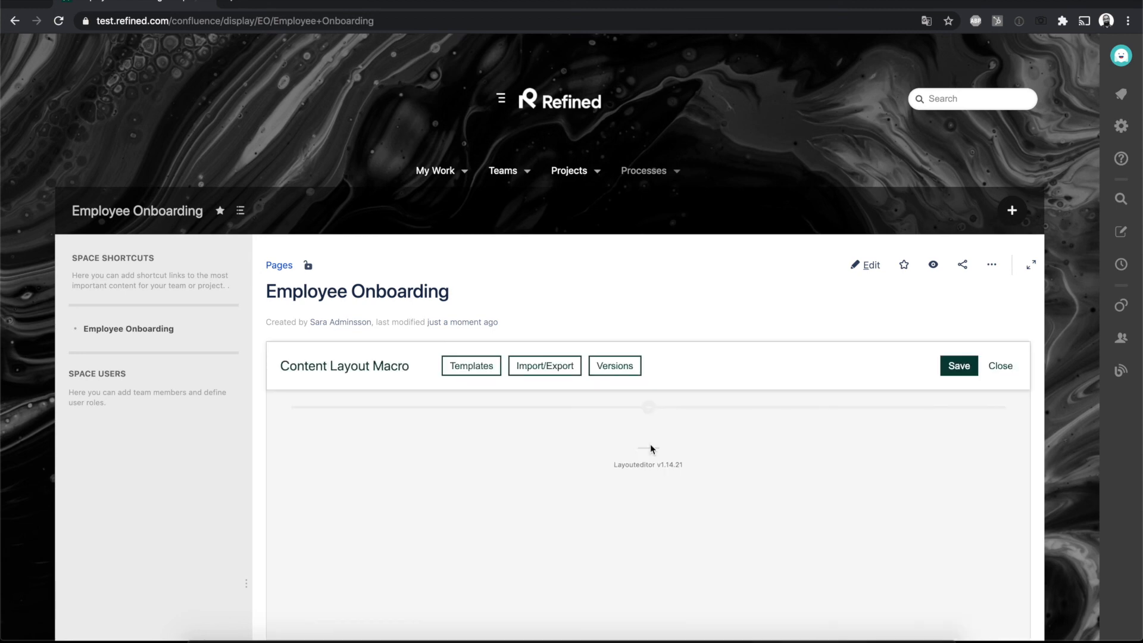
scroll(705, 348, "down", 4)
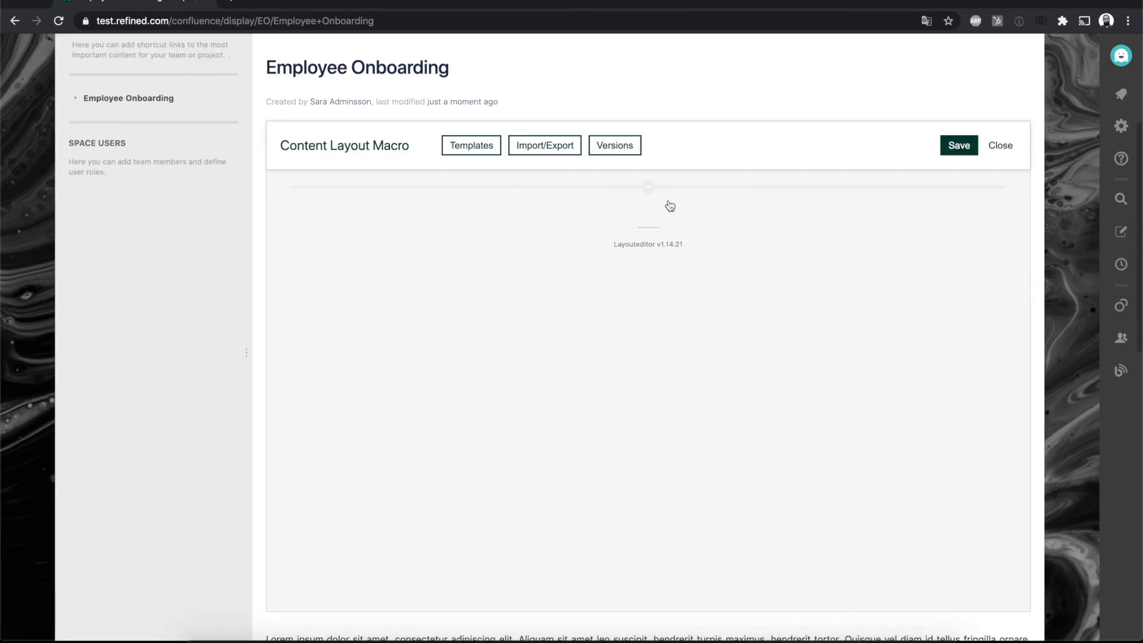
left_click(648, 188)
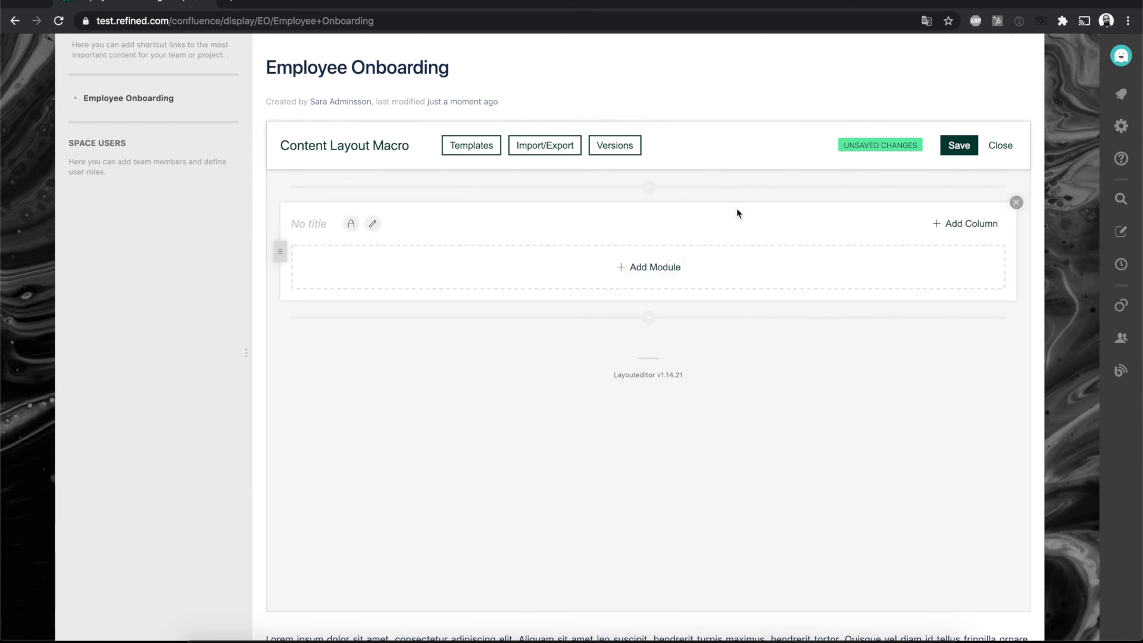
scroll(691, 119, "up", 2)
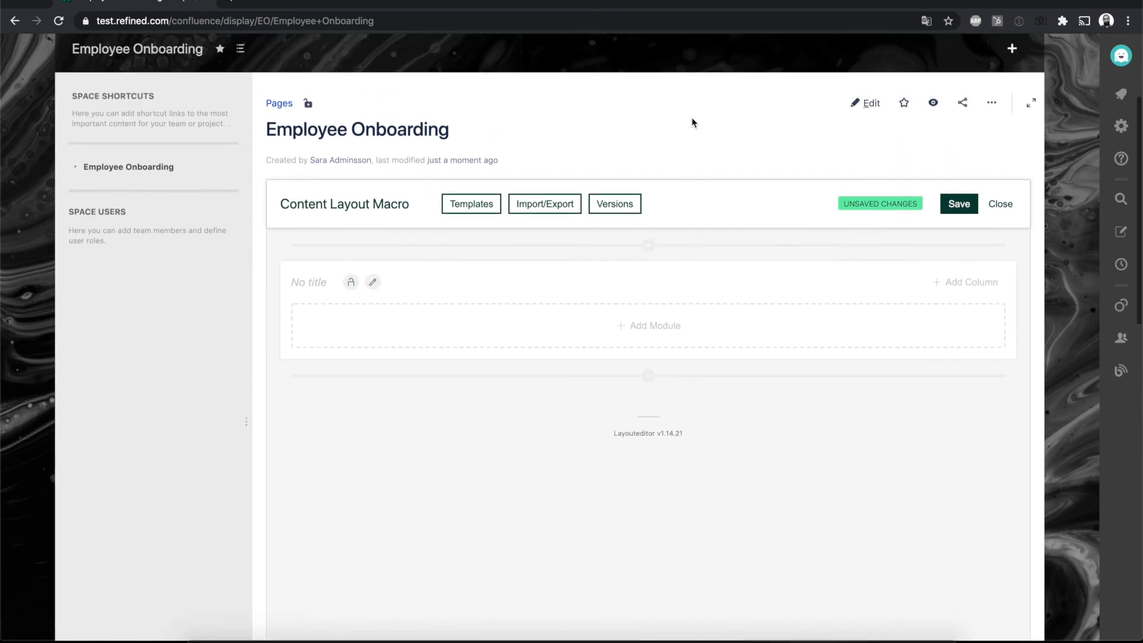
Step: Import the layout zip whose name ends in 05_14-12 from Downloads into the Content Layout Macro, check its modules and save
left_click(565, 204)
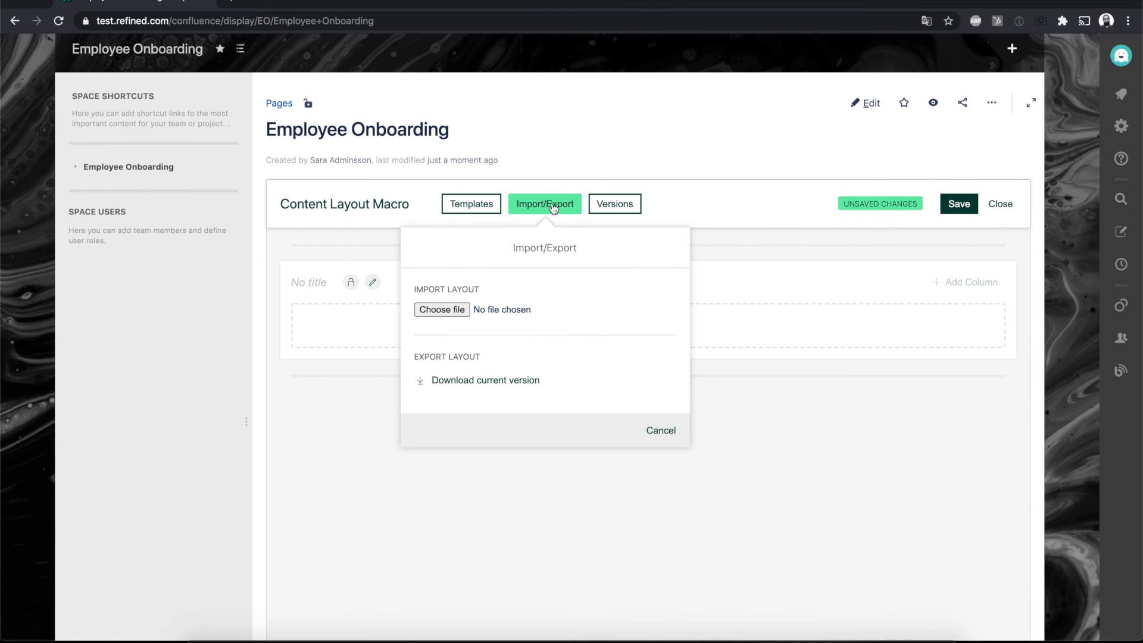
left_click(451, 314)
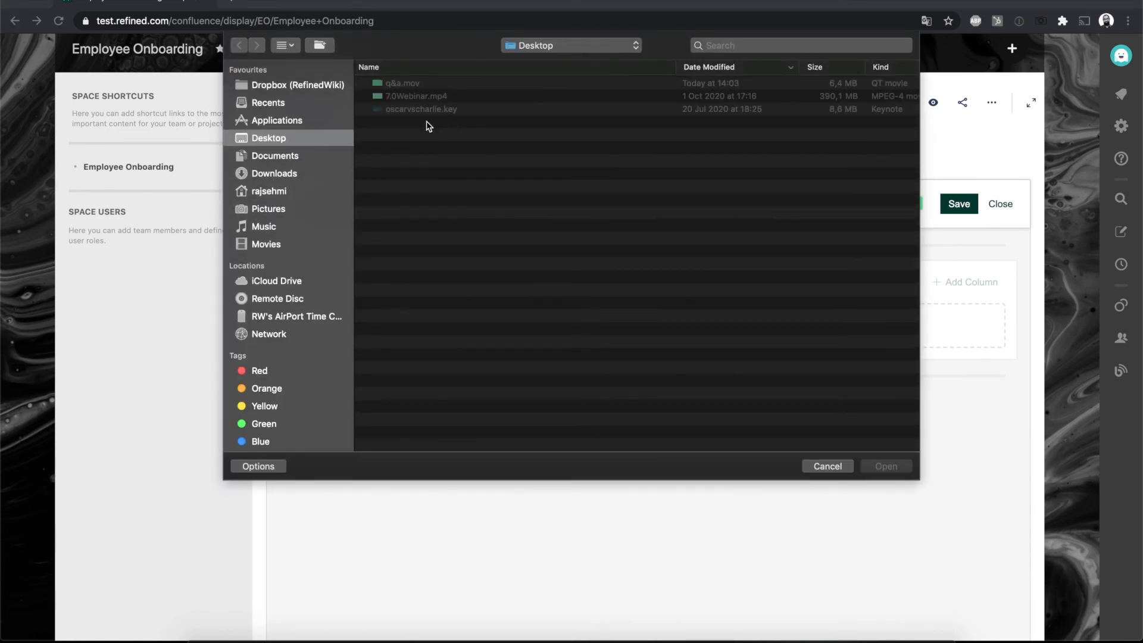
left_click(284, 195)
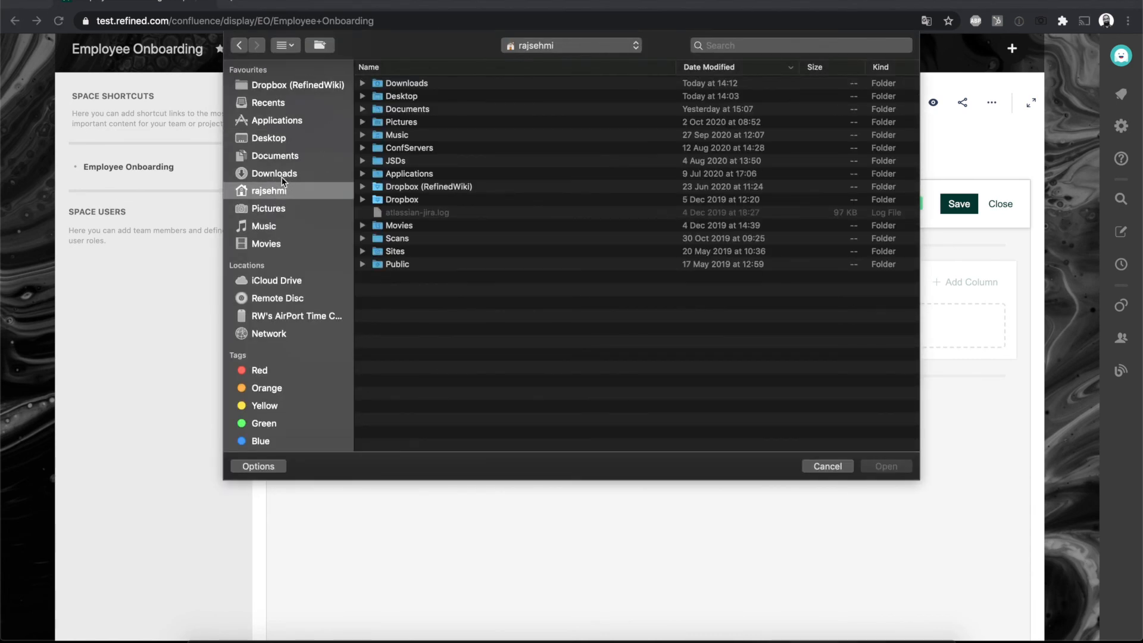
double_click(411, 87)
double_click(421, 87)
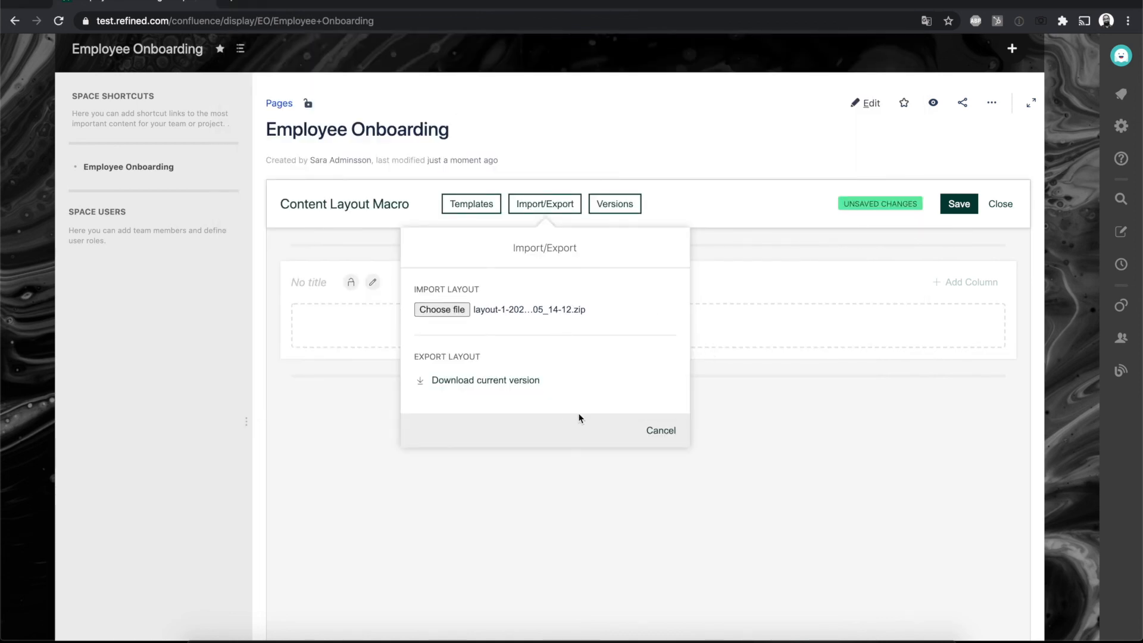
scroll(742, 288, "down", 6)
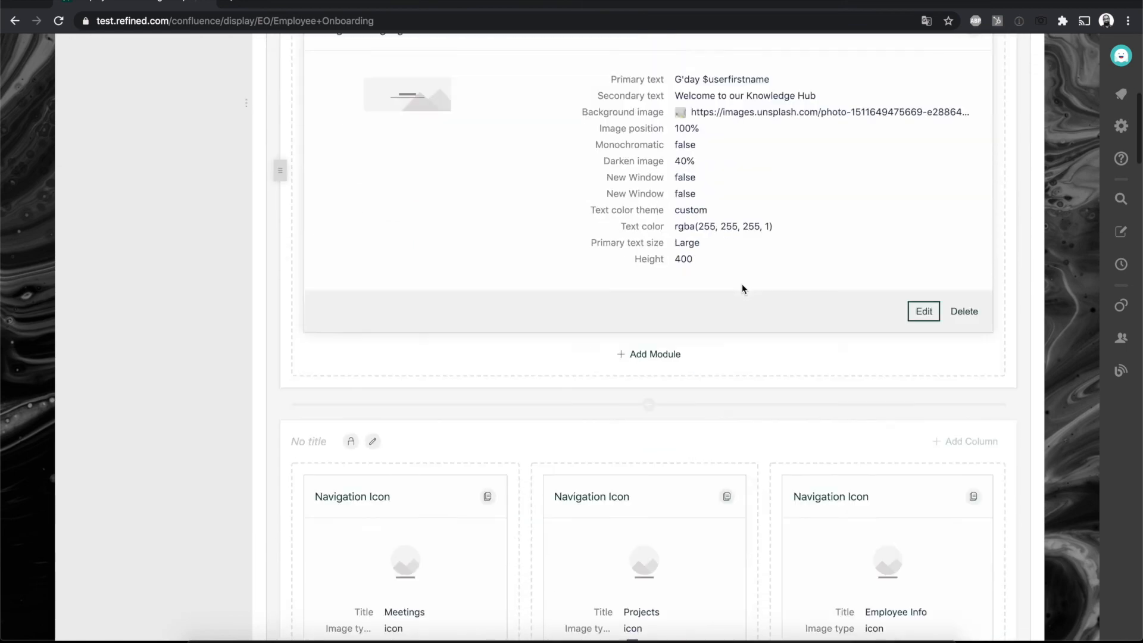
scroll(742, 288, "up", 7)
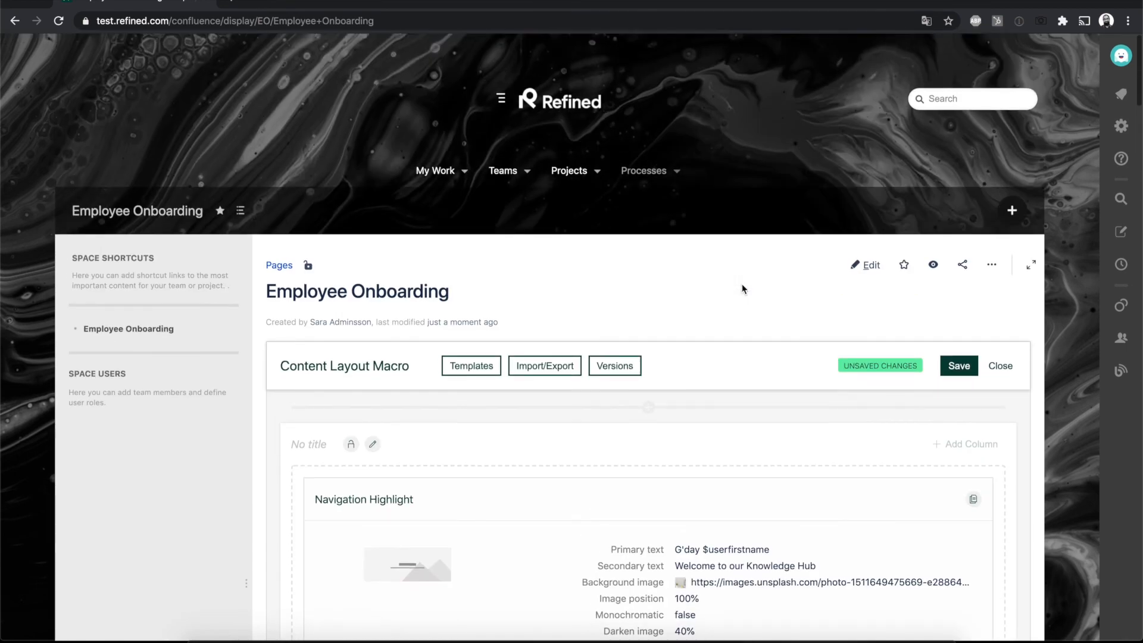
left_click(945, 366)
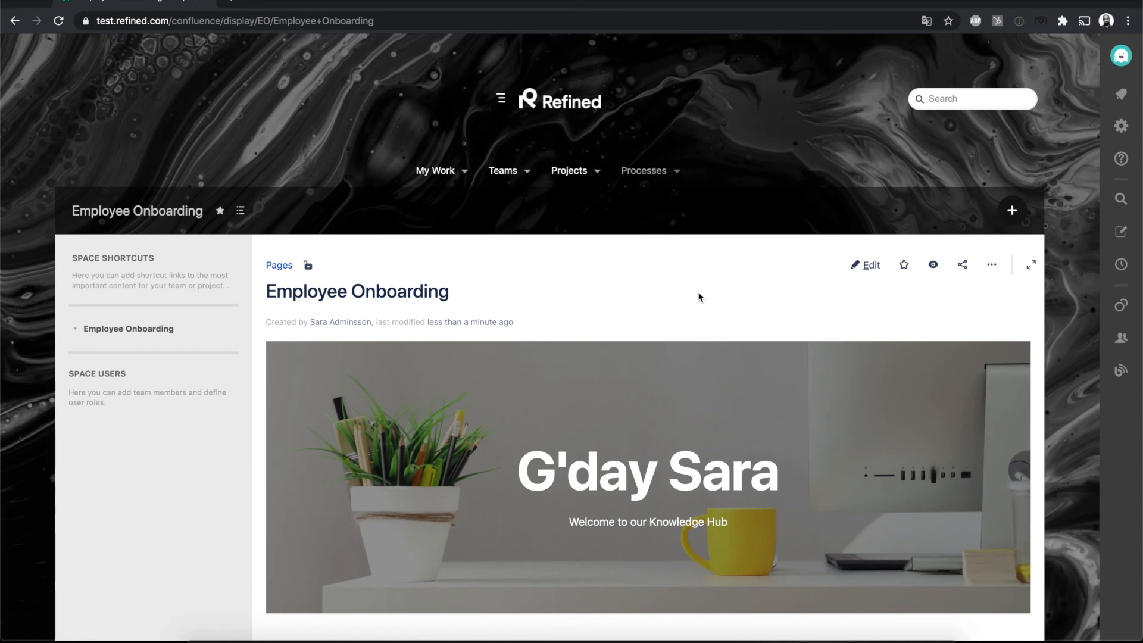
Step: Review the imported layout on the Employee Onboarding page and return to the Site Home
scroll(699, 296, "down", 20)
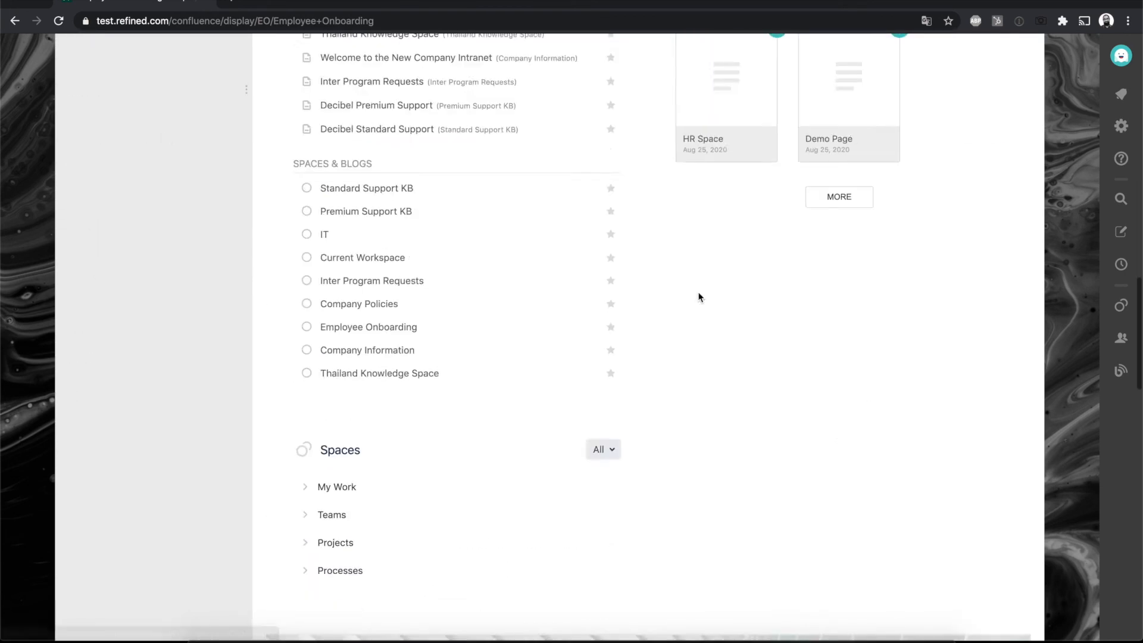
scroll(699, 297, "up", 20)
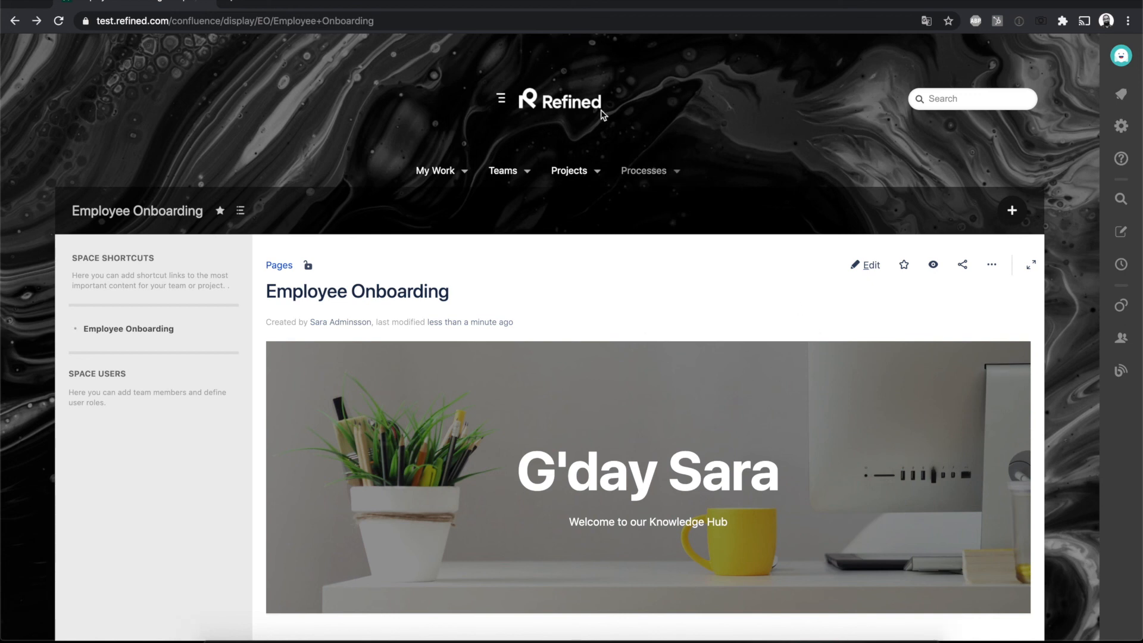
left_click(573, 106)
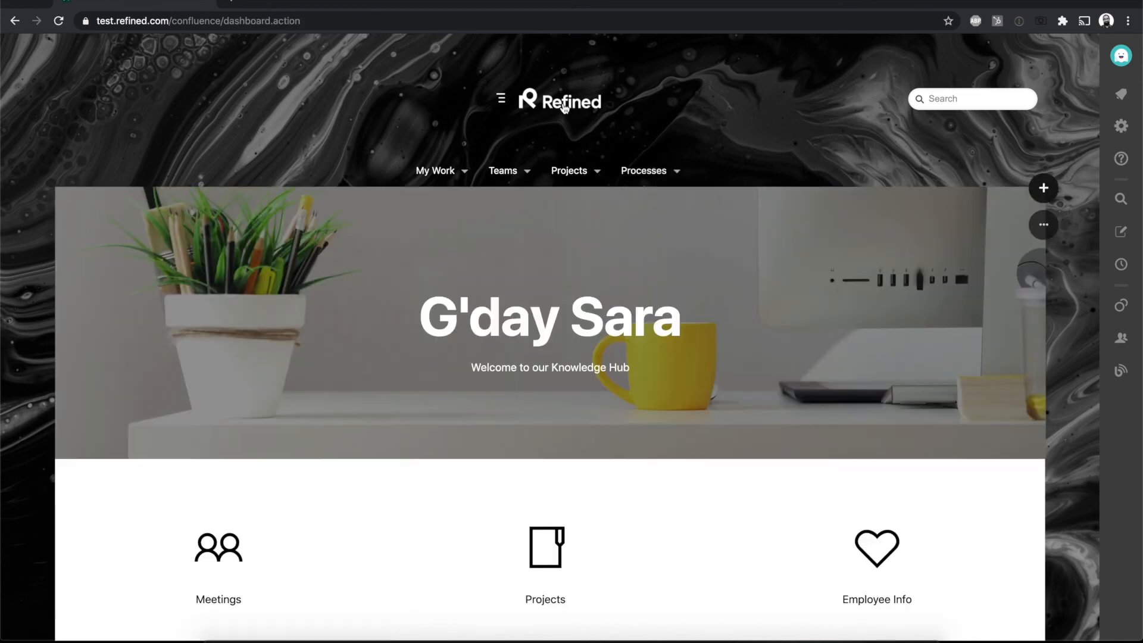